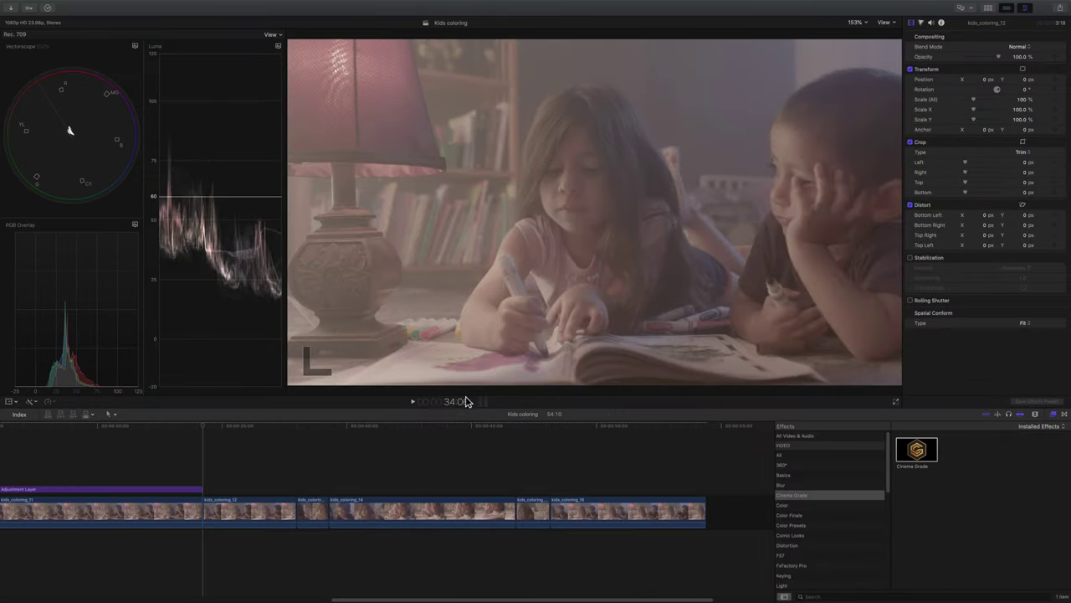
Scrub into kids_coloring_12 and drop ColorFinalePro from the Color Finale category onto it.
{"action": "left_click_drag", "start_coordinate": [208, 429], "coordinate": [224, 429]}
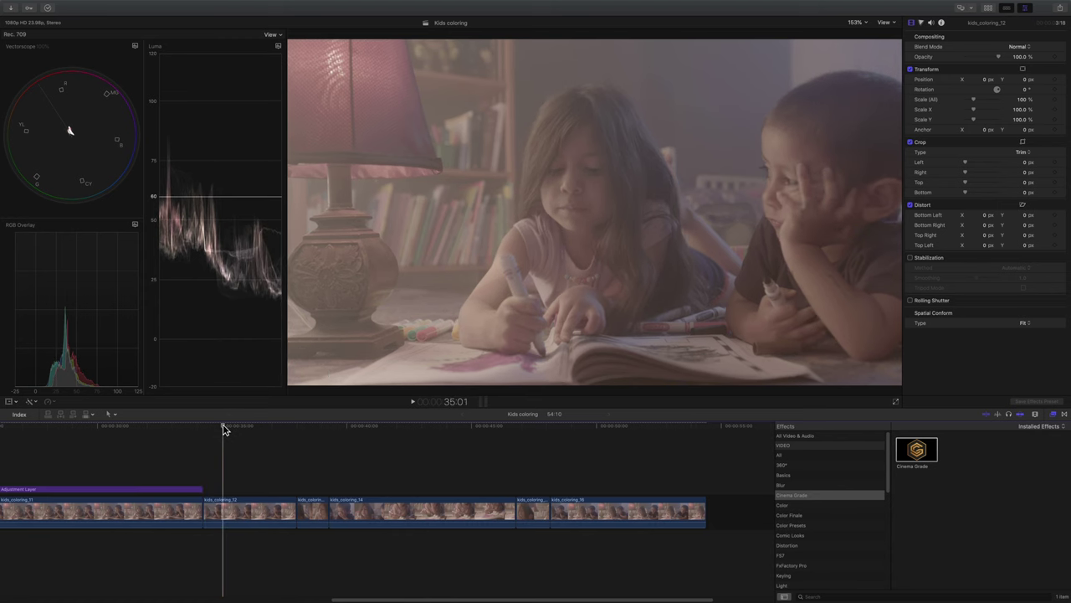
{"action": "left_click_drag", "start_coordinate": [224, 429], "coordinate": [287, 443]}
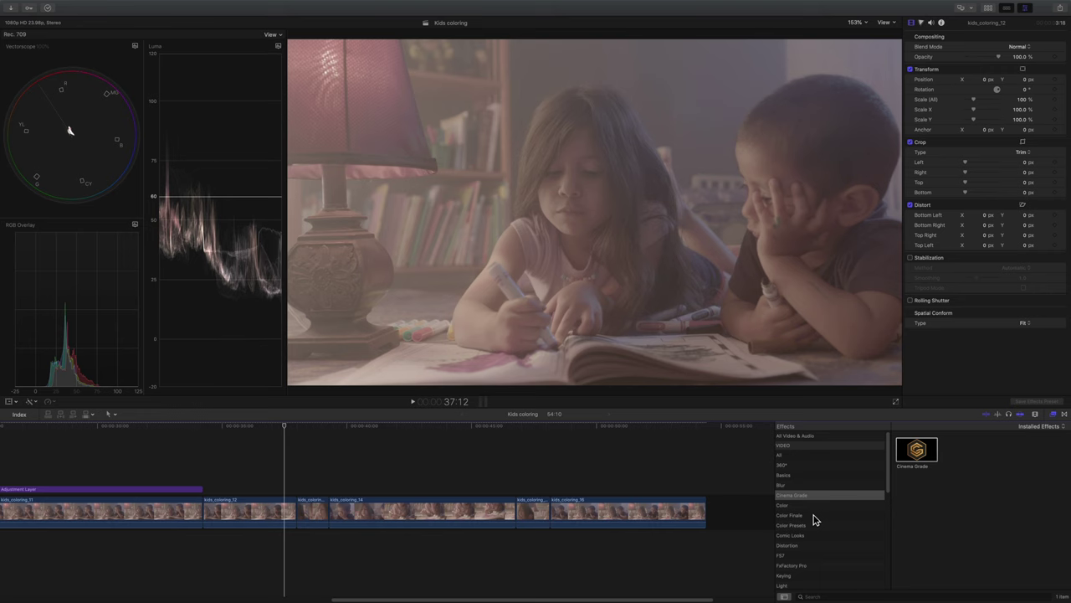
{"action": "left_click", "coordinate": [814, 516]}
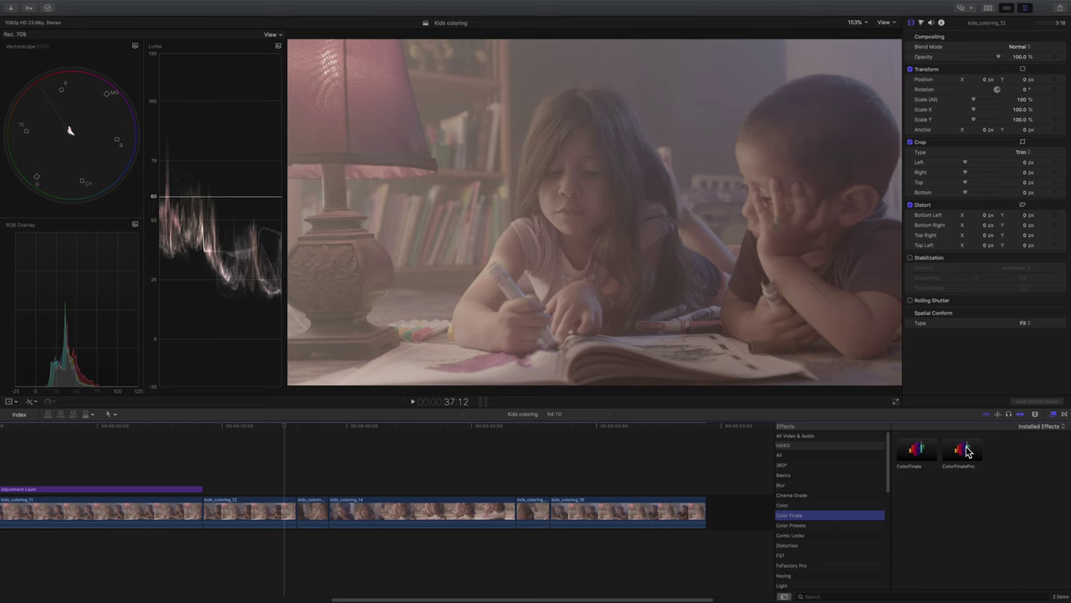
{"action": "left_click_drag", "start_coordinate": [827, 465], "coordinate": [434, 428]}
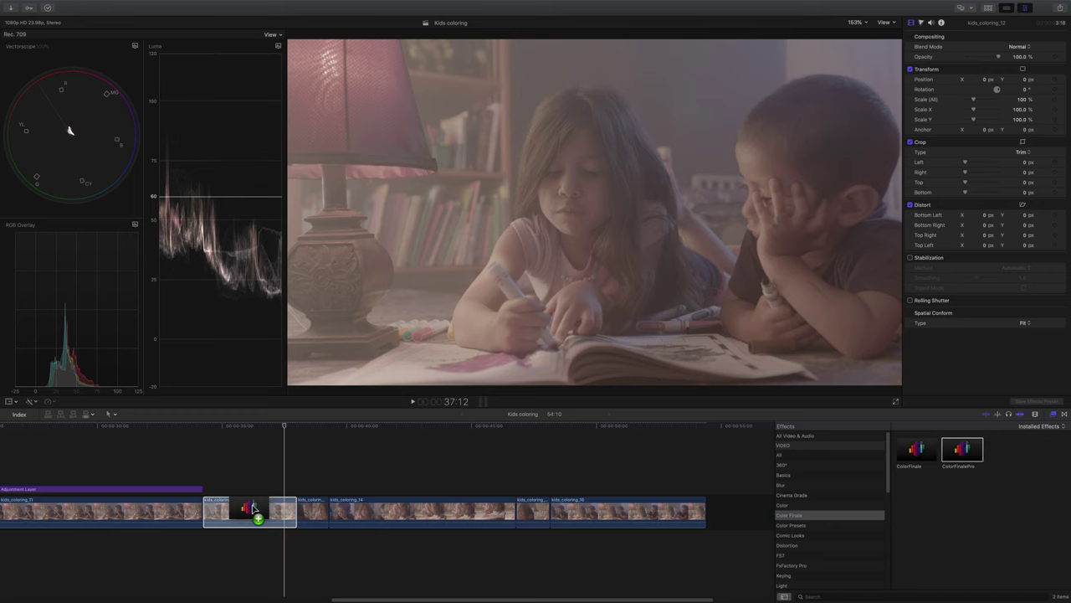
{"action": "left_click_drag", "start_coordinate": [251, 508], "coordinate": [253, 509]}
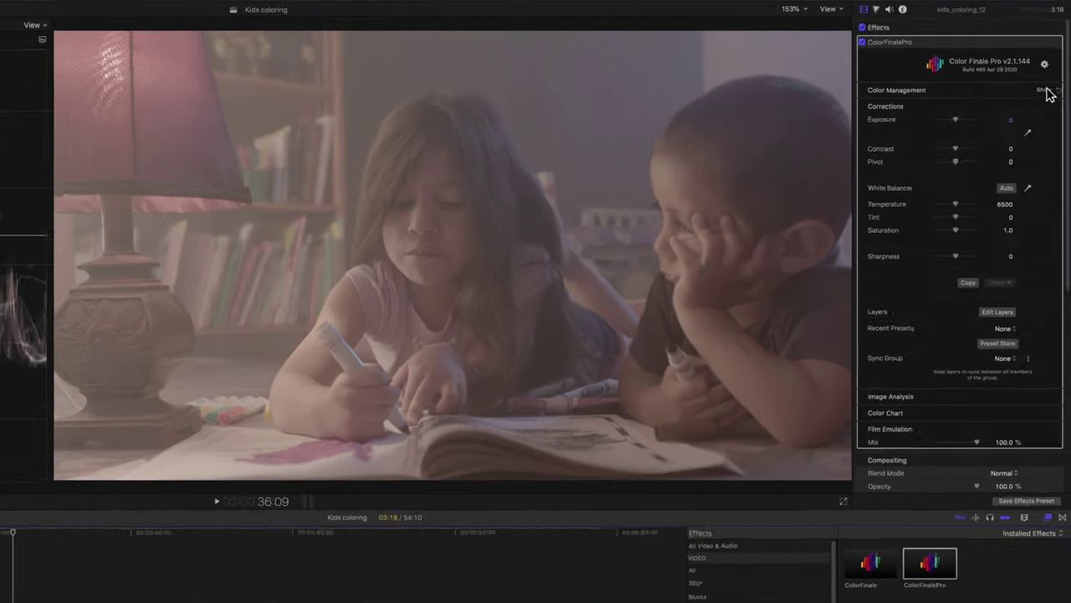
Under Color Management, try Assume Log, set exposure -0.44 and contrast 13, then choose Use ACES.
{"action": "left_click", "coordinate": [1046, 86]}
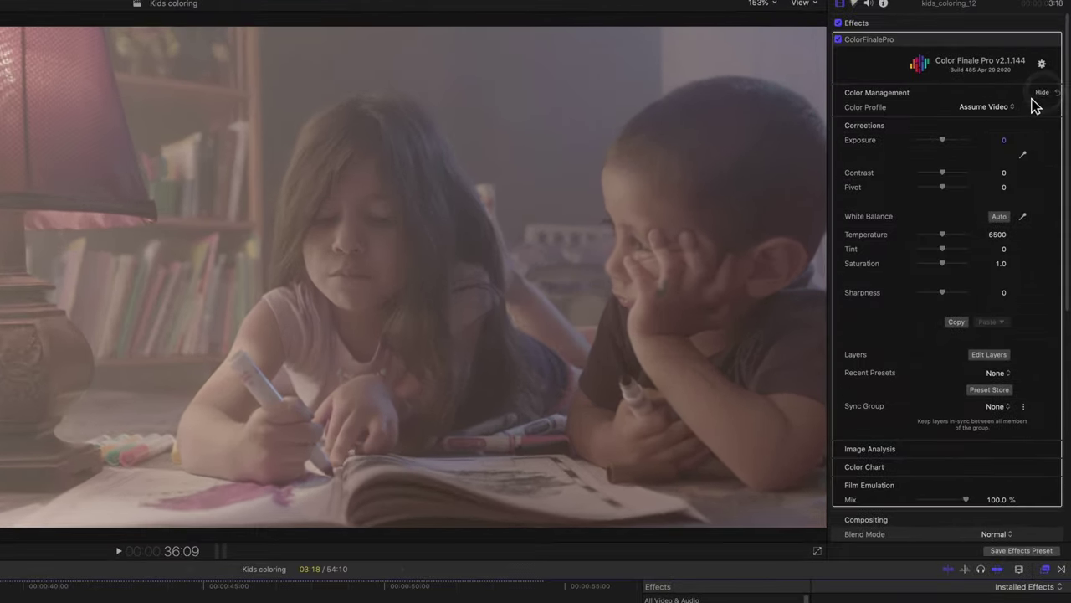
{"action": "left_click", "coordinate": [1000, 109]}
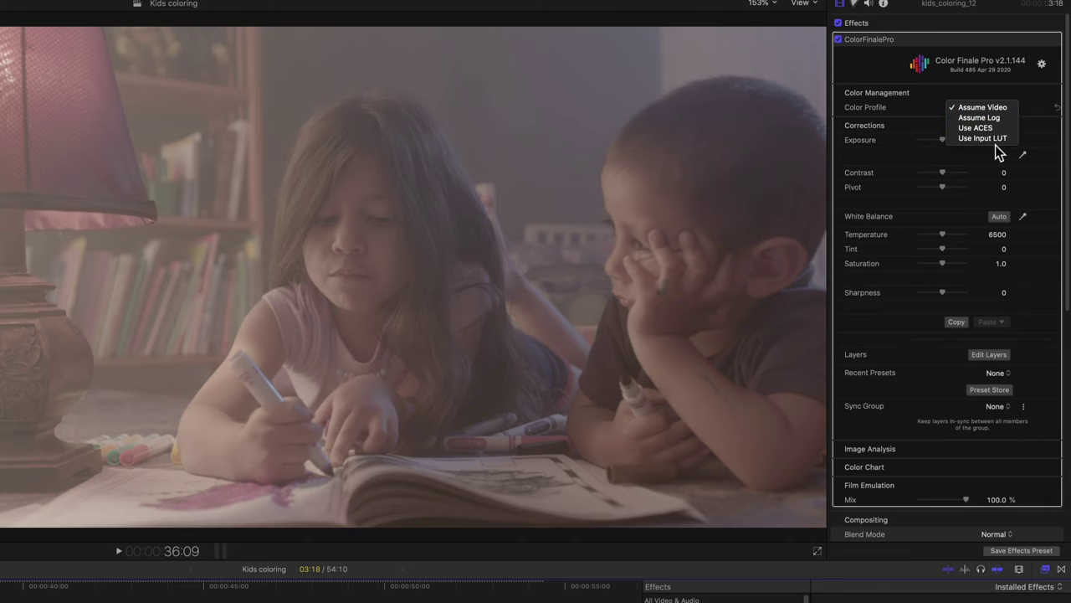
{"action": "left_click", "coordinate": [998, 118]}
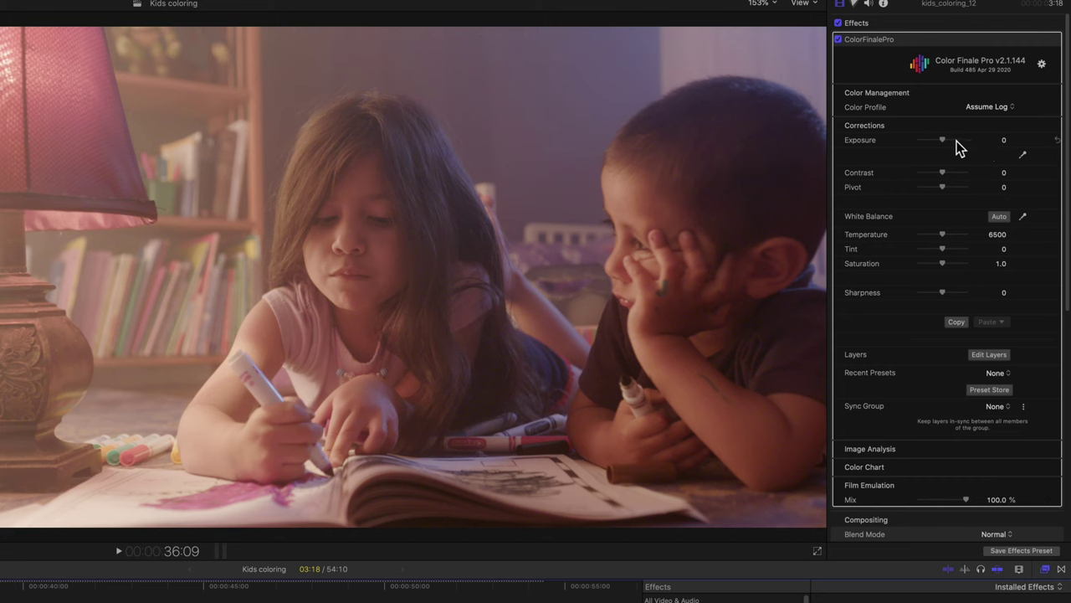
{"action": "left_click_drag", "start_coordinate": [944, 140], "coordinate": [947, 191]}
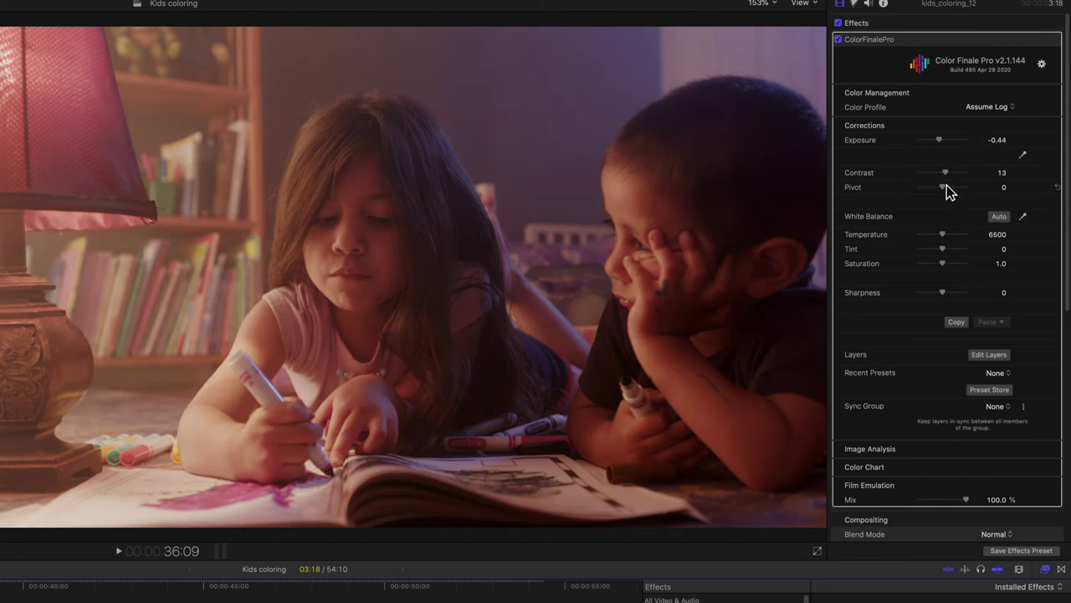
{"action": "left_click", "coordinate": [1001, 109]}
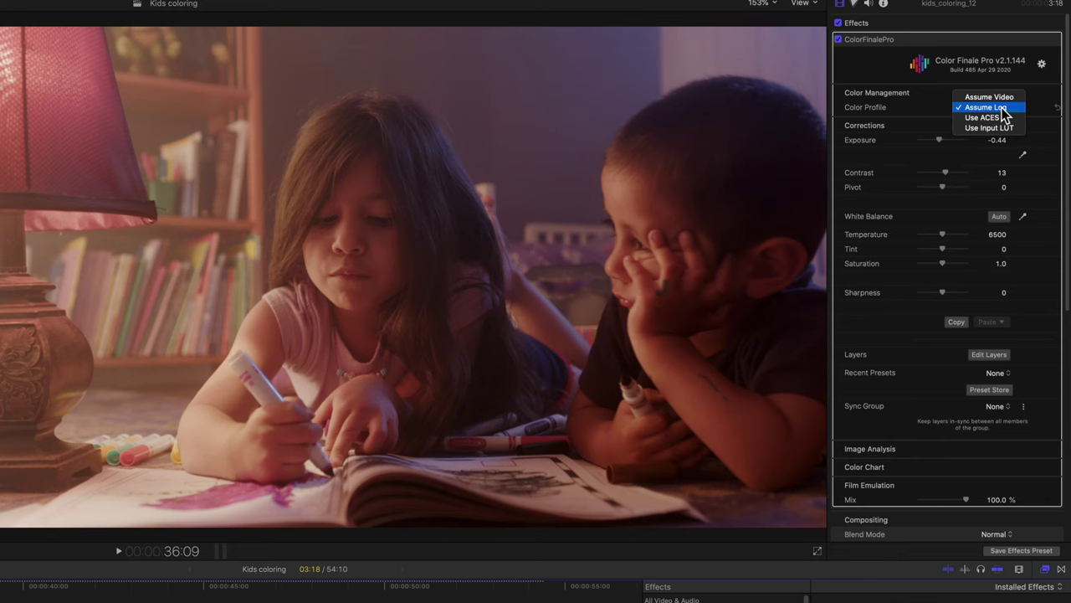
{"action": "left_click", "coordinate": [1002, 118]}
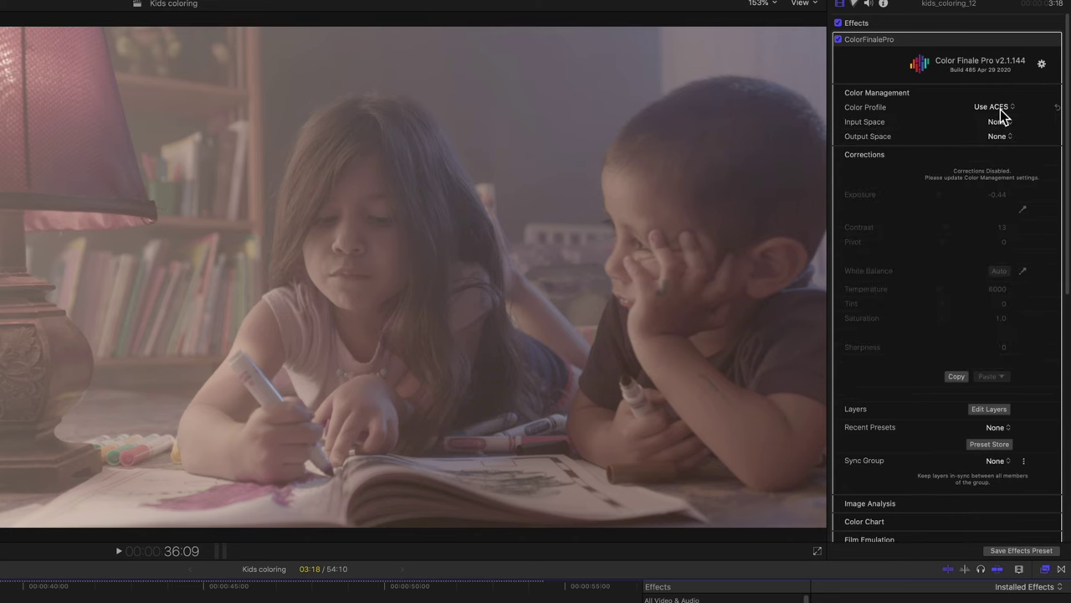
Set ACES input to SLog3 and output to Rec709 100nits, then revert the profile to Assume Video.
{"action": "left_click", "coordinate": [1001, 119]}
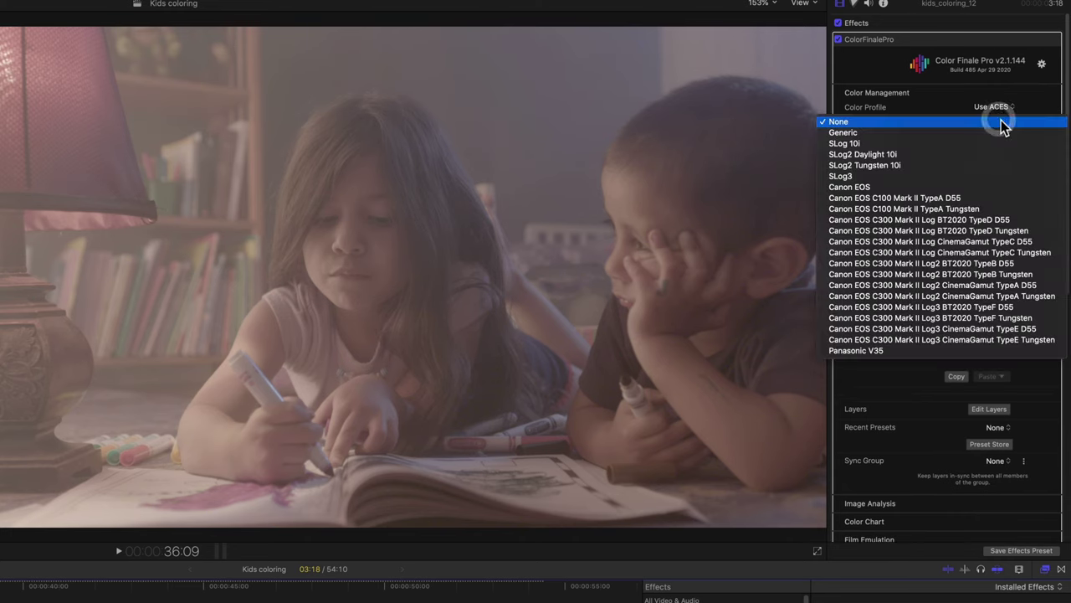
{"action": "left_click", "coordinate": [852, 177]}
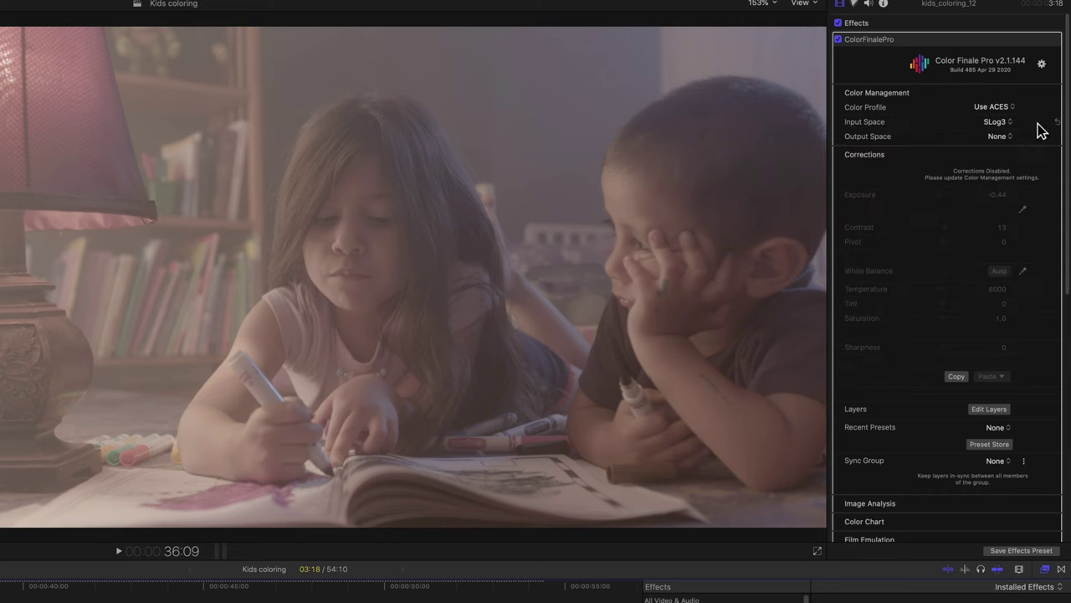
{"action": "left_click", "coordinate": [1003, 137]}
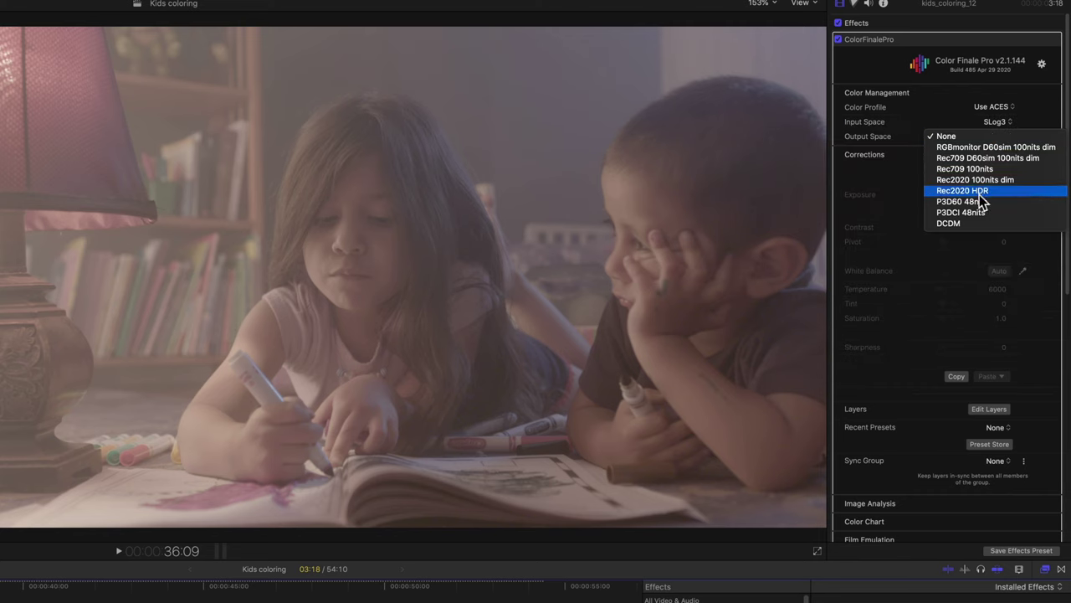
{"action": "left_click", "coordinate": [979, 223]}
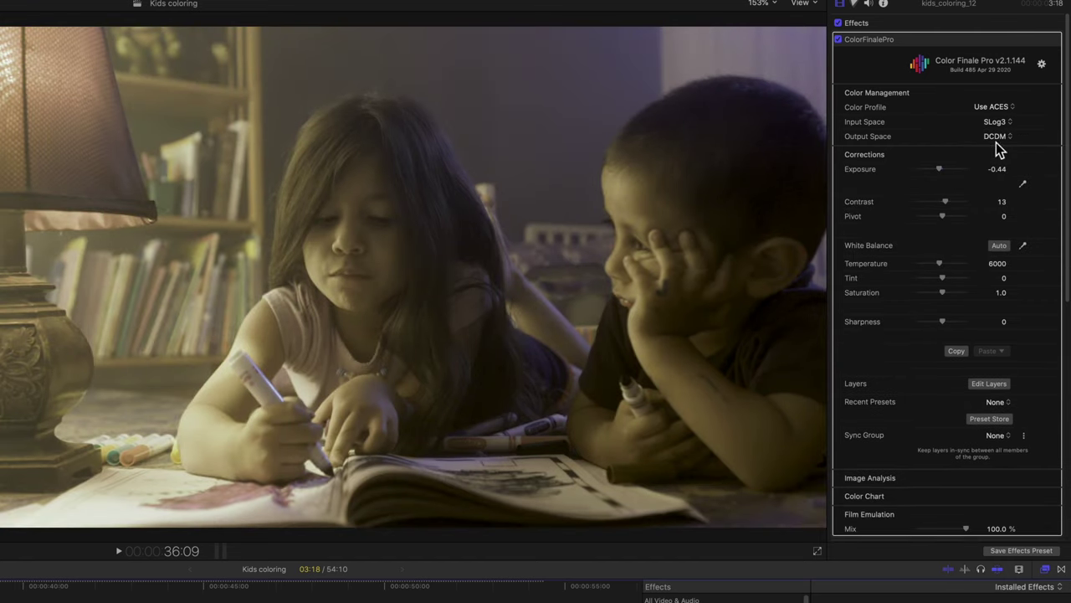
{"action": "left_click", "coordinate": [1002, 138]}
{"action": "left_click", "coordinate": [944, 80]}
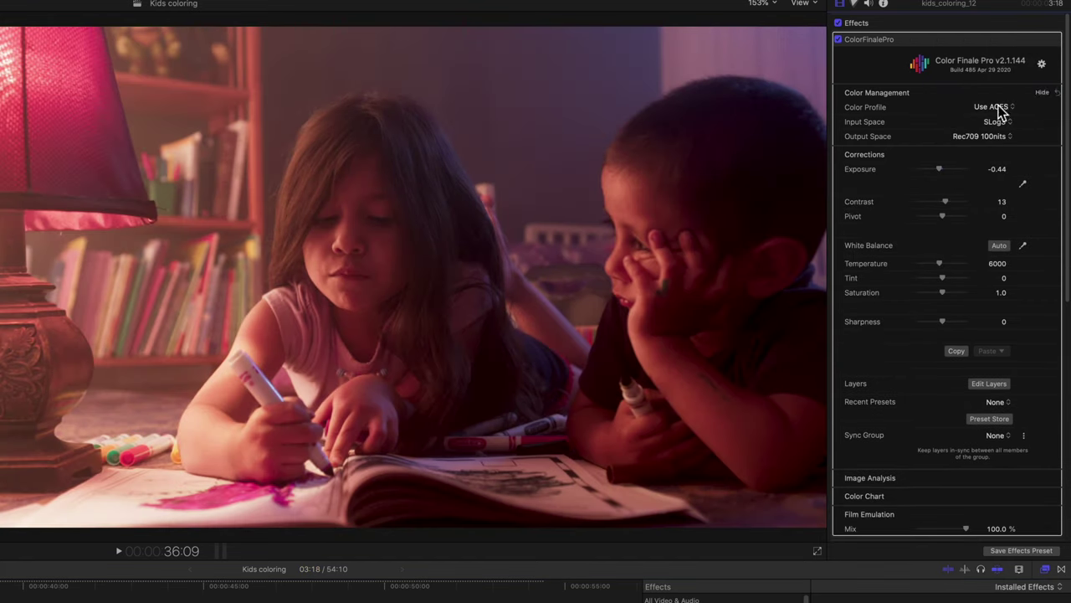
{"action": "left_click", "coordinate": [1010, 109]}
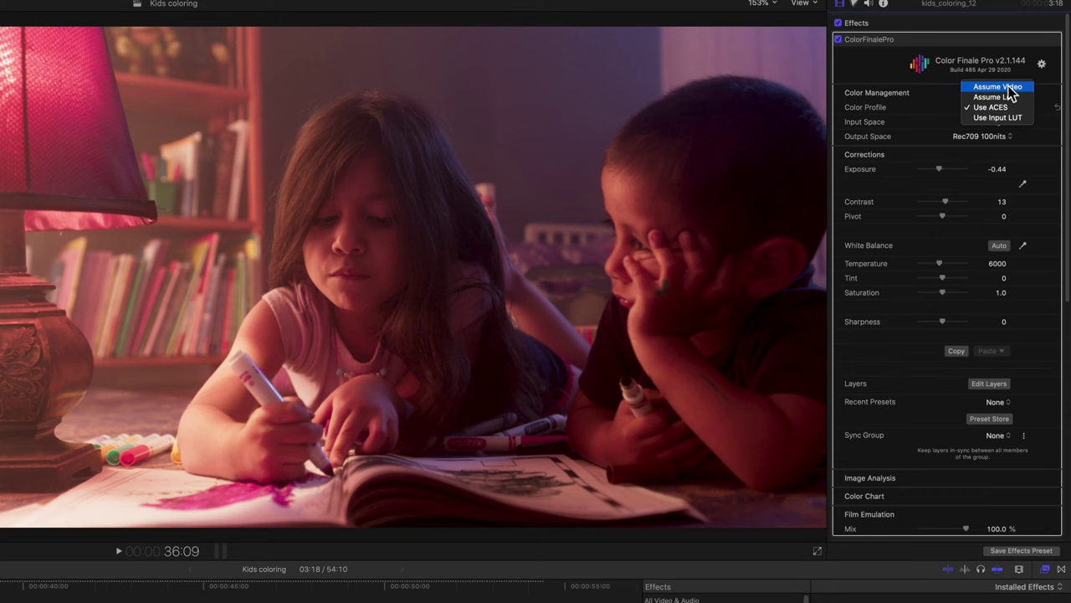
{"action": "left_click", "coordinate": [1009, 87]}
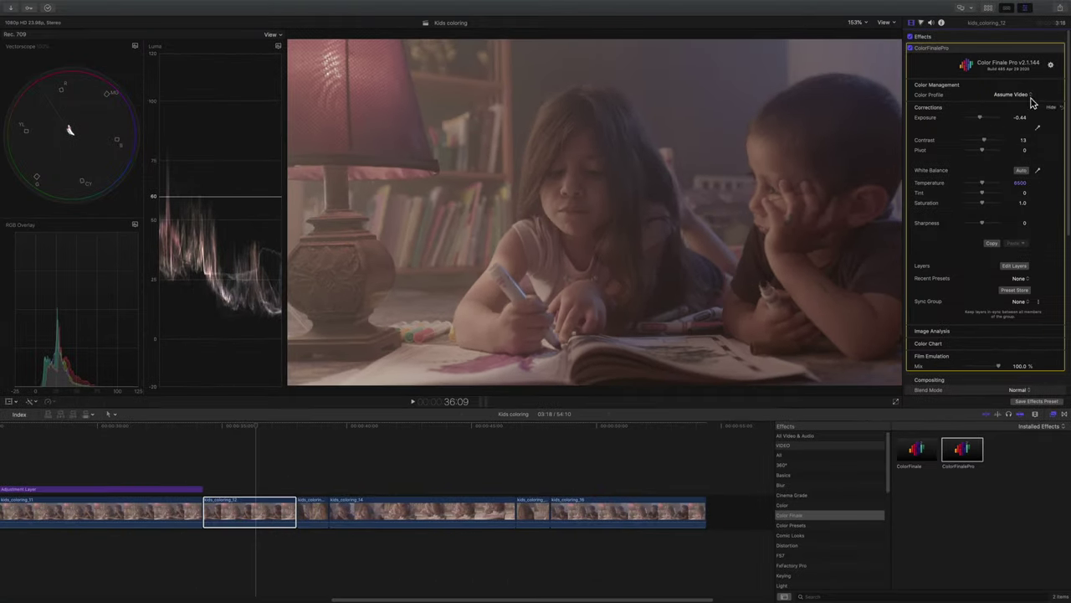
Select the Adjustment Layer and open its Color Finale Pro layers window.
{"action": "left_click", "coordinate": [1012, 94]}
{"action": "left_click", "coordinate": [1012, 104]}
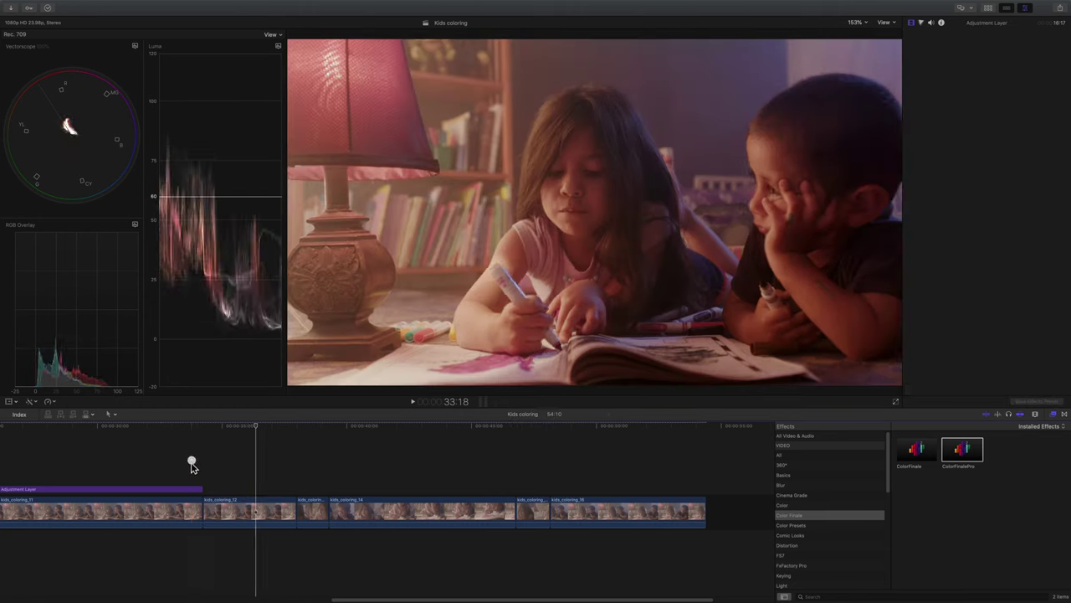
{"action": "left_click", "coordinate": [191, 490]}
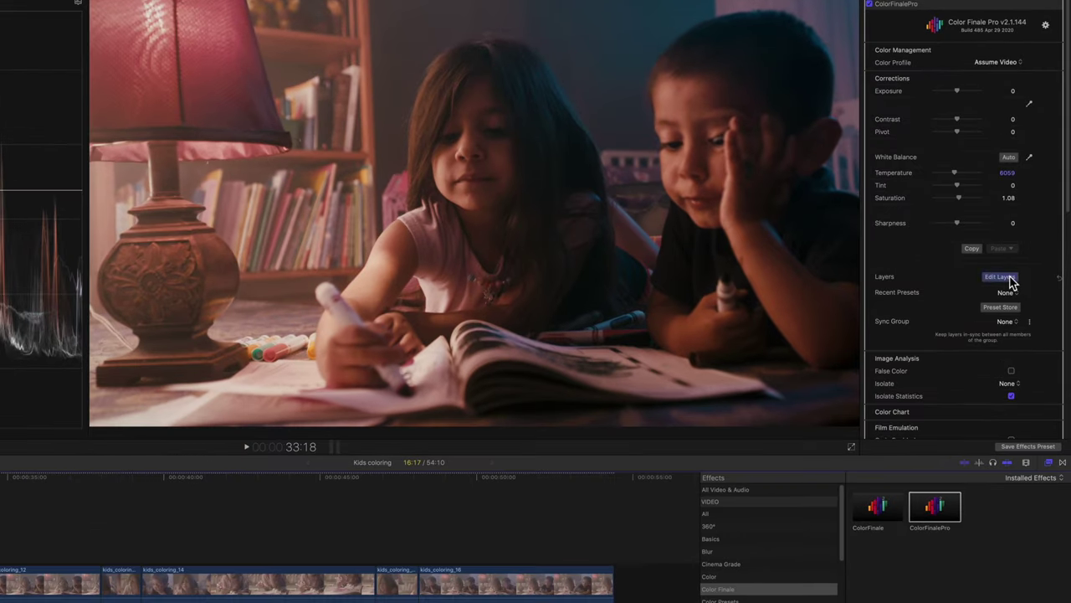
{"action": "left_click", "coordinate": [1009, 278]}
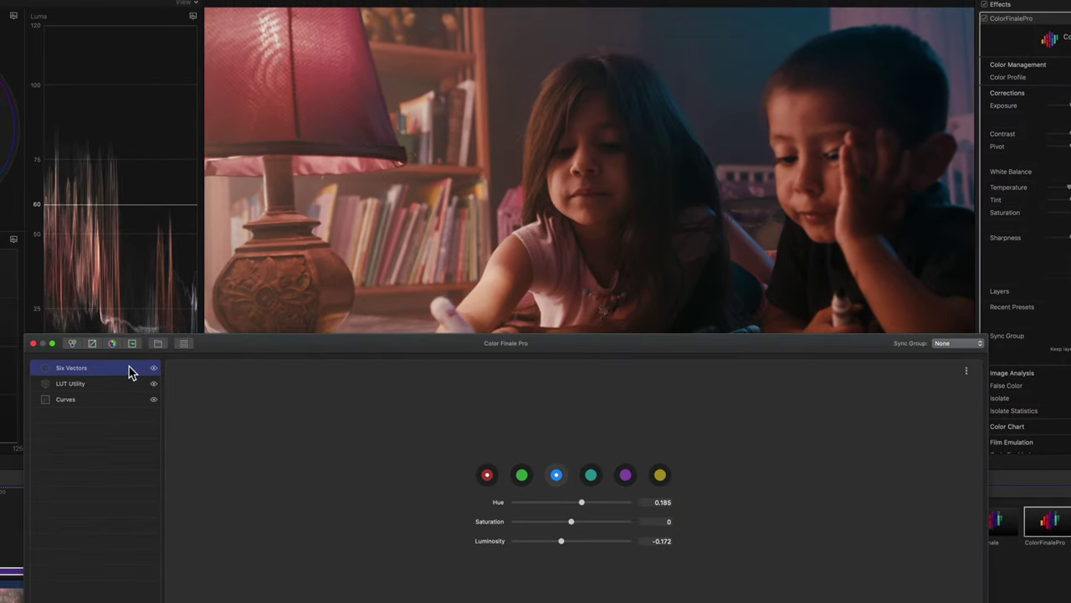
Toggle the Six Vectors and Curves layers to compare, then raise the Red curve's top point.
{"action": "left_click", "coordinate": [154, 368]}
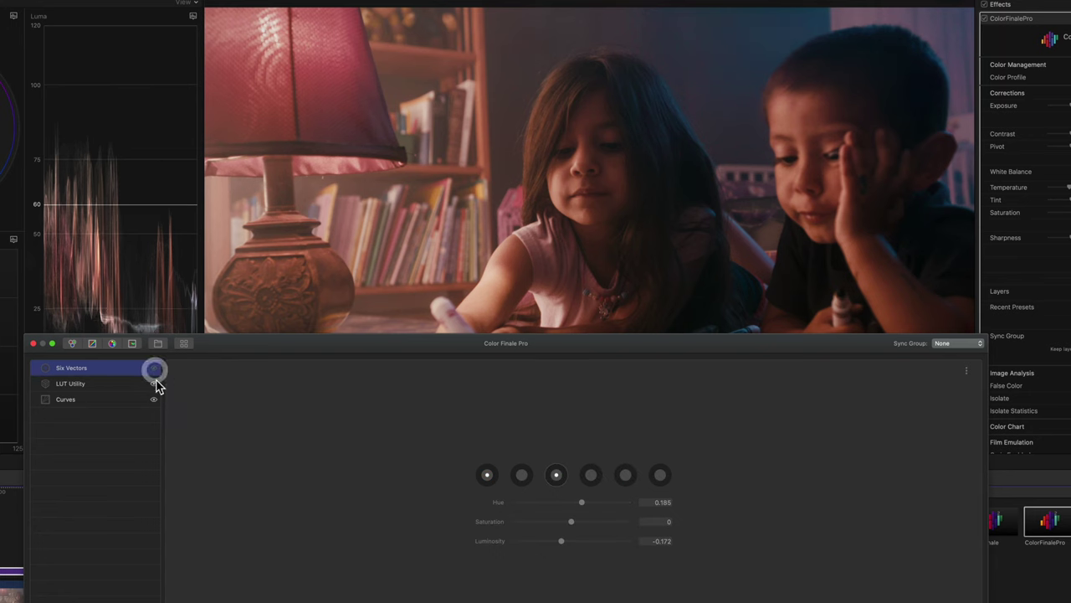
{"action": "left_click", "coordinate": [117, 401]}
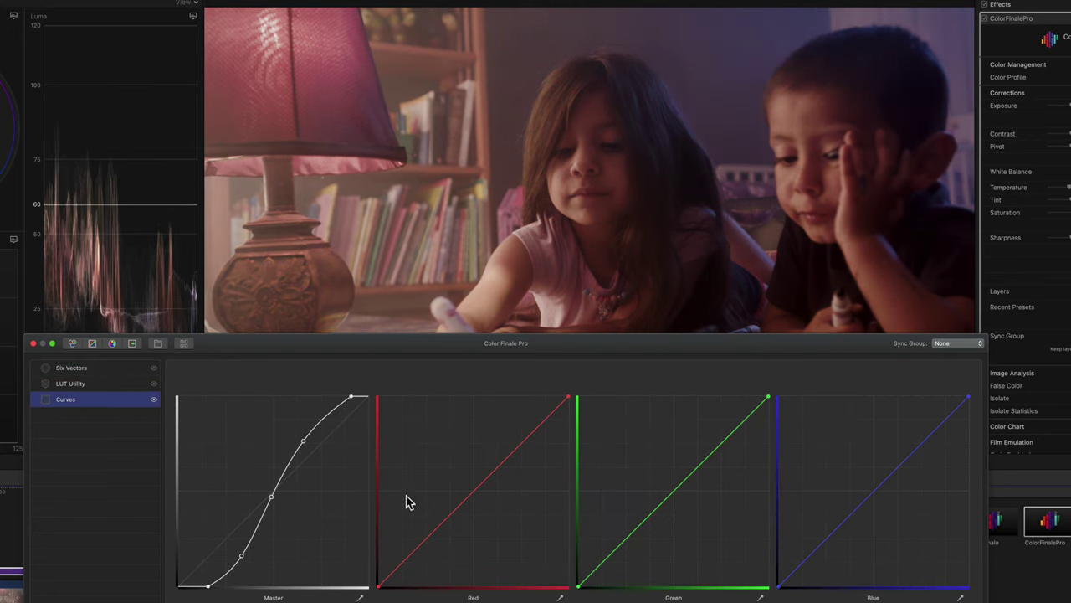
{"action": "left_click", "coordinate": [155, 401]}
{"action": "left_click", "coordinate": [155, 401]}
{"action": "left_click_drag", "start_coordinate": [569, 405], "coordinate": [590, 411]}
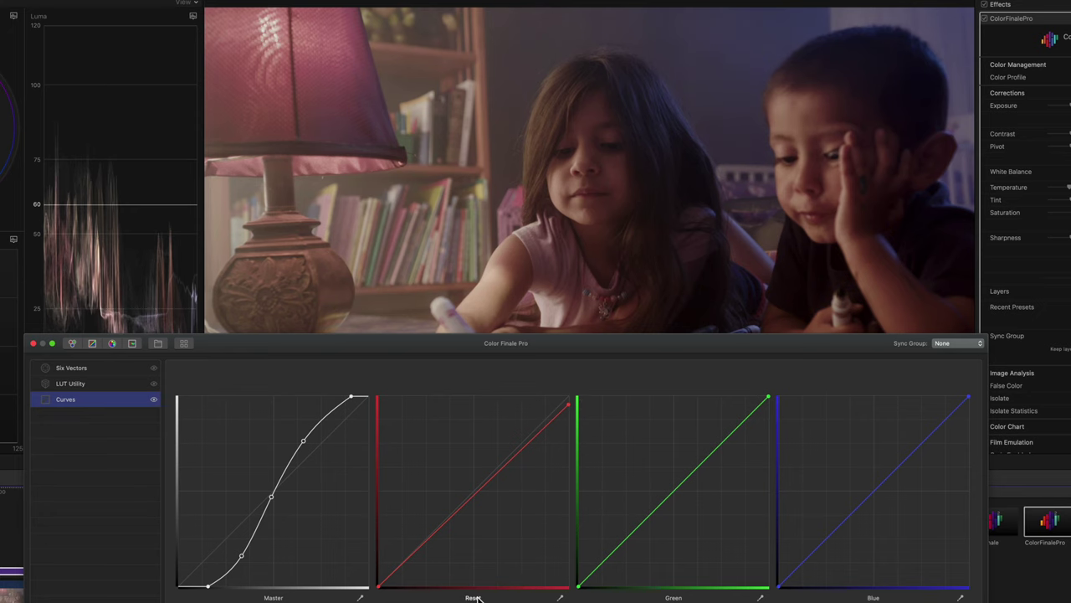
{"action": "key", "text": "super+z"}
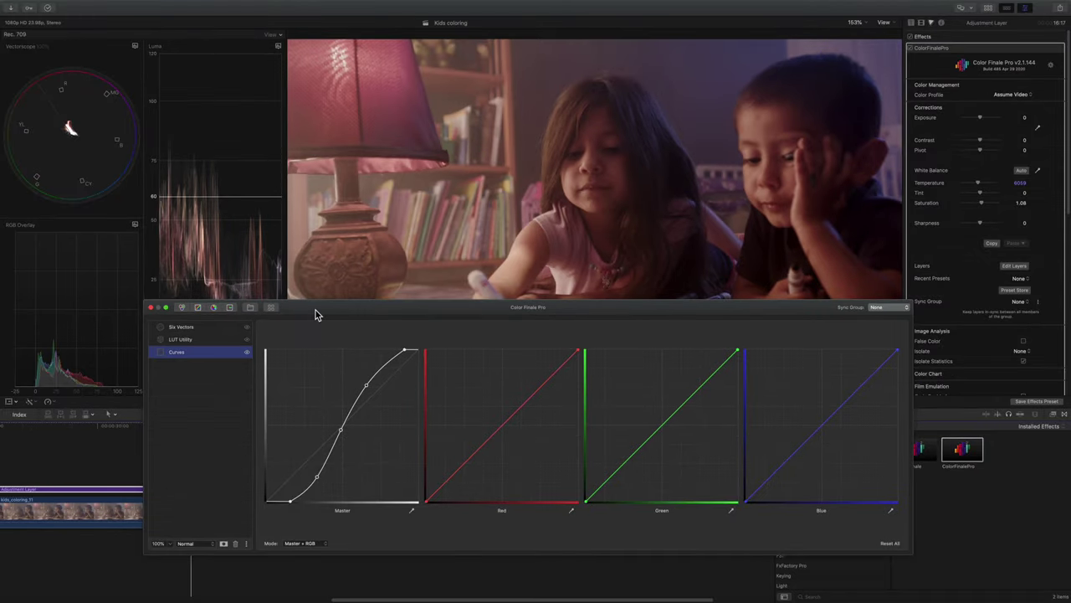
{"action": "left_click_drag", "start_coordinate": [316, 310], "coordinate": [316, 341]}
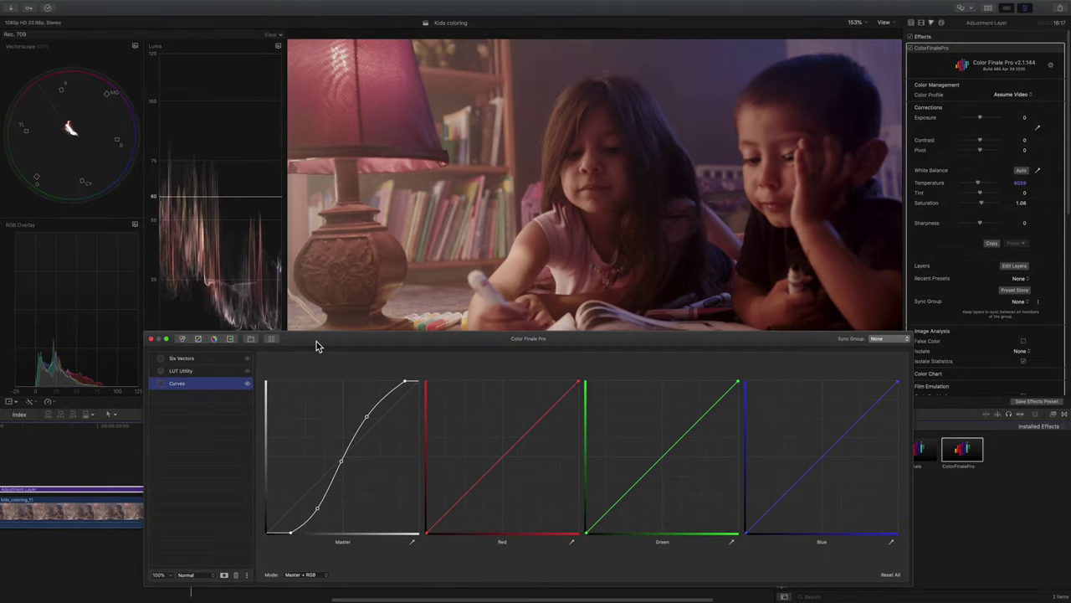
Toggle the Six Vectors layer off and back on to compare the grade.
{"action": "left_click", "coordinate": [247, 359]}
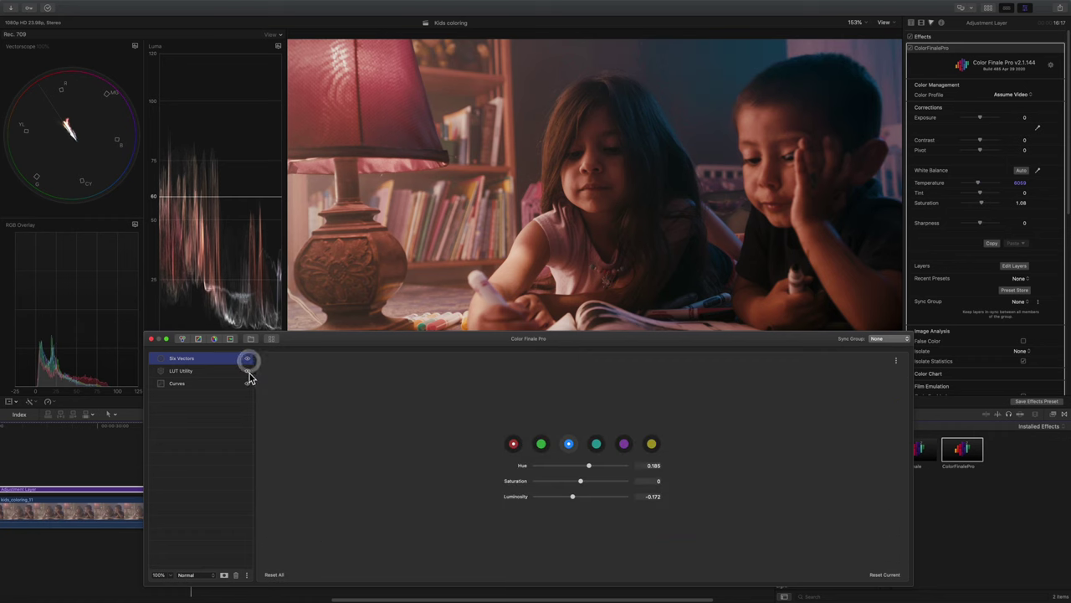
{"action": "left_click", "coordinate": [247, 359]}
{"action": "left_click", "coordinate": [223, 381]}
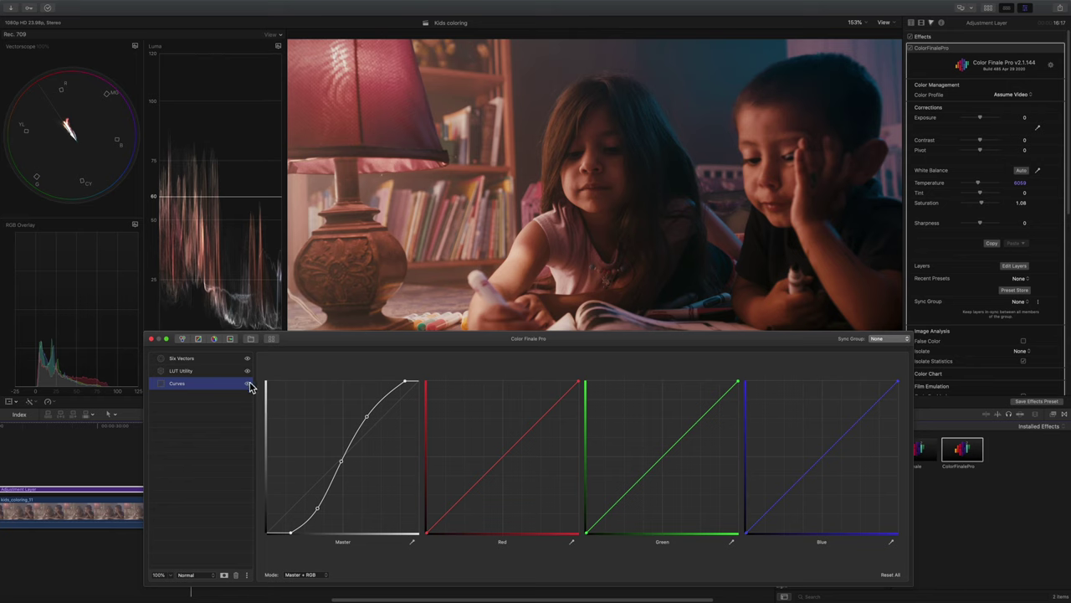
Add a Color Wheels layer, push Lift toward blue and Gain slightly warm, then disable it.
{"action": "left_click", "coordinate": [181, 338]}
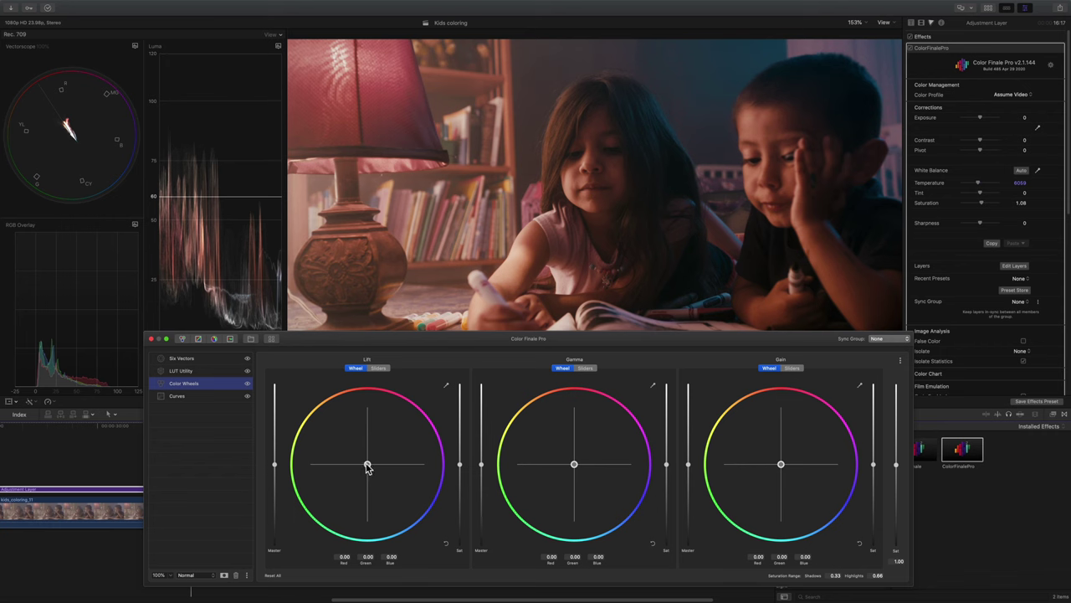
{"action": "left_click_drag", "start_coordinate": [368, 465], "coordinate": [383, 497]}
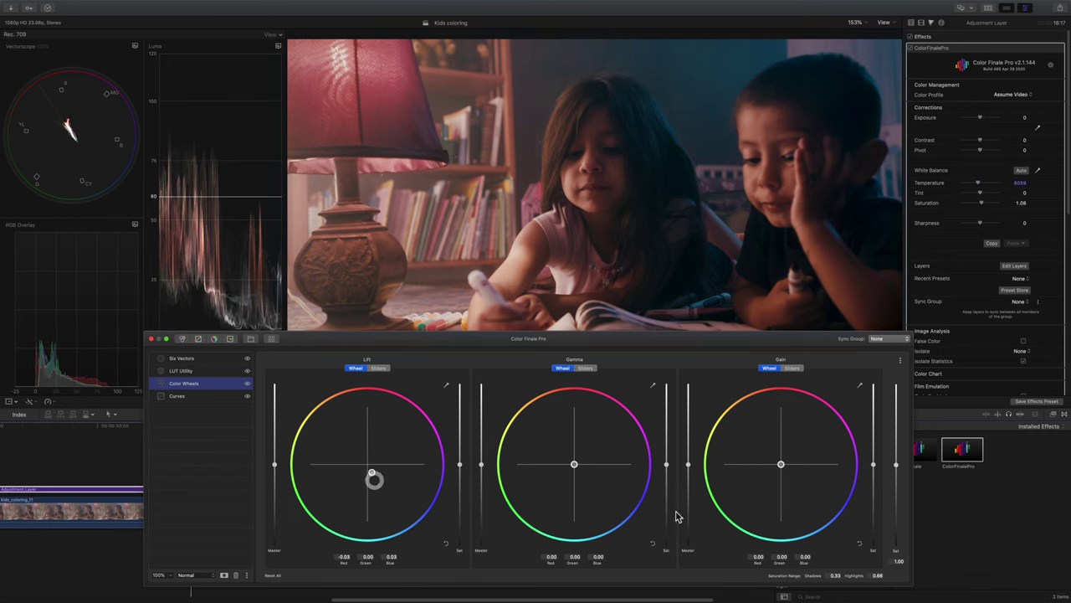
{"action": "left_click_drag", "start_coordinate": [782, 466], "coordinate": [760, 445]}
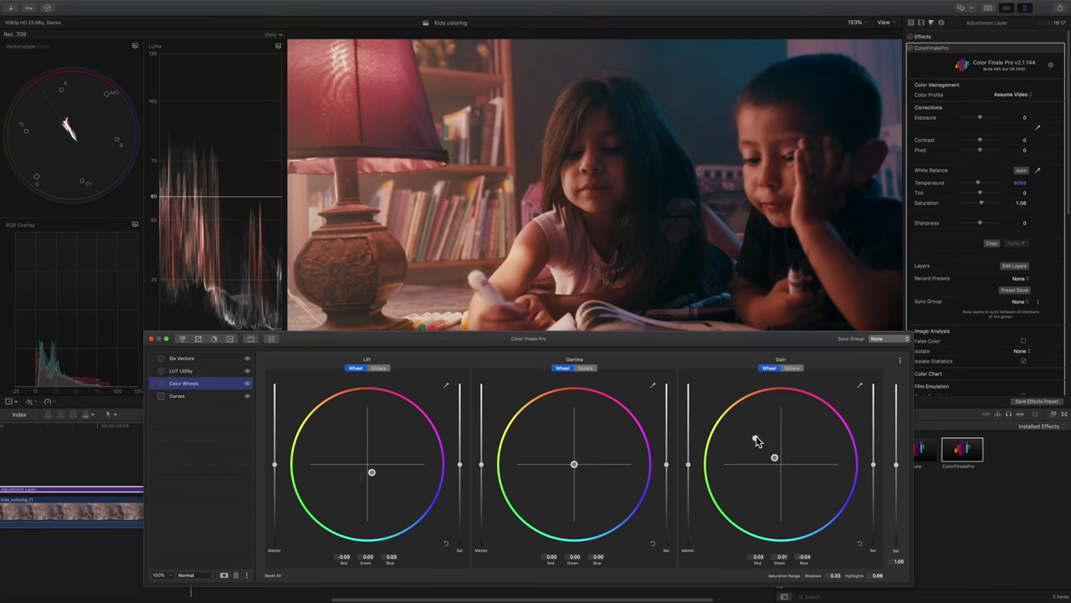
{"action": "left_click", "coordinate": [373, 474]}
{"action": "left_click", "coordinate": [247, 382]}
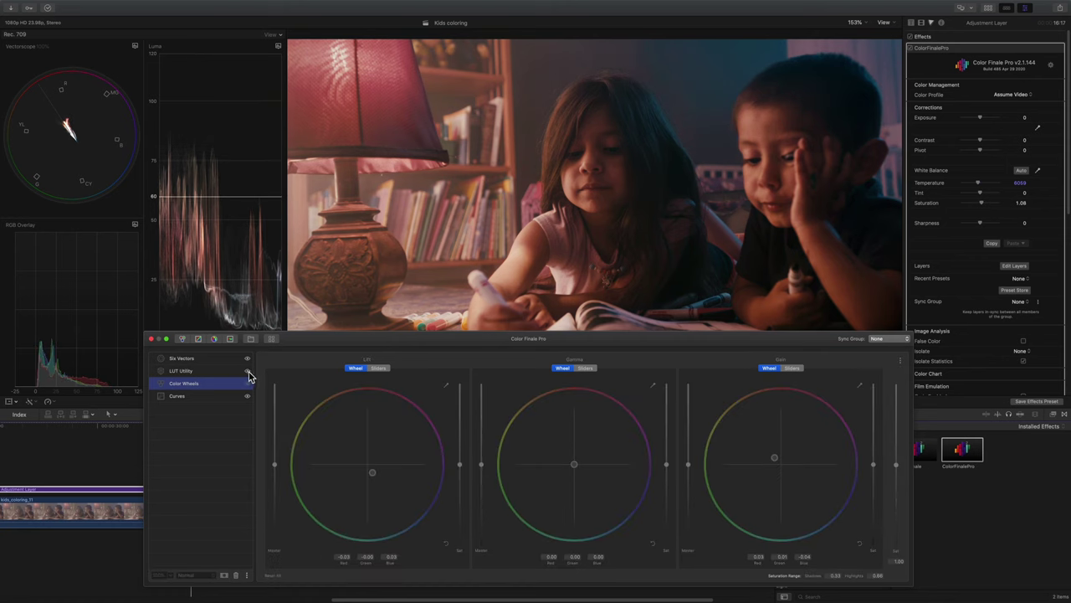
{"action": "left_click", "coordinate": [222, 372]}
{"action": "left_click_drag", "start_coordinate": [274, 340], "coordinate": [495, 271]}
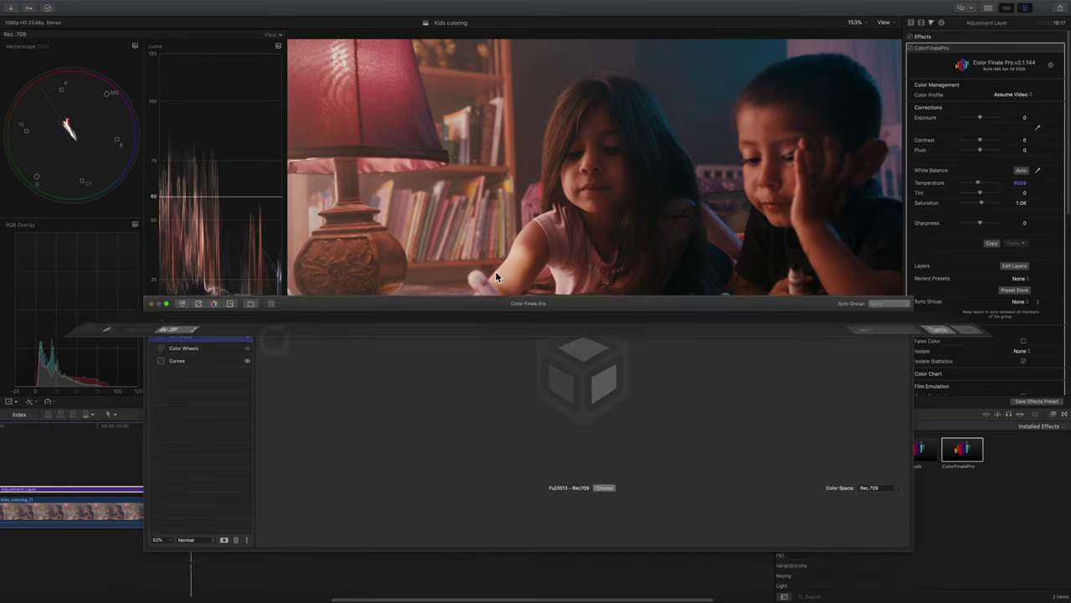
{"action": "scroll", "coordinate": [809, 254], "scroll_direction": "down", "scroll_amount": 5}
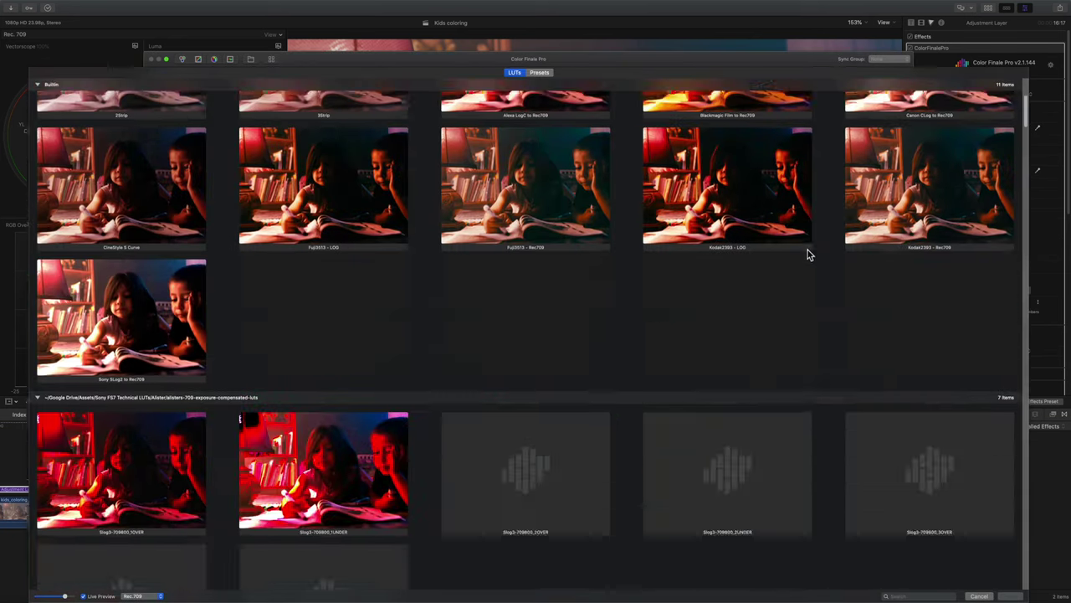
{"action": "scroll", "coordinate": [809, 255], "scroll_direction": "down", "scroll_amount": 15}
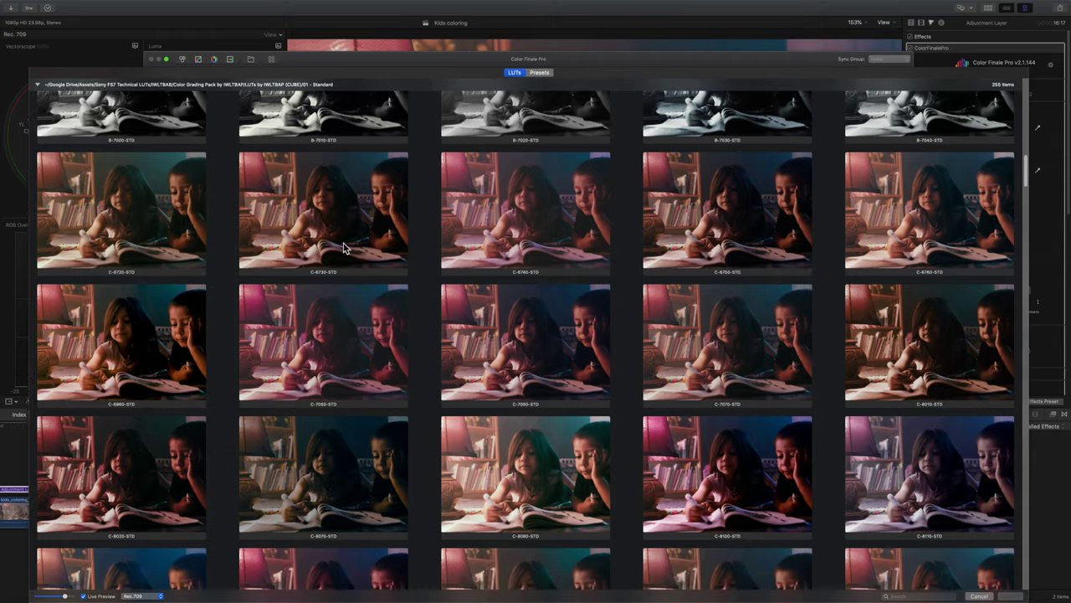
{"action": "scroll", "coordinate": [676, 213], "scroll_direction": "down", "scroll_amount": 10}
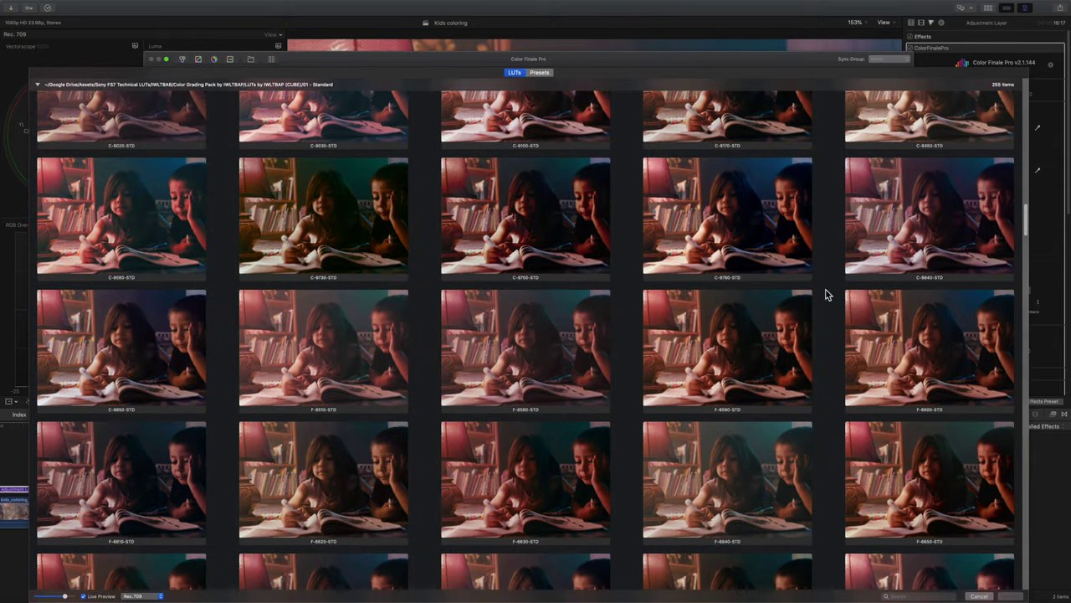
{"action": "scroll", "coordinate": [661, 381], "scroll_direction": "down", "scroll_amount": 10}
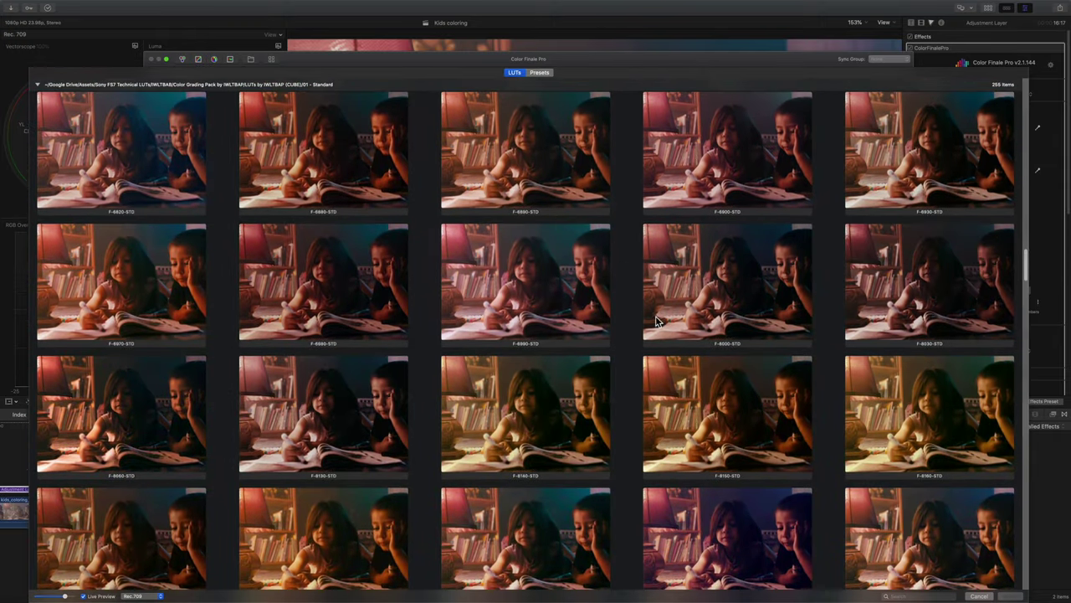
{"action": "left_click", "coordinate": [978, 596]}
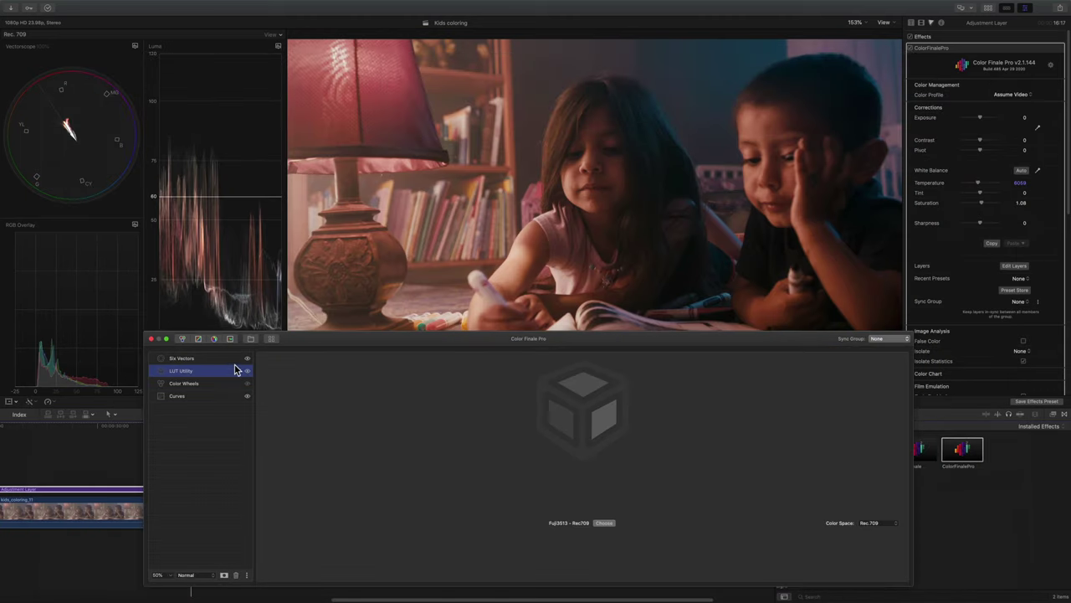
{"action": "left_click", "coordinate": [210, 358]}
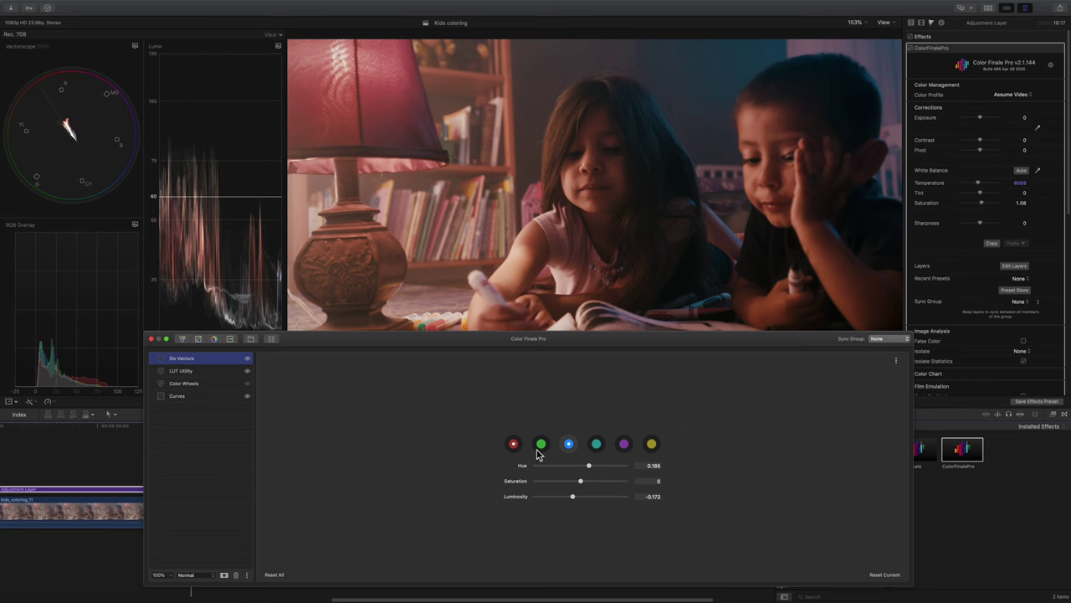
{"action": "left_click", "coordinate": [248, 359]}
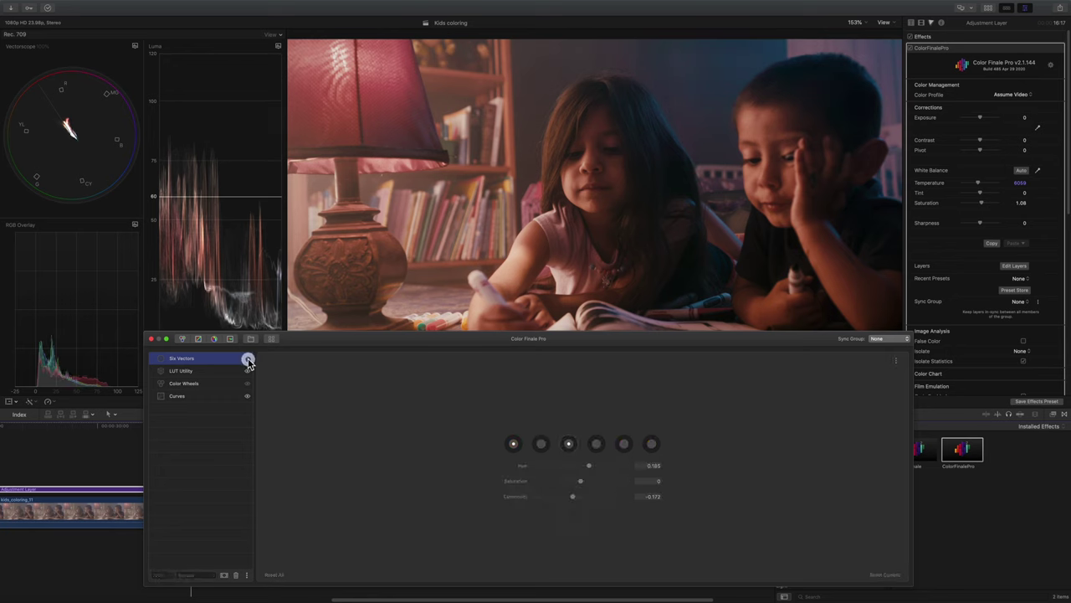
{"action": "left_click", "coordinate": [247, 360]}
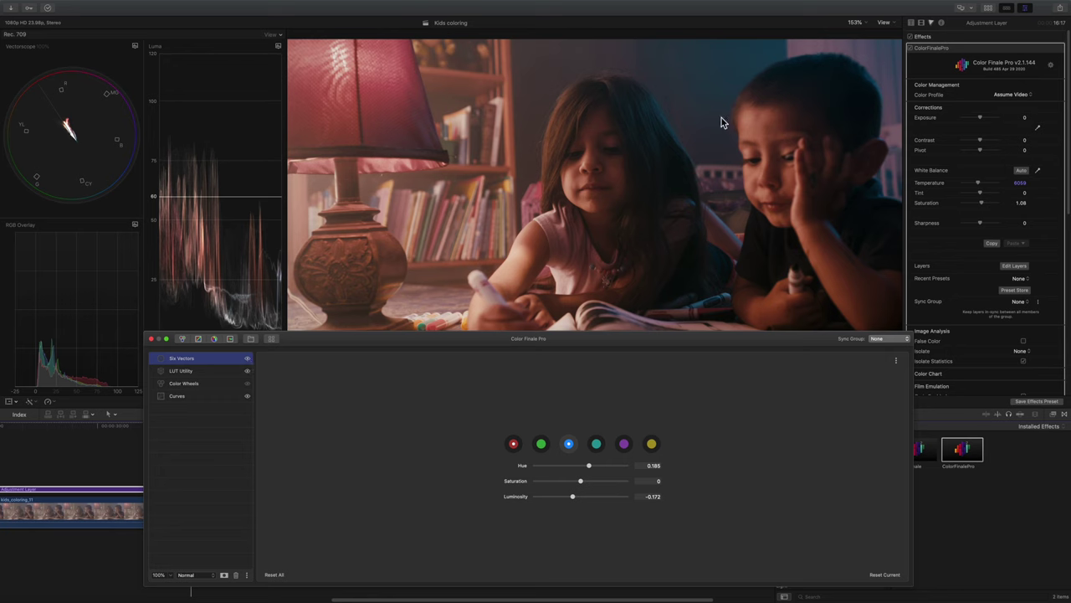
{"action": "left_click", "coordinate": [188, 383]}
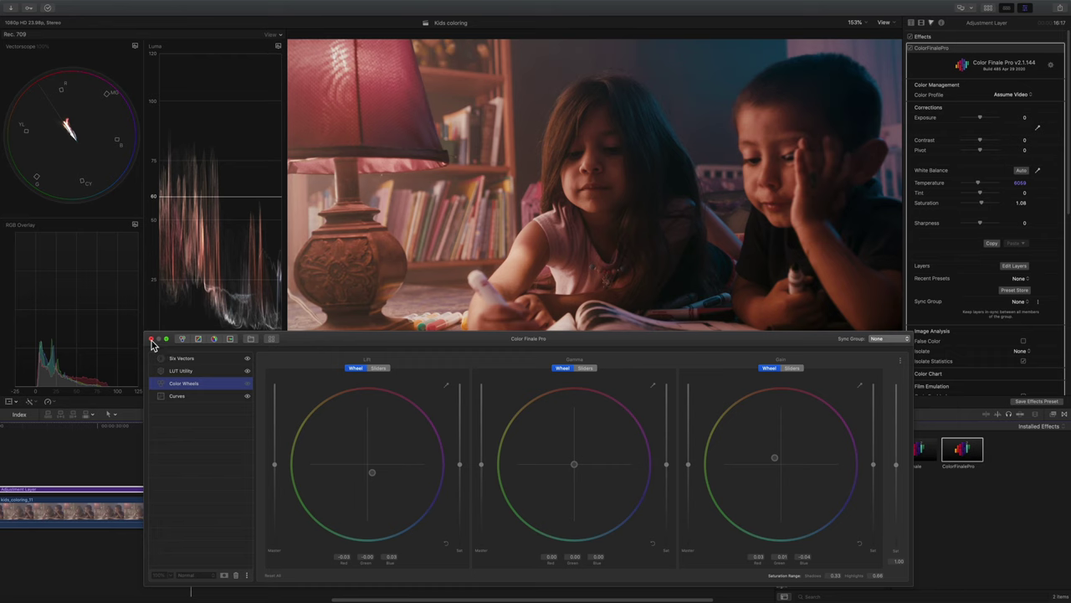
With the Curves layer selected, add an HSL Curves layer and close the Color Finale Pro window.
{"action": "left_click", "coordinate": [179, 396]}
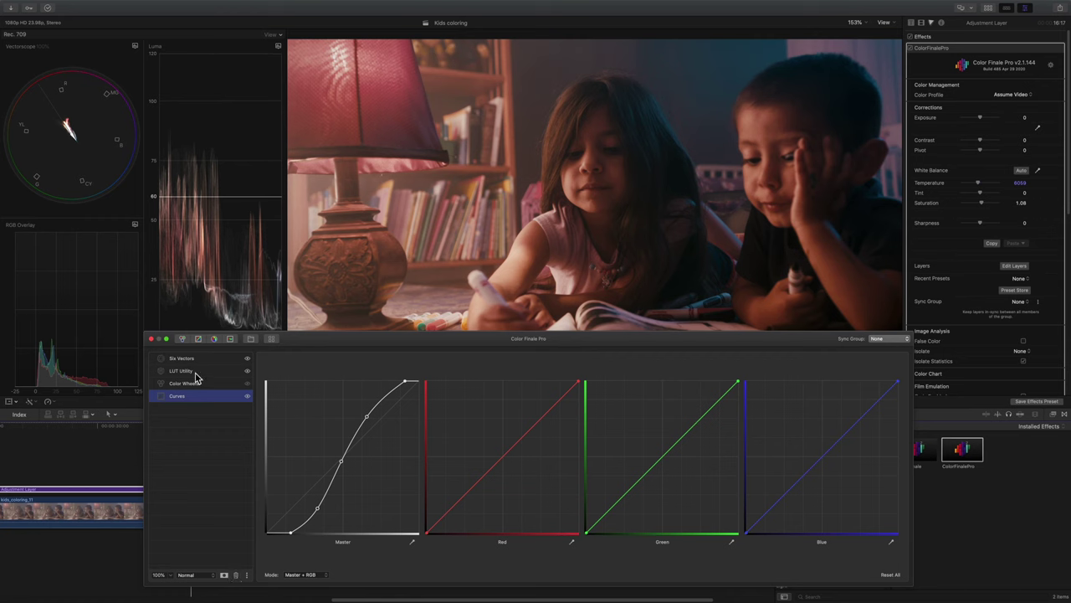
{"action": "left_click", "coordinate": [232, 340]}
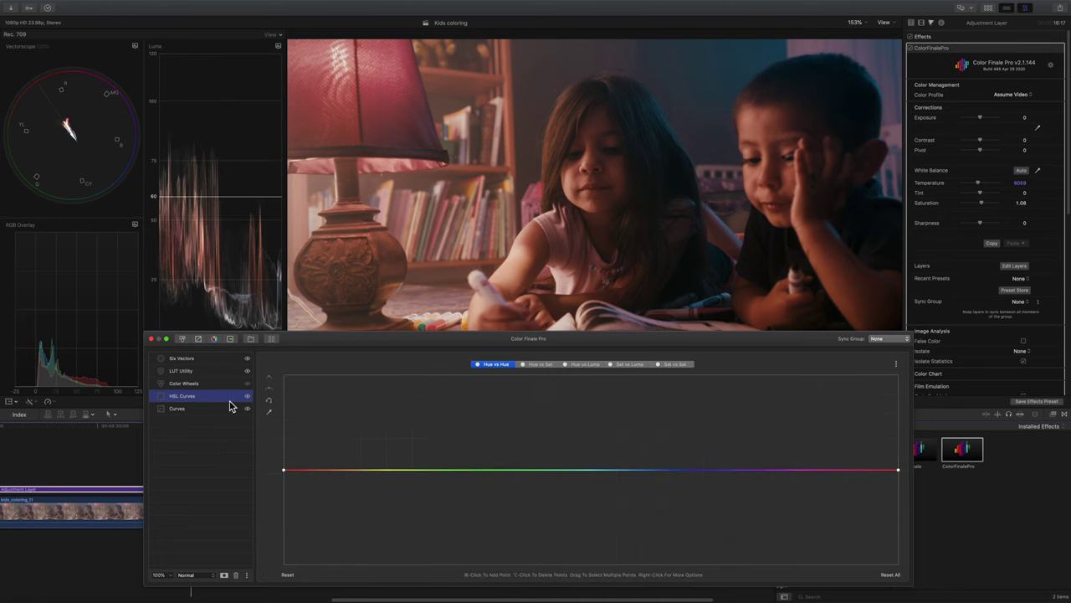
{"action": "left_click", "coordinate": [152, 339]}
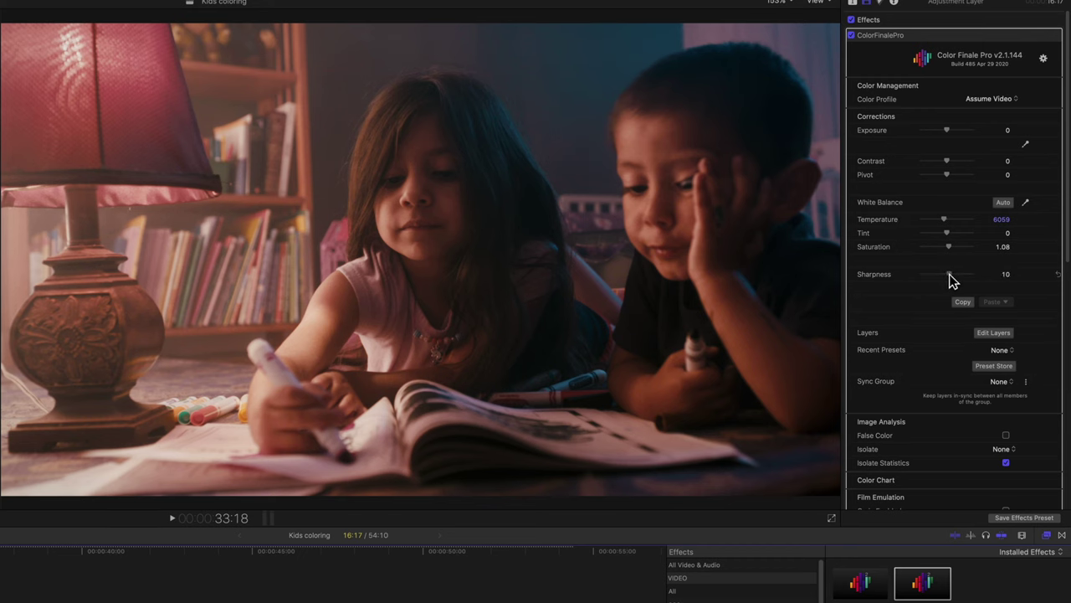
Check the recent presets list and toggle the false colour exposure view on and off.
{"action": "left_click", "coordinate": [952, 277]}
{"action": "left_click", "coordinate": [1002, 349]}
{"action": "left_click", "coordinate": [1043, 350]}
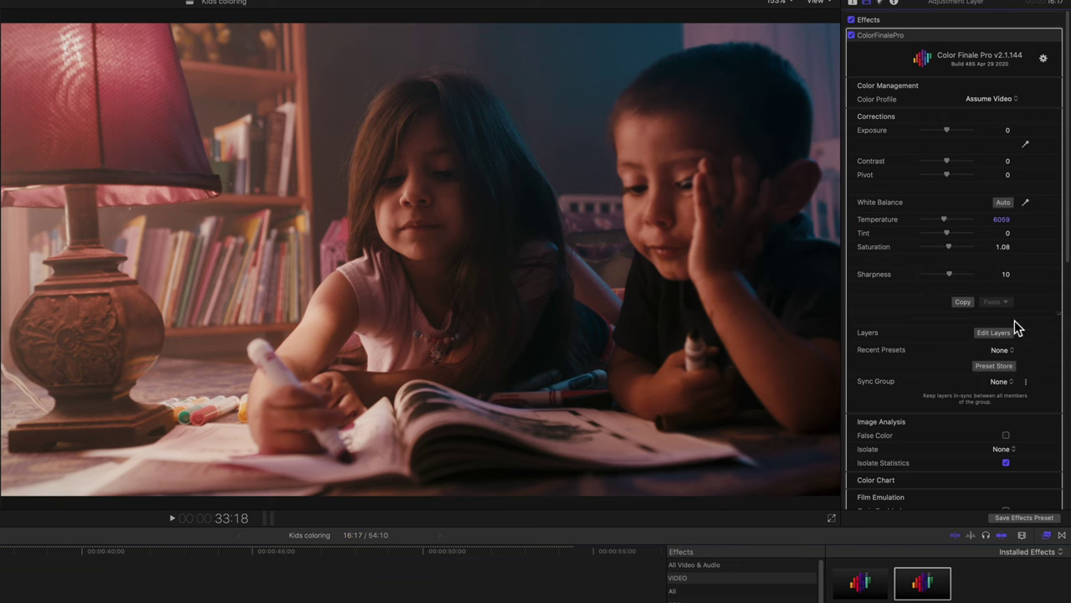
{"action": "scroll", "coordinate": [1017, 351], "scroll_direction": "down", "scroll_amount": 3}
{"action": "left_click", "coordinate": [1007, 355]}
{"action": "left_click", "coordinate": [1006, 355]}
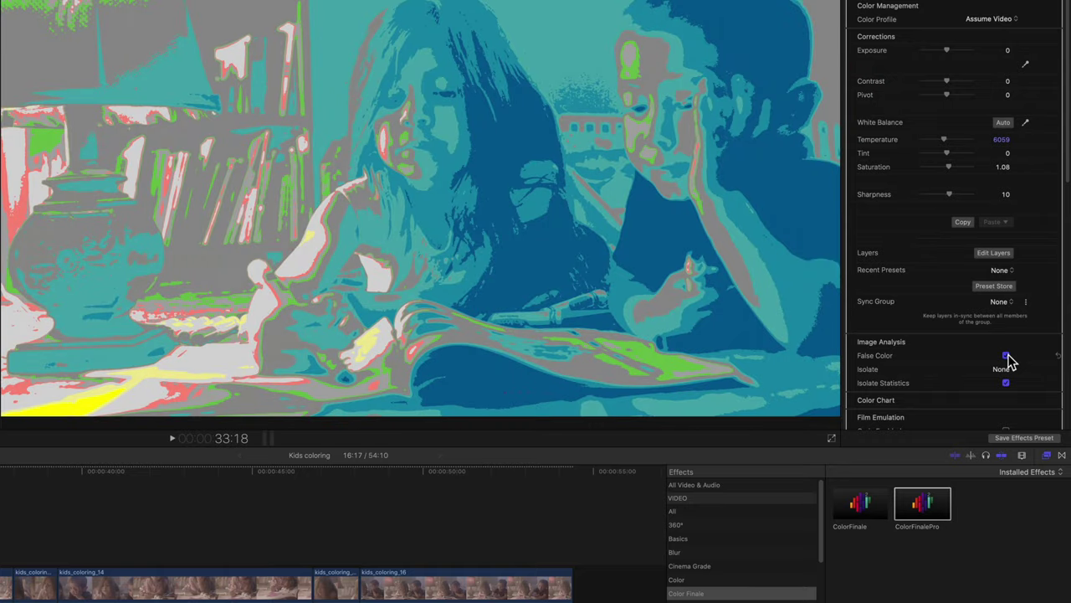
{"action": "scroll", "coordinate": [1004, 355], "scroll_direction": "down", "scroll_amount": 1}
Trial an ellipse isolation around the boy's face, then set Isolate back to None.
{"action": "left_click", "coordinate": [1004, 360]}
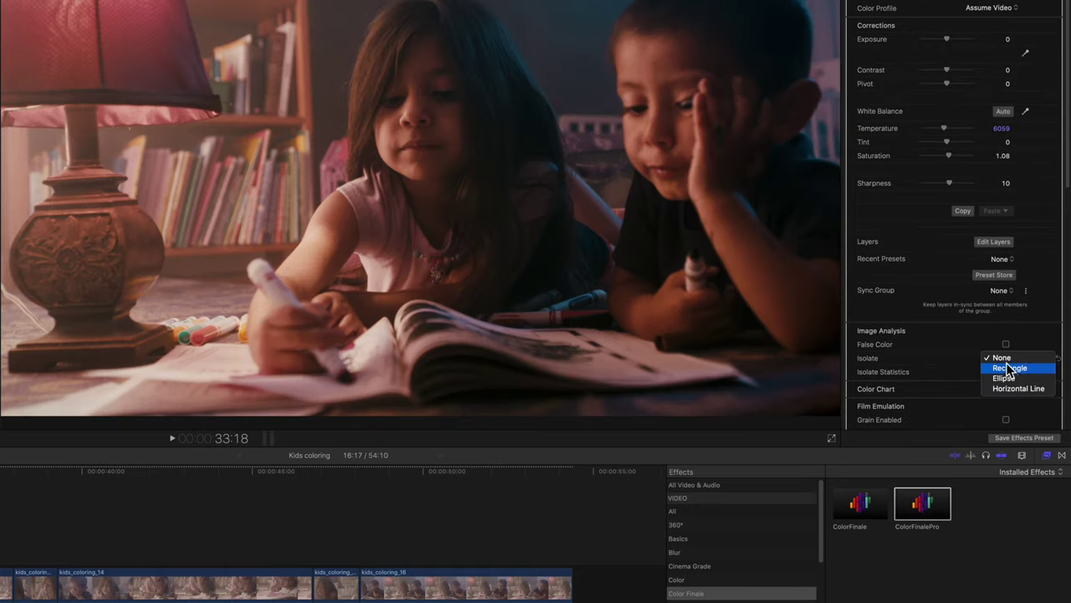
{"action": "left_click", "coordinate": [1009, 377]}
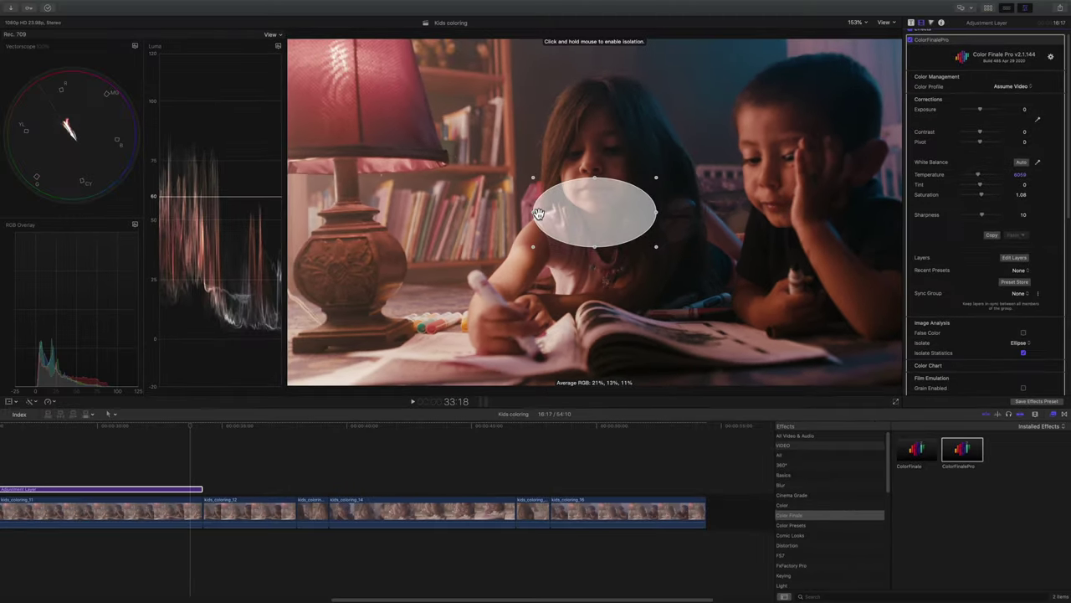
{"action": "left_click_drag", "start_coordinate": [532, 209], "coordinate": [744, 144]}
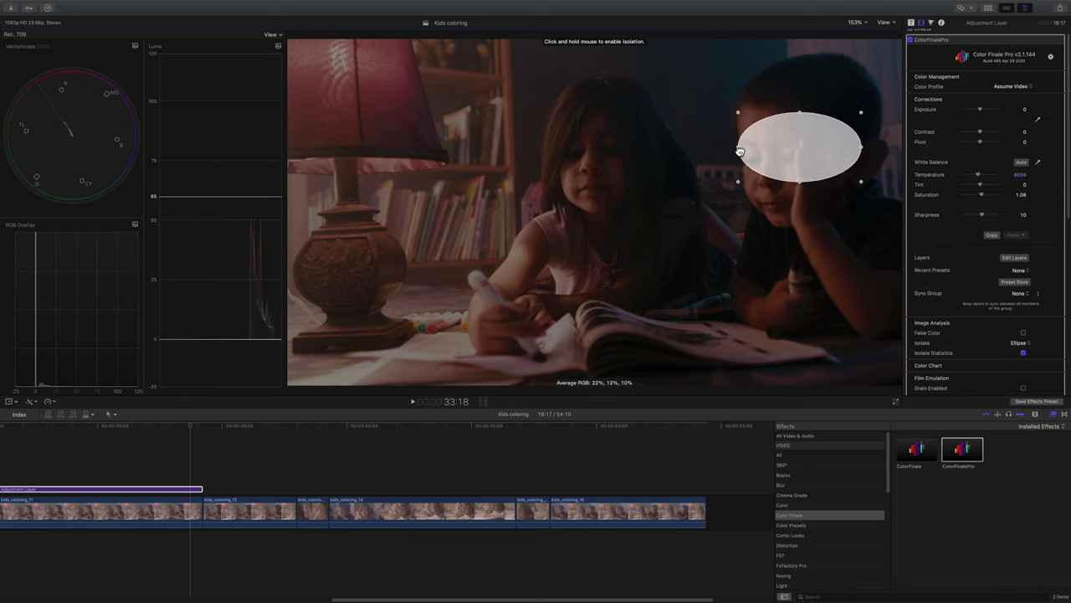
{"action": "left_click_drag", "start_coordinate": [857, 177], "coordinate": [776, 152]}
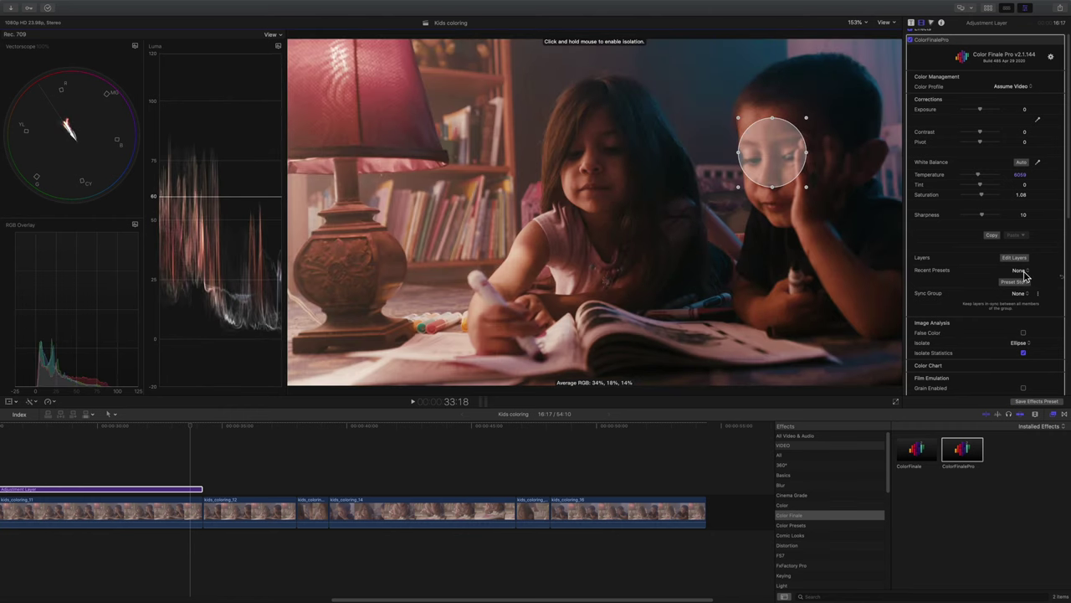
{"action": "left_click", "coordinate": [1025, 342]}
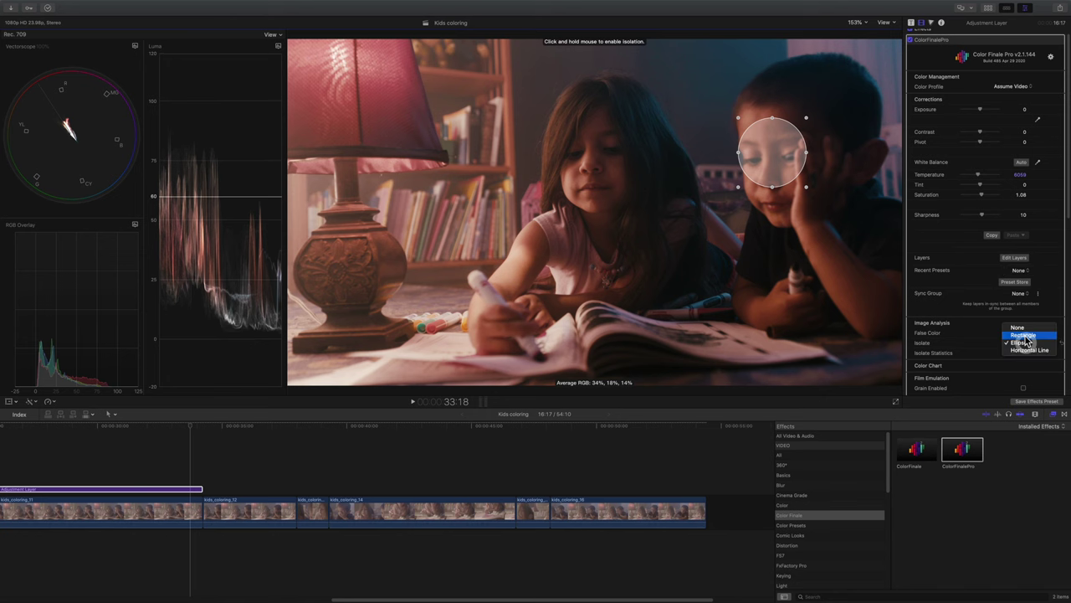
{"action": "left_click", "coordinate": [1017, 327]}
Toggle film grain on and off, then review the remaining ColorFinalePro settings.
{"action": "scroll", "coordinate": [1026, 377], "scroll_direction": "down", "scroll_amount": 2}
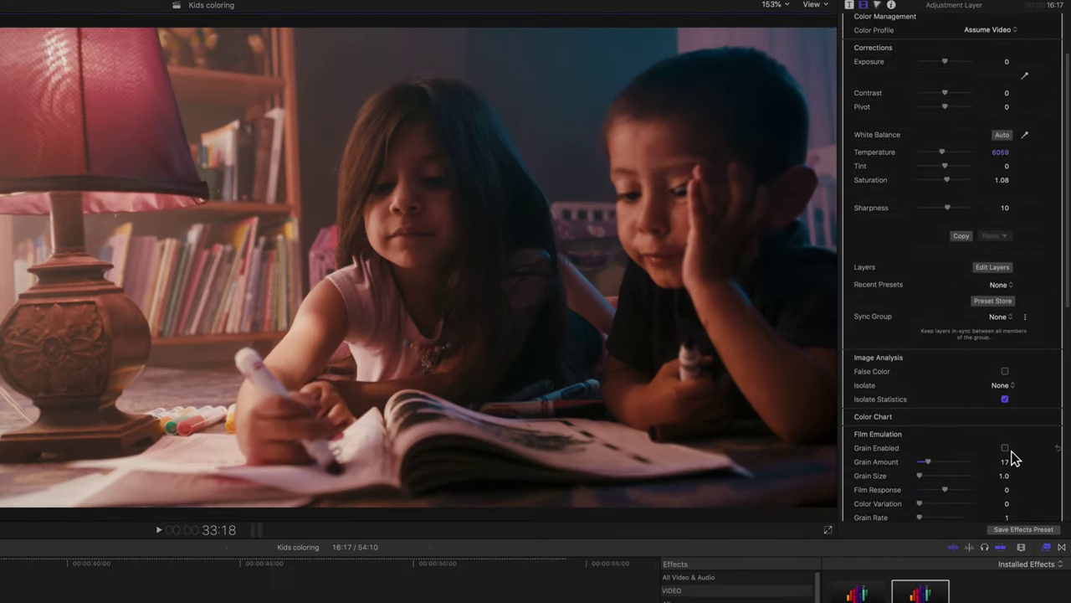
{"action": "scroll", "coordinate": [1026, 342], "scroll_direction": "down", "scroll_amount": 1}
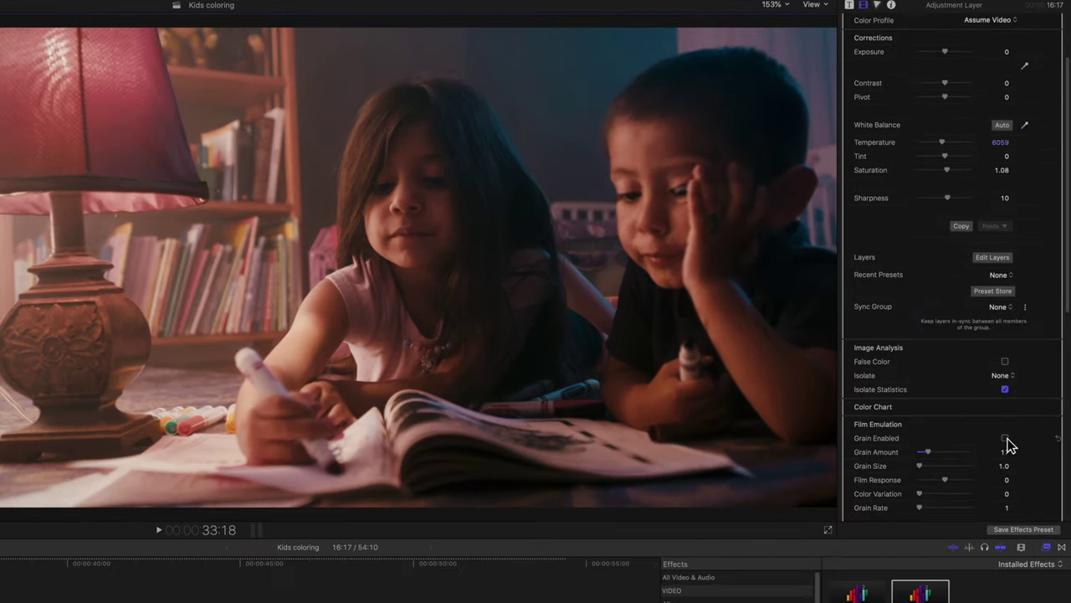
{"action": "left_click", "coordinate": [1005, 438]}
{"action": "left_click", "coordinate": [1006, 438]}
{"action": "scroll", "coordinate": [958, 450], "scroll_direction": "up", "scroll_amount": 2}
{"action": "scroll", "coordinate": [959, 450], "scroll_direction": "down", "scroll_amount": 5}
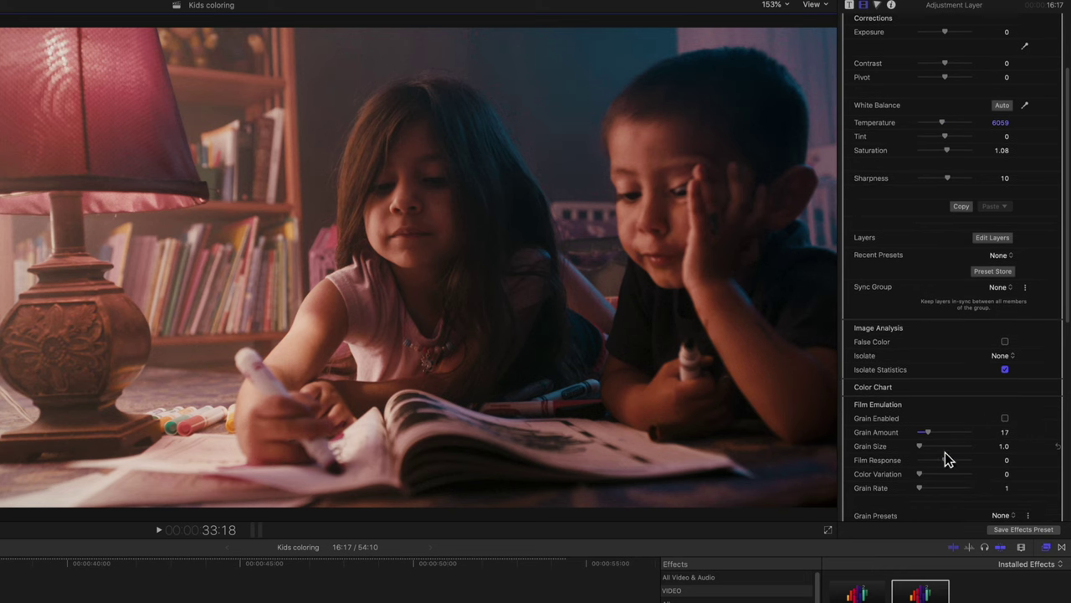
{"action": "scroll", "coordinate": [985, 414], "scroll_direction": "up", "scroll_amount": 3}
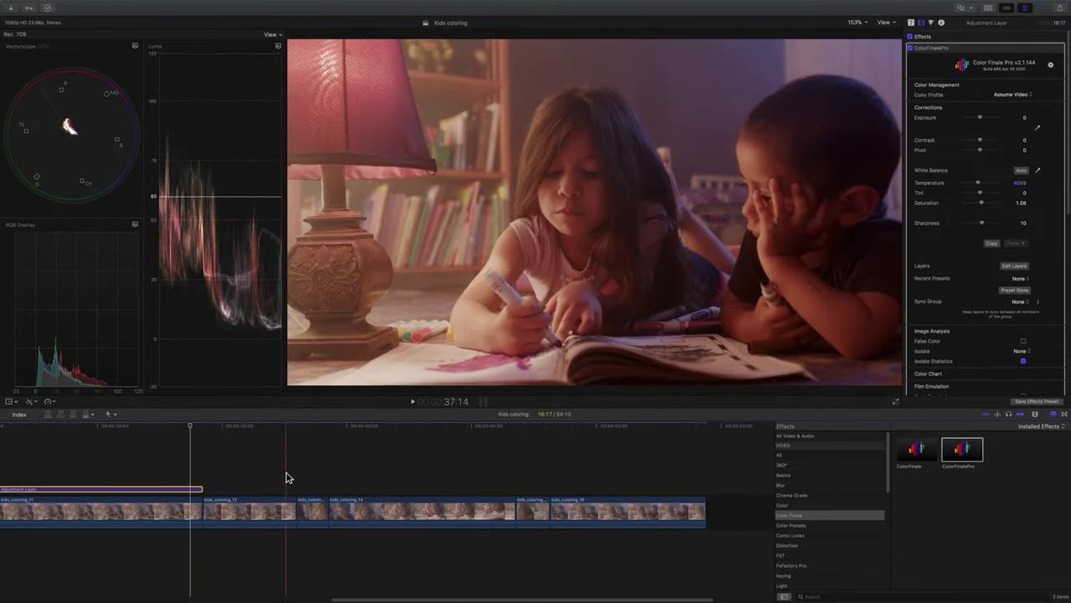
Select kids_coloring_13 and drop the Cinema Grade effect onto it.
{"action": "left_click", "coordinate": [309, 474]}
{"action": "left_click", "coordinate": [314, 507]}
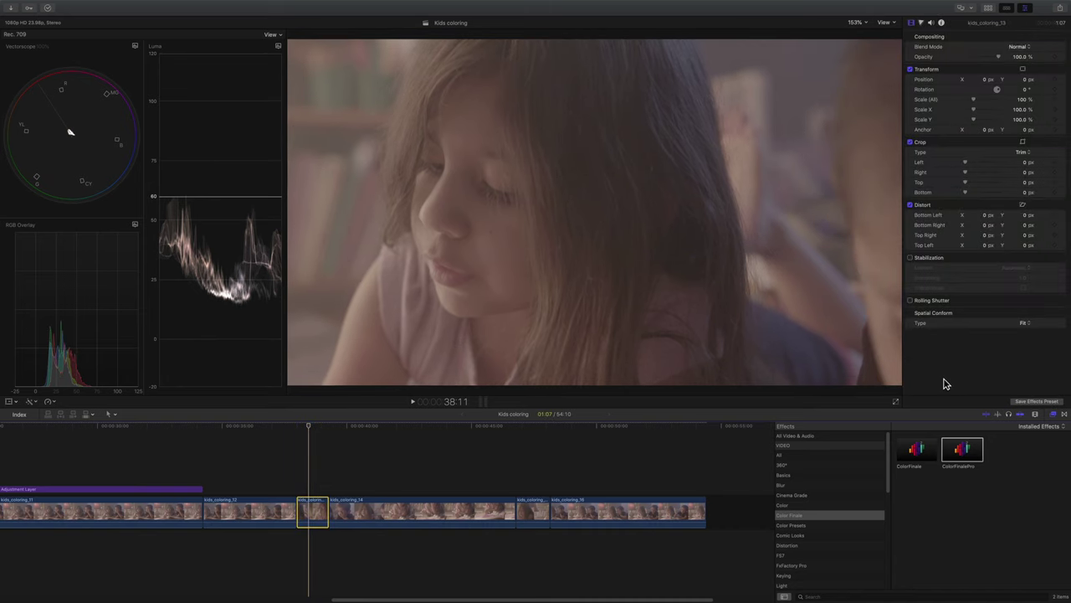
{"action": "left_click", "coordinate": [820, 495]}
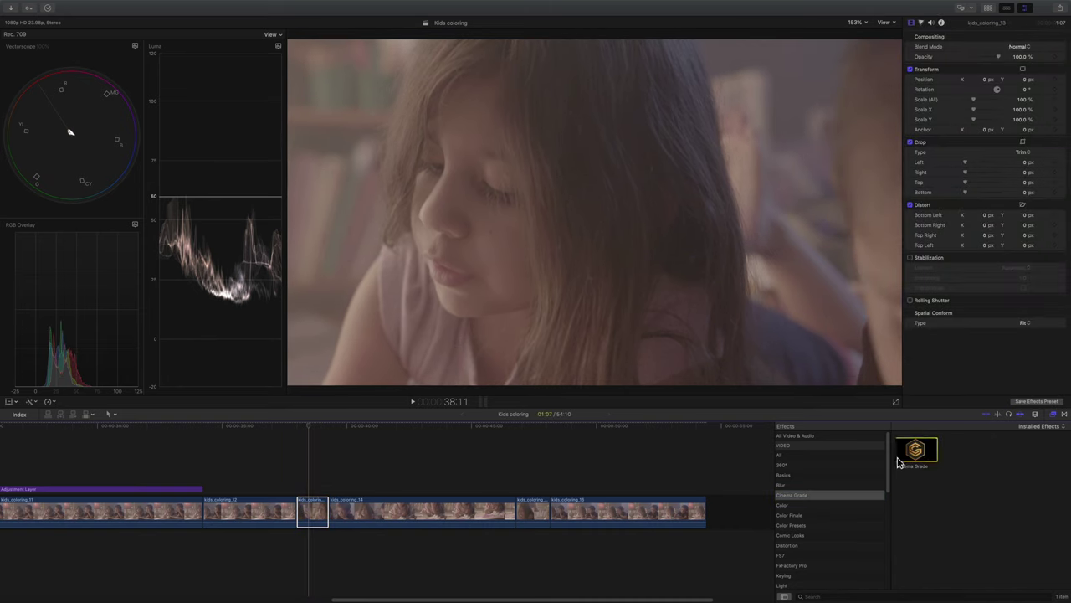
{"action": "left_click_drag", "start_coordinate": [917, 451], "coordinate": [314, 514]}
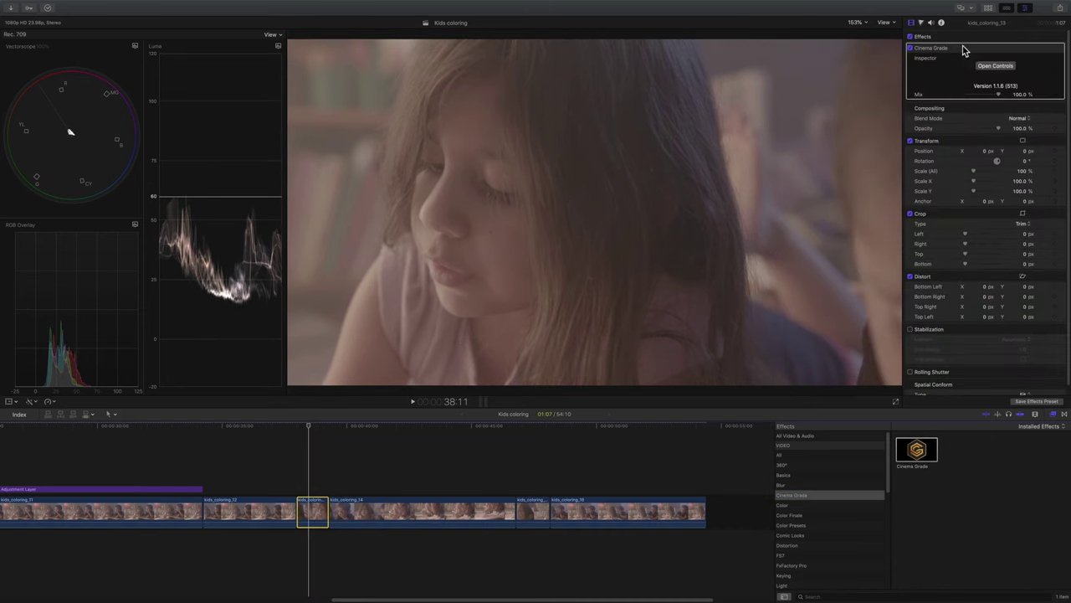
Exit full screen and open the Cinema Grade grading window via Open Controls.
{"action": "left_click", "coordinate": [992, 67]}
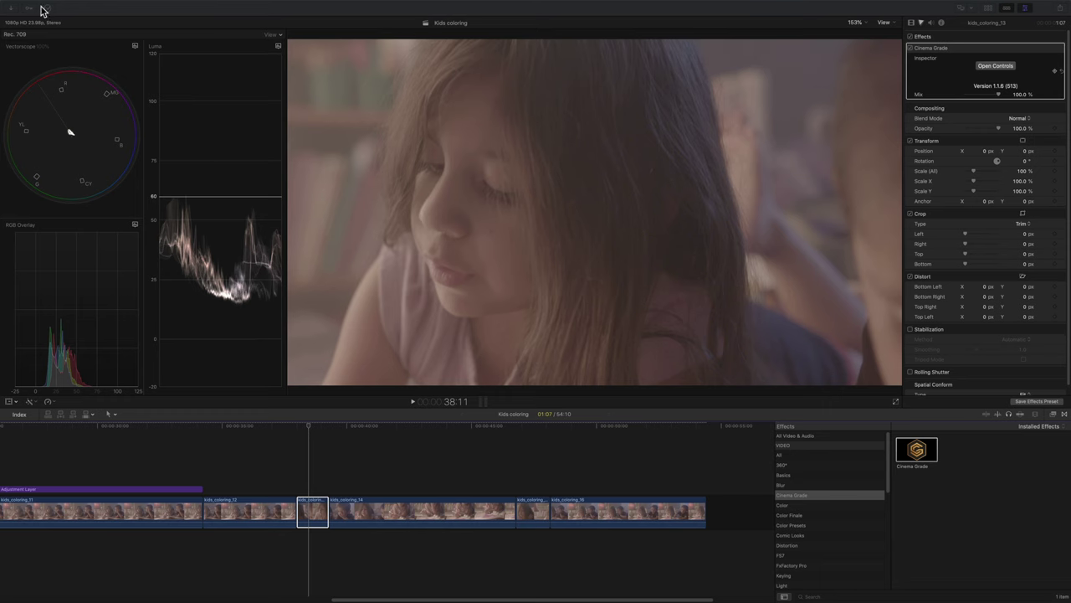
{"action": "mouse_move", "coordinate": [55, 4]}
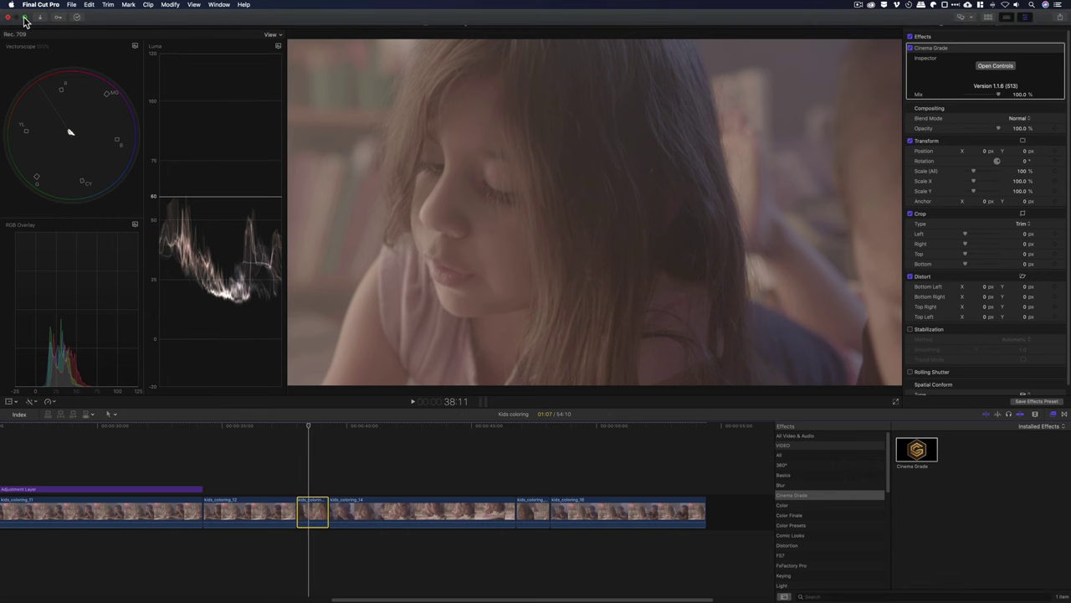
{"action": "left_click", "coordinate": [24, 18]}
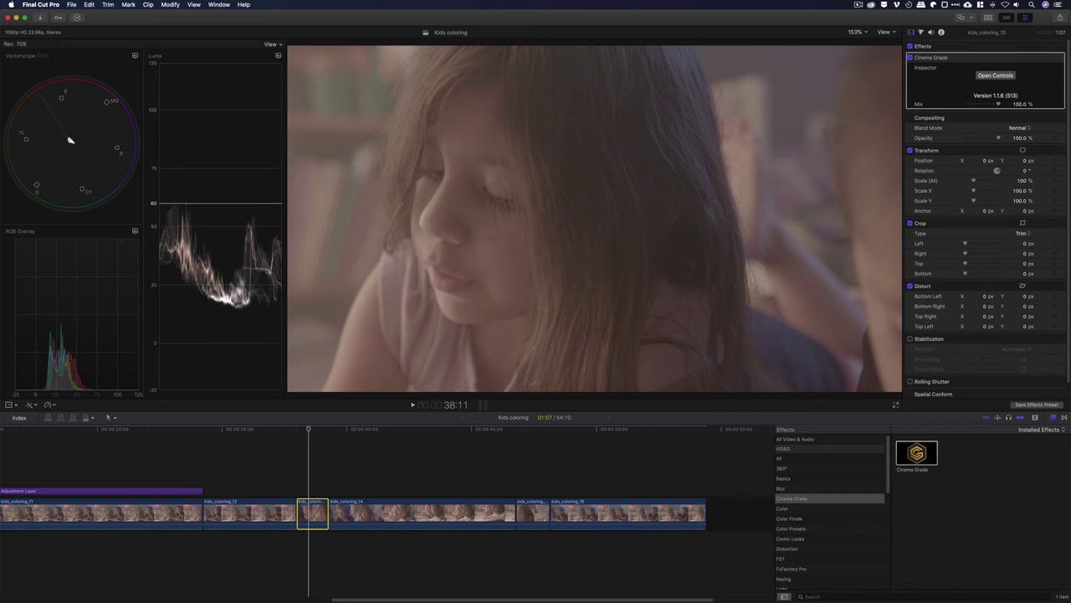
{"action": "left_click", "coordinate": [995, 75]}
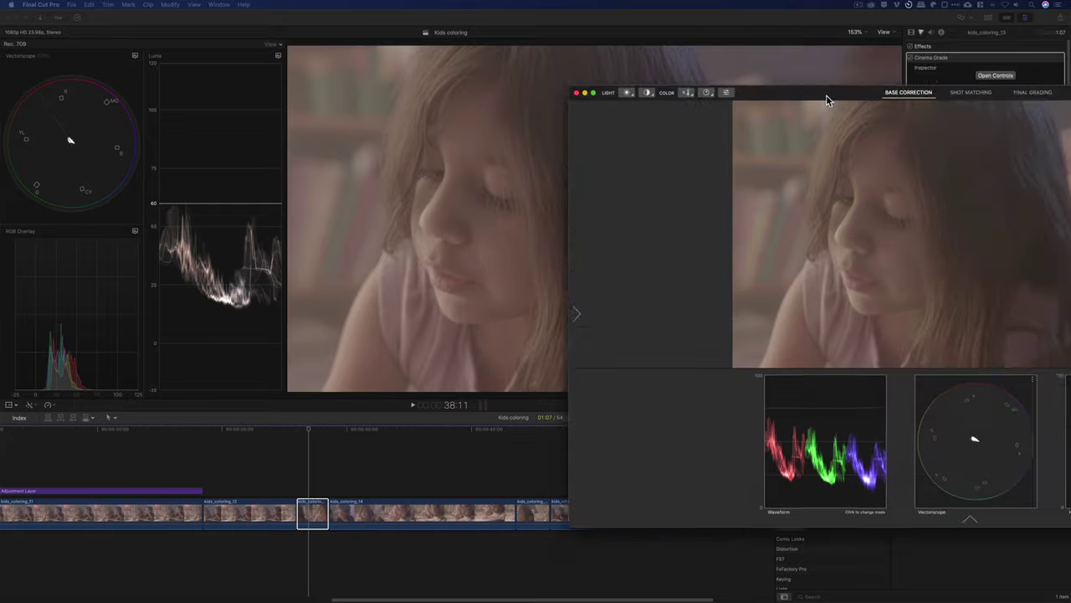
{"action": "left_click_drag", "start_coordinate": [826, 94], "coordinate": [357, 125]}
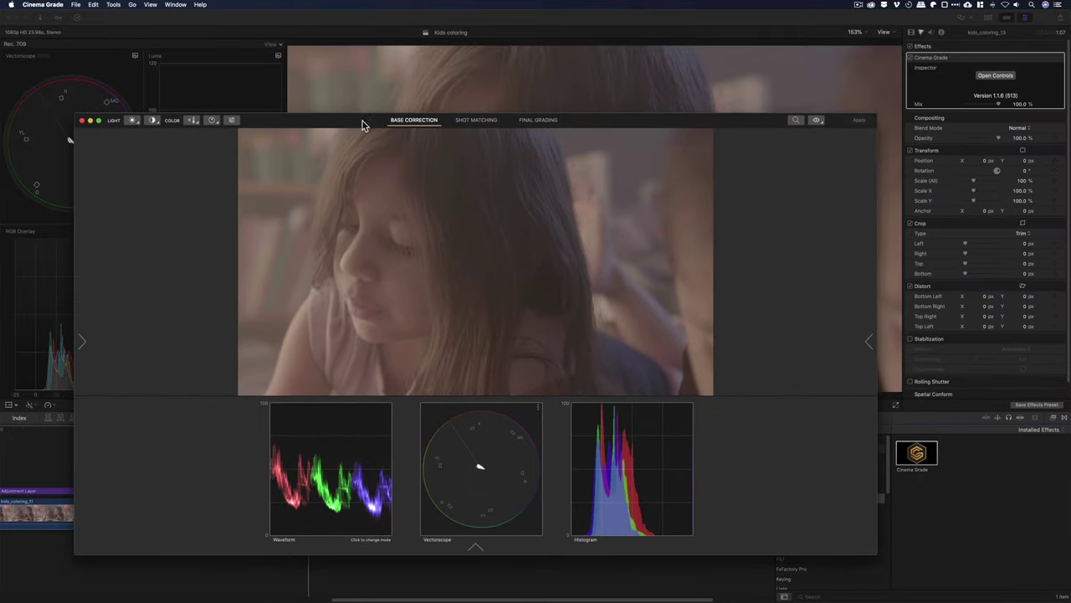
{"action": "left_click", "coordinate": [23, 17]}
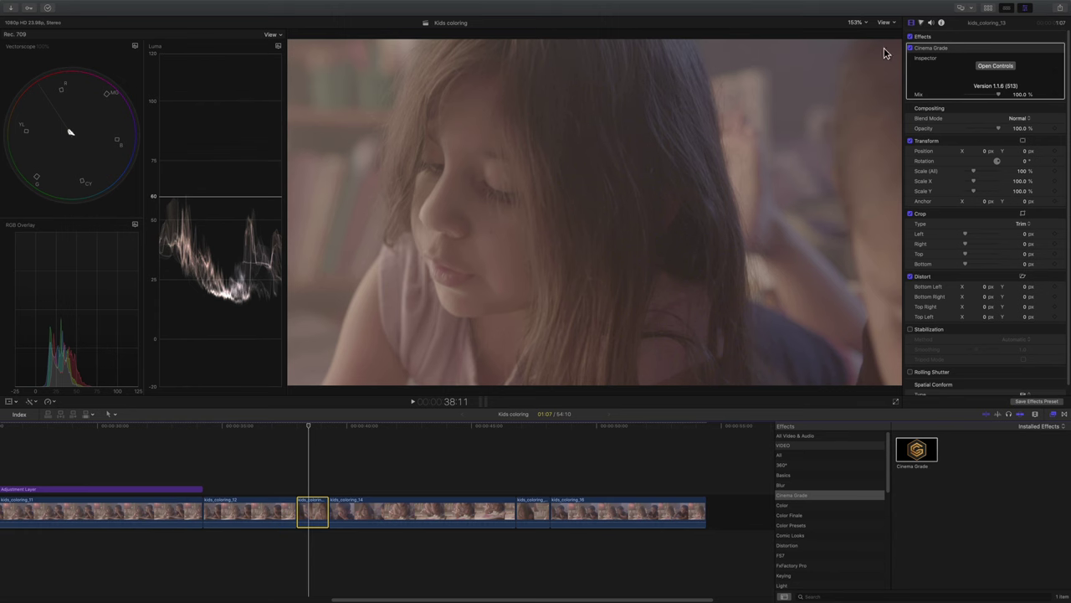
{"action": "left_click", "coordinate": [995, 66]}
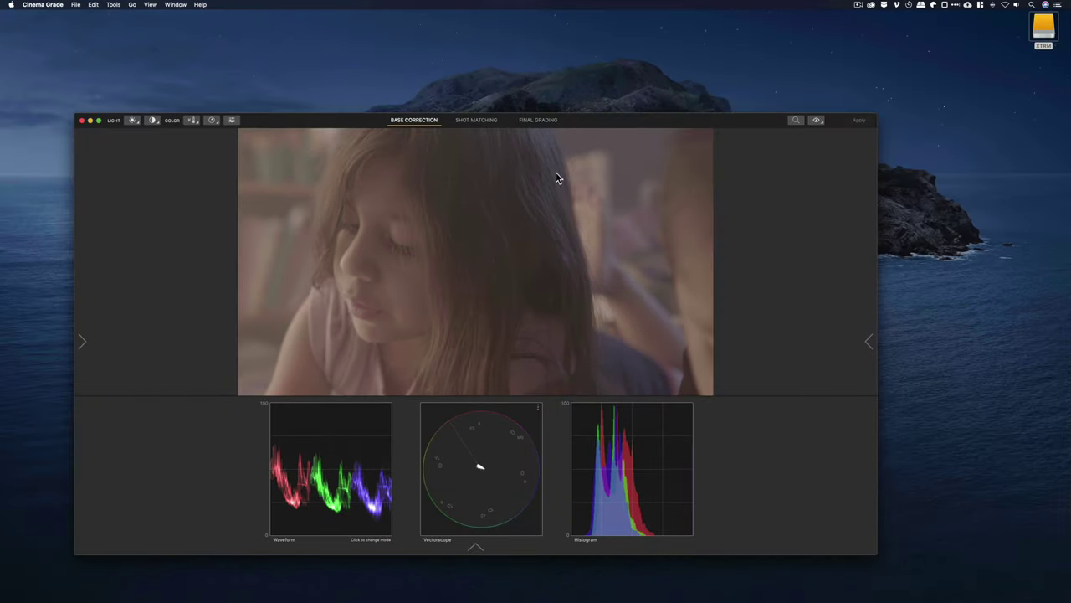
{"action": "left_click_drag", "start_coordinate": [590, 123], "coordinate": [693, 78]}
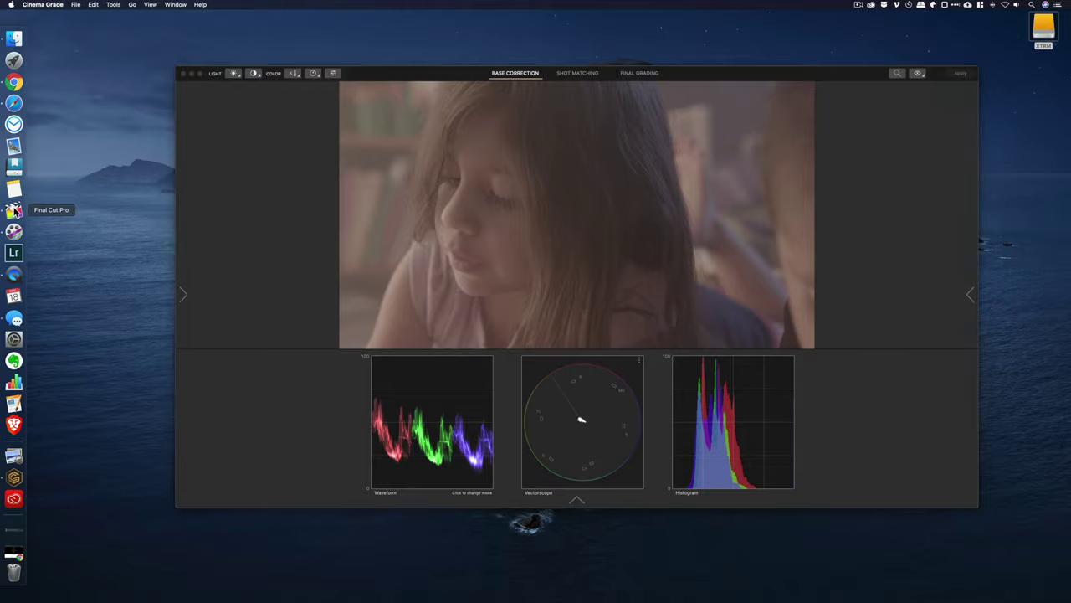
{"action": "left_click", "coordinate": [15, 209]}
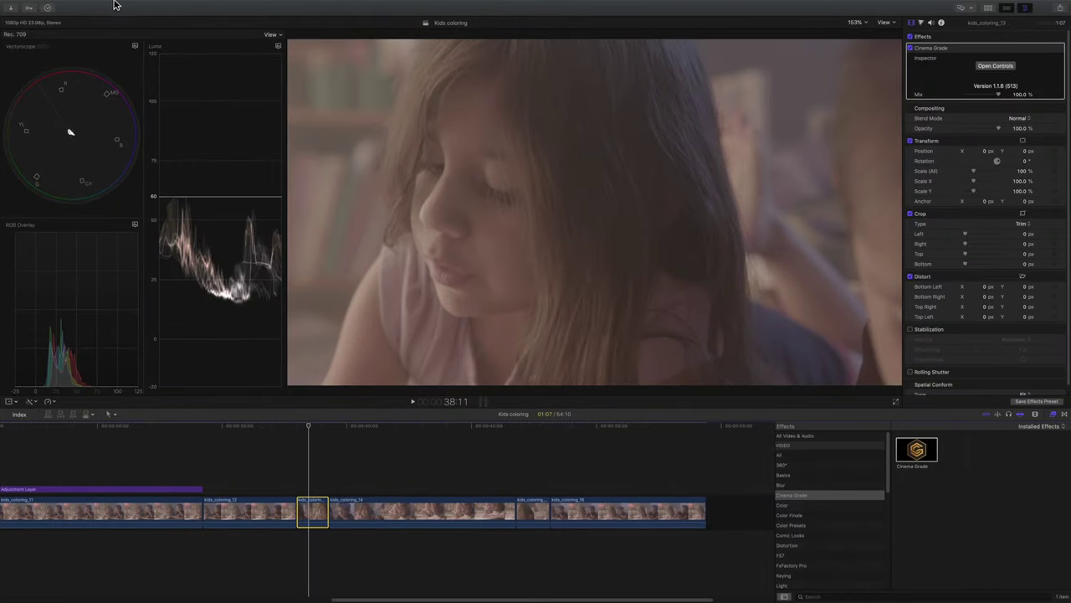
{"action": "mouse_move", "coordinate": [116, 5]}
{"action": "left_click", "coordinate": [22, 17]}
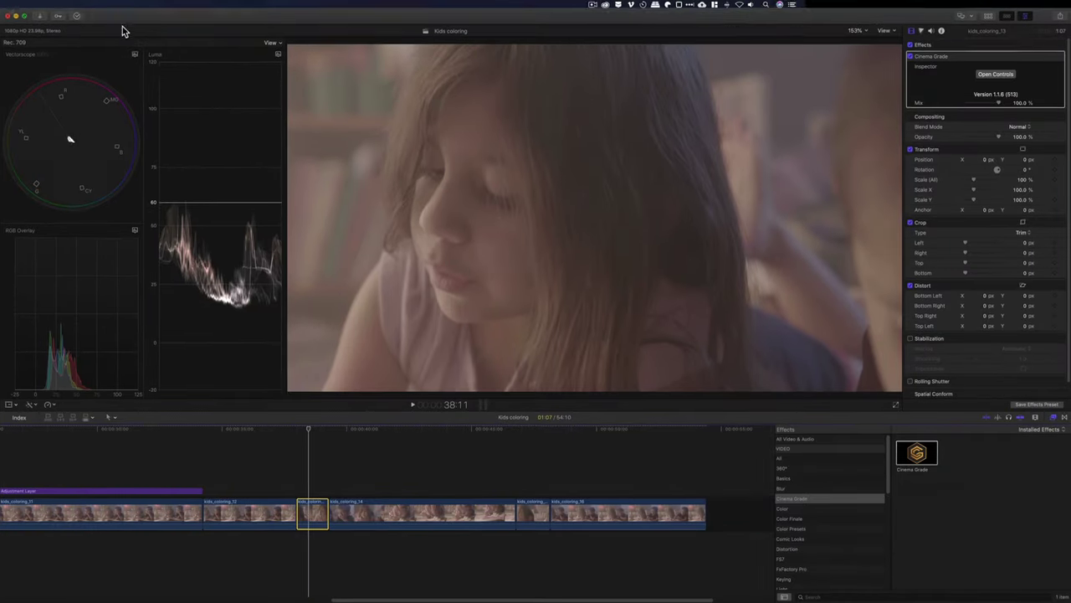
{"action": "left_click", "coordinate": [994, 76]}
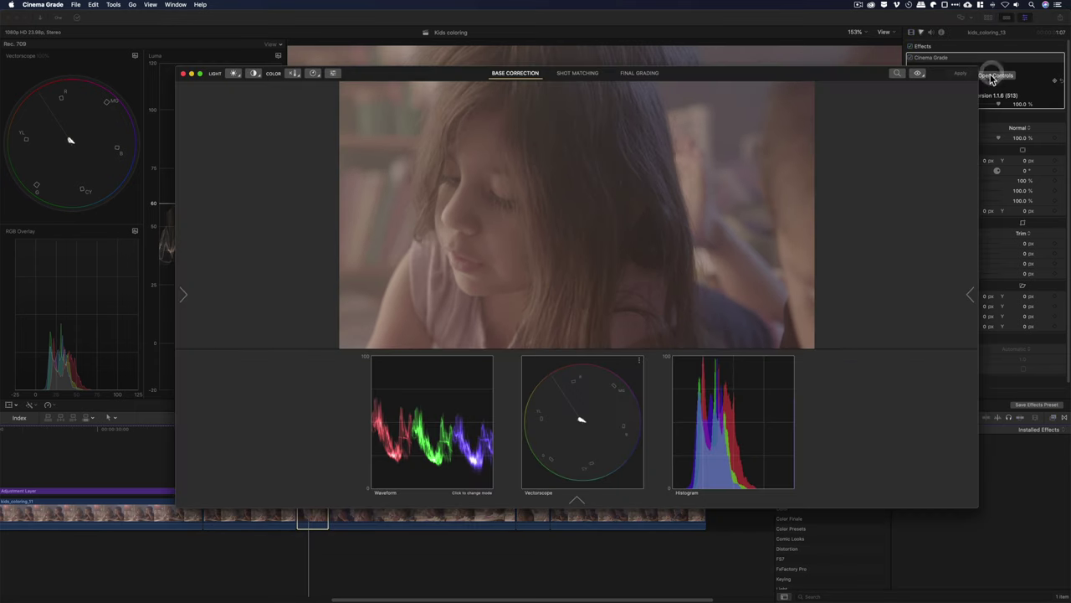
{"action": "left_click_drag", "start_coordinate": [709, 80], "coordinate": [749, 188]}
{"action": "left_click_drag", "start_coordinate": [852, 177], "coordinate": [767, 74]}
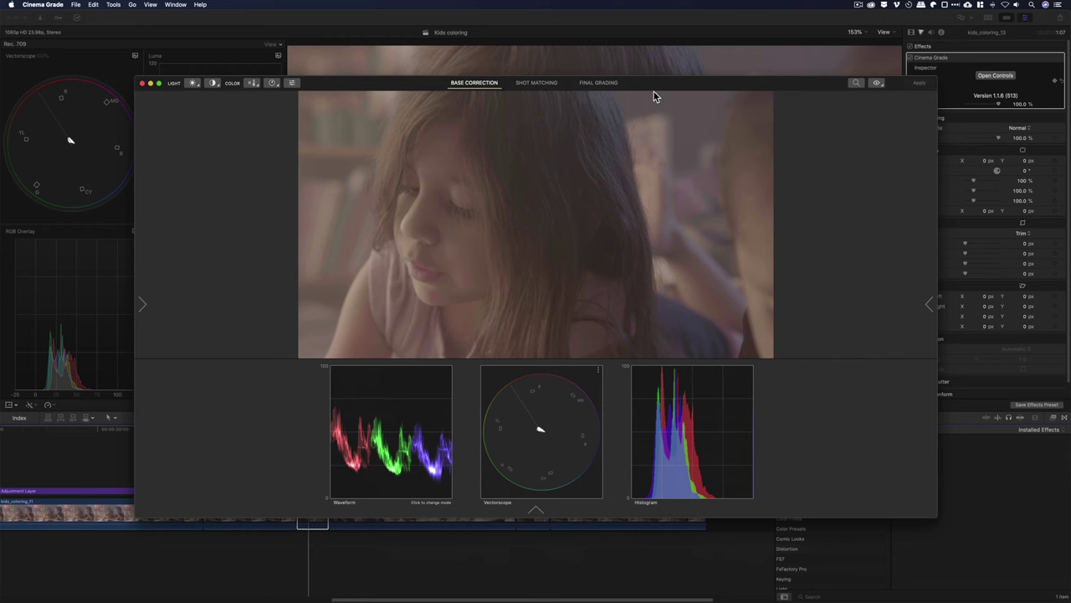
{"action": "left_click_drag", "start_coordinate": [663, 87], "coordinate": [654, 72]}
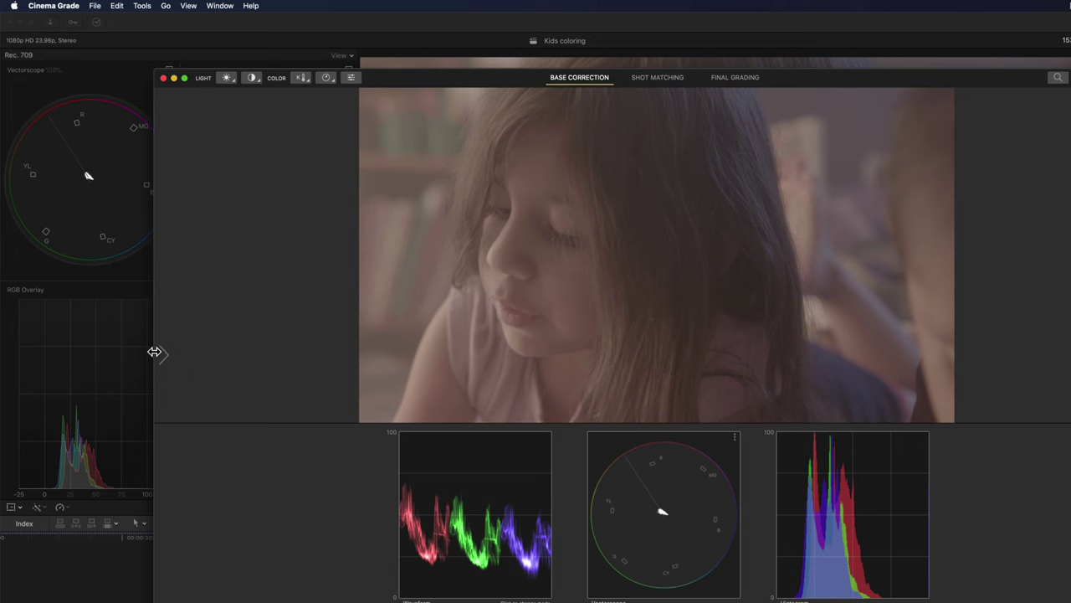
In the left Color panel, choose Camera SLog3 and Display UHD Video (Rec.2020).
{"action": "left_click", "coordinate": [127, 282]}
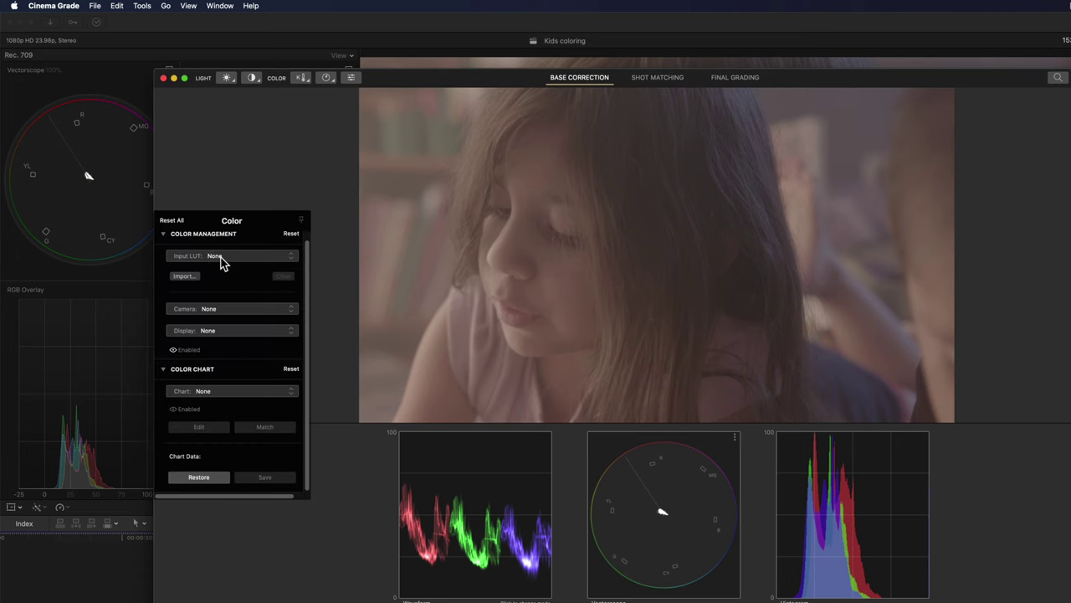
{"action": "left_click", "coordinate": [223, 309]}
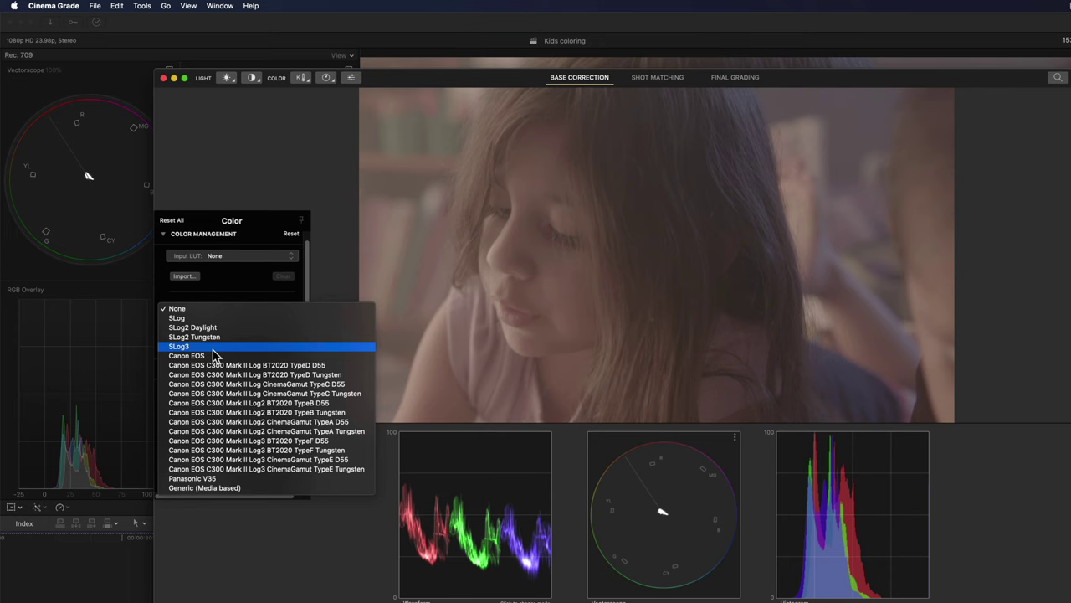
{"action": "left_click", "coordinate": [213, 350]}
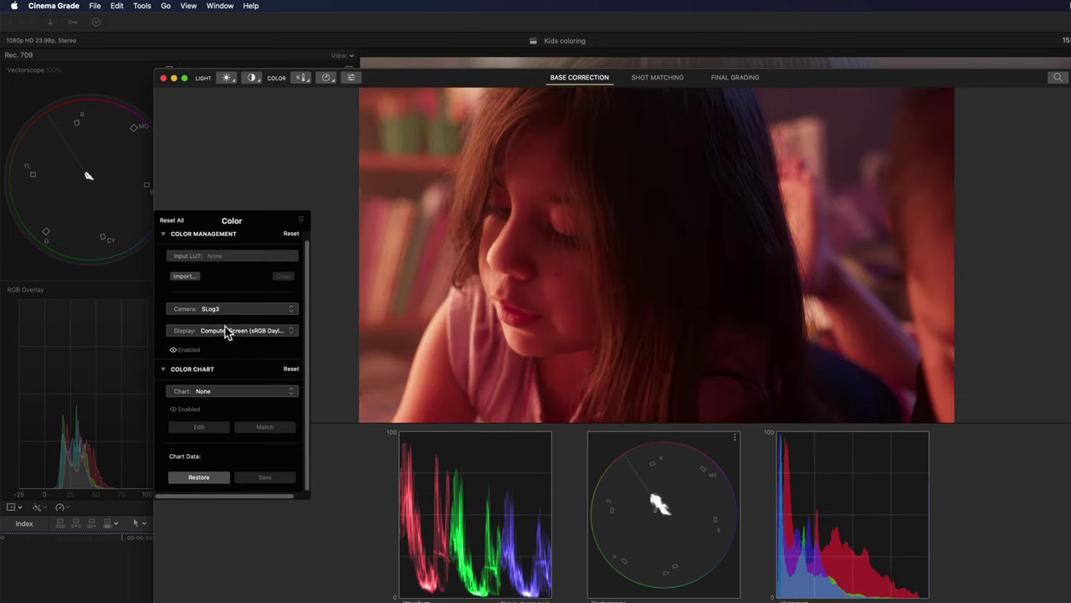
{"action": "left_click", "coordinate": [247, 332]}
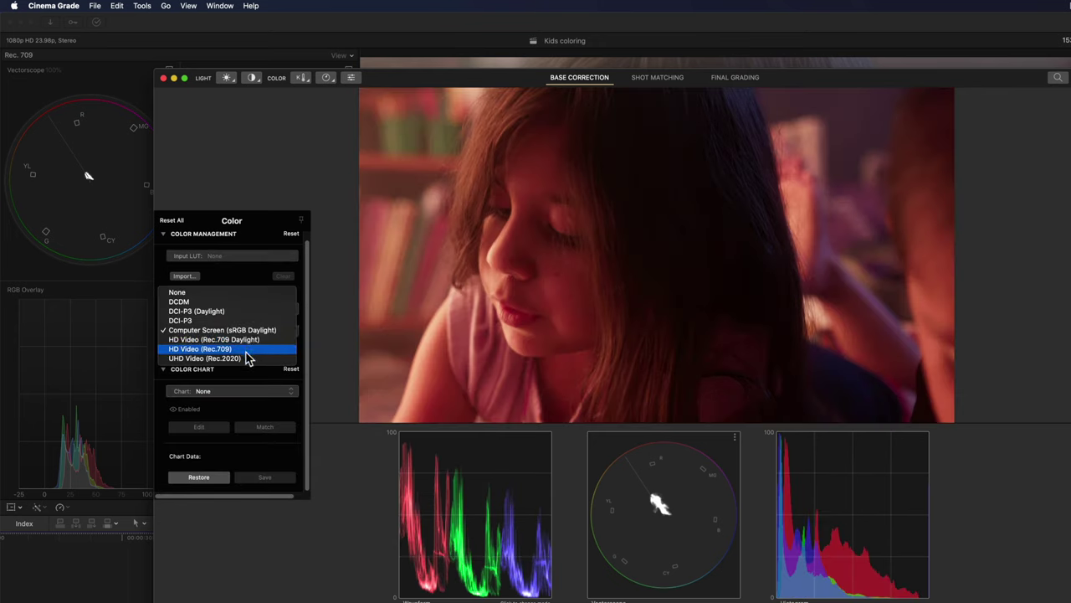
{"action": "left_click", "coordinate": [249, 355]}
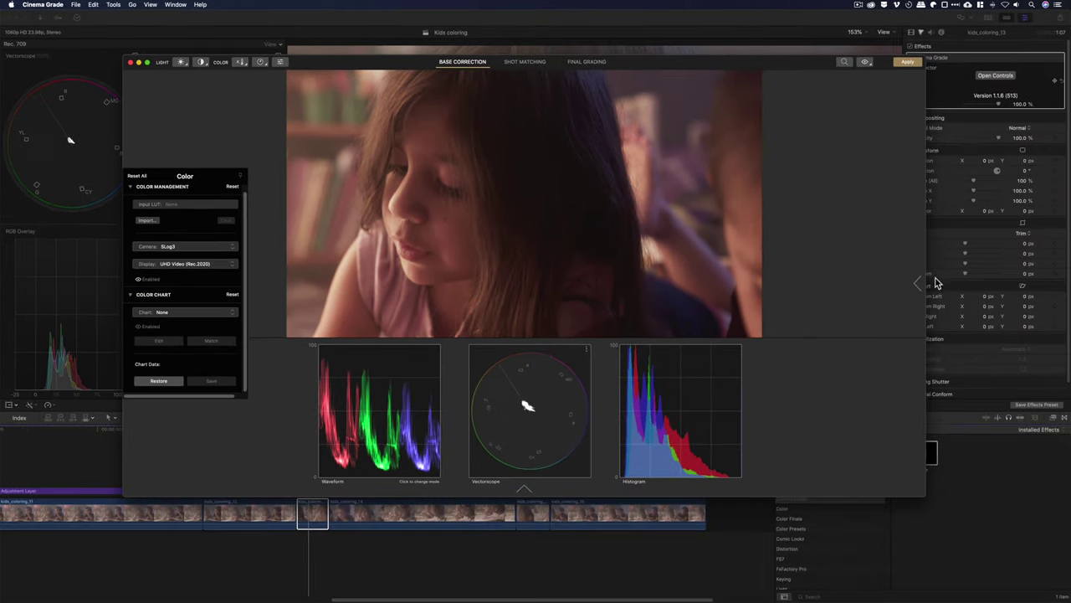
{"action": "mouse_move", "coordinate": [929, 285]}
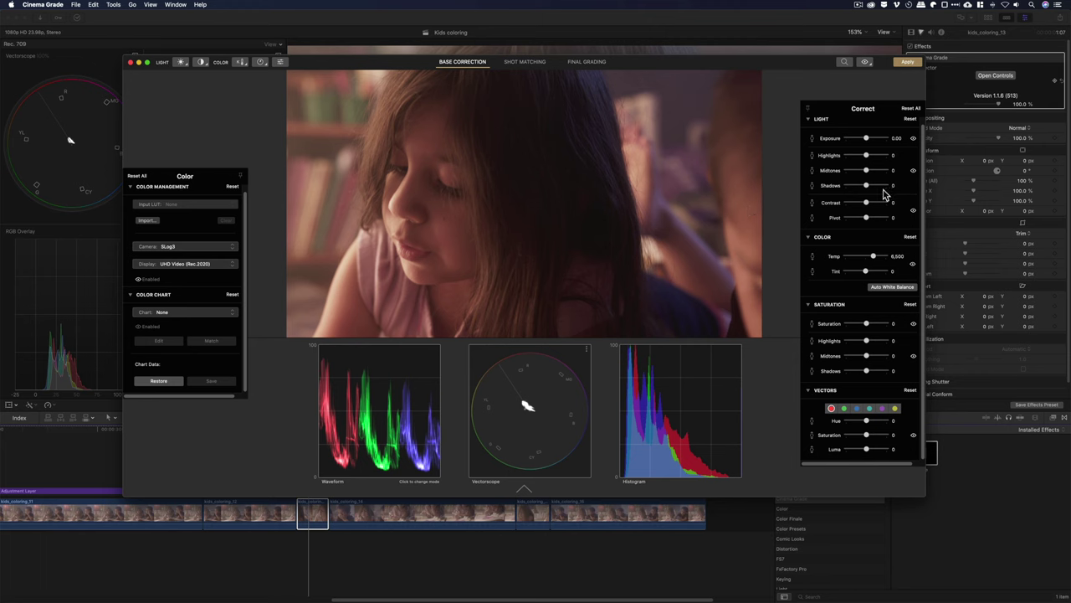
Raise the base correction's Contrast slider to 13 in the Correct panel.
{"action": "left_click_drag", "start_coordinate": [870, 204], "coordinate": [866, 188]}
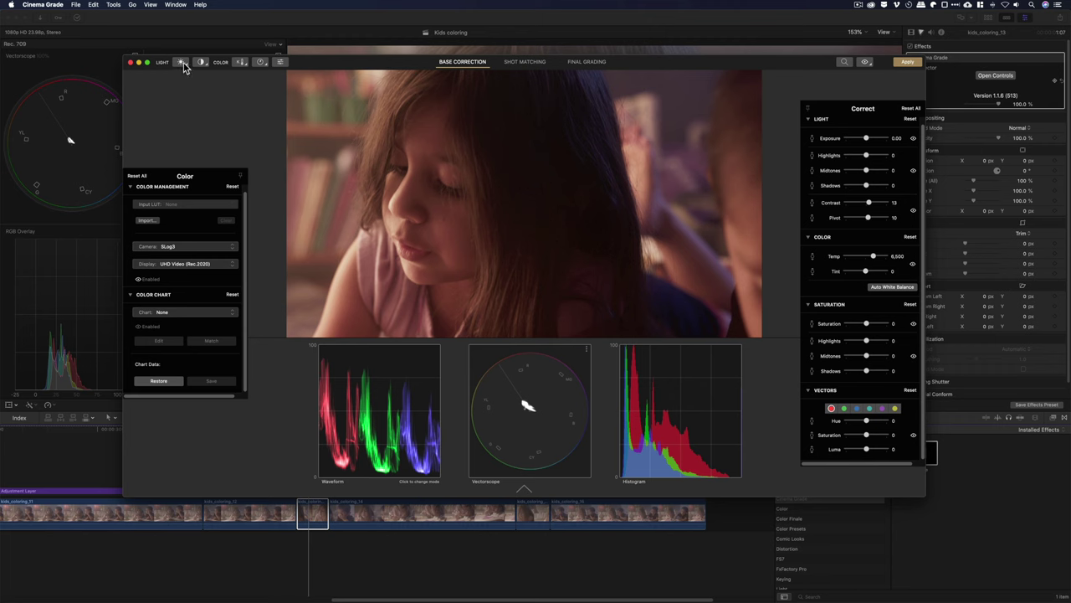
Darken the close-up's exposure to -1.33 and adjust its colour temperature on the image.
{"action": "left_click", "coordinate": [183, 65]}
{"action": "mouse_move", "coordinate": [340, 109]}
{"action": "left_mouse_down"}
{"action": "mouse_move", "coordinate": [340, 142]}
{"action": "mouse_move", "coordinate": [340, 118]}
{"action": "mouse_move", "coordinate": [359, 139]}
{"action": "mouse_move", "coordinate": [354, 115]}
{"action": "left_mouse_up"}
{"action": "left_click", "coordinate": [201, 64]}
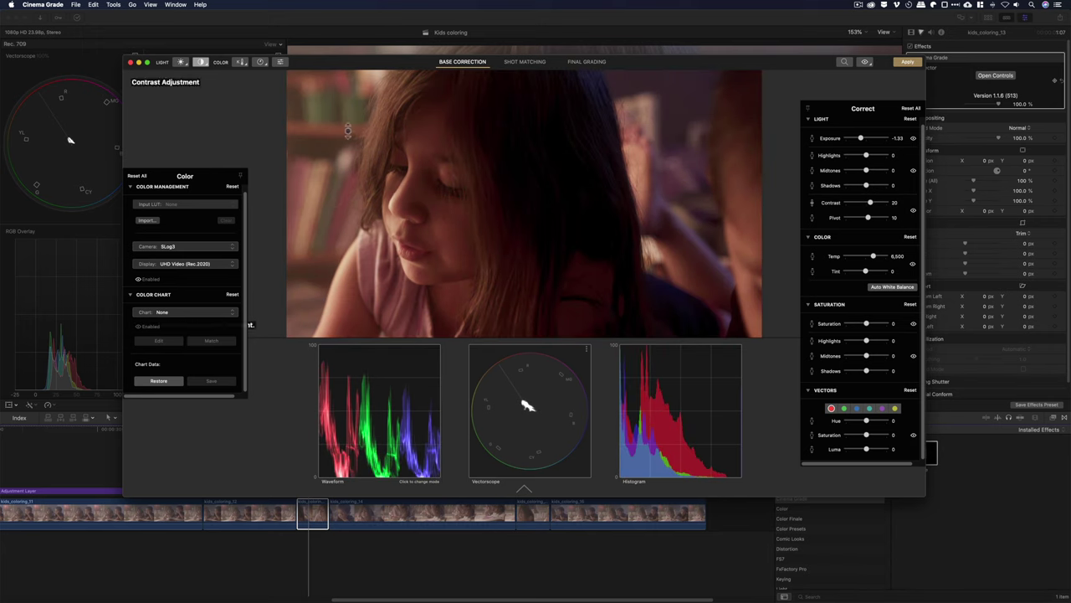
{"action": "left_click", "coordinate": [241, 63]}
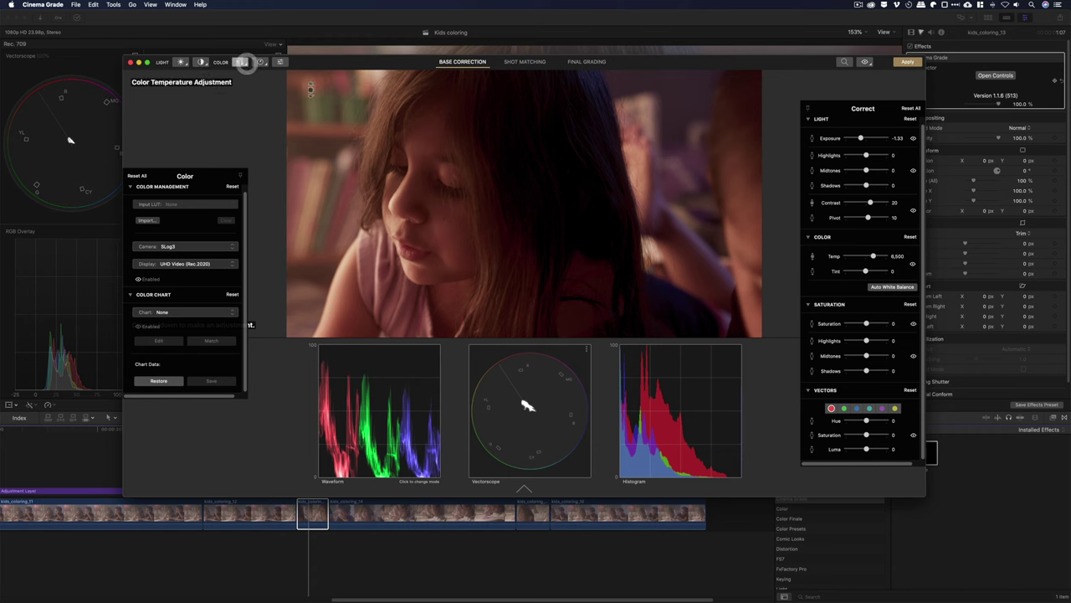
{"action": "left_click_drag", "start_coordinate": [351, 110], "coordinate": [351, 116]}
{"action": "mouse_move", "coordinate": [347, 109]}
{"action": "left_mouse_down"}
{"action": "mouse_move", "coordinate": [344, 134]}
{"action": "mouse_move", "coordinate": [340, 111]}
{"action": "left_mouse_up"}
Drag on the image to raise the base correction's contrast to 9.
{"action": "key", "text": "c"}
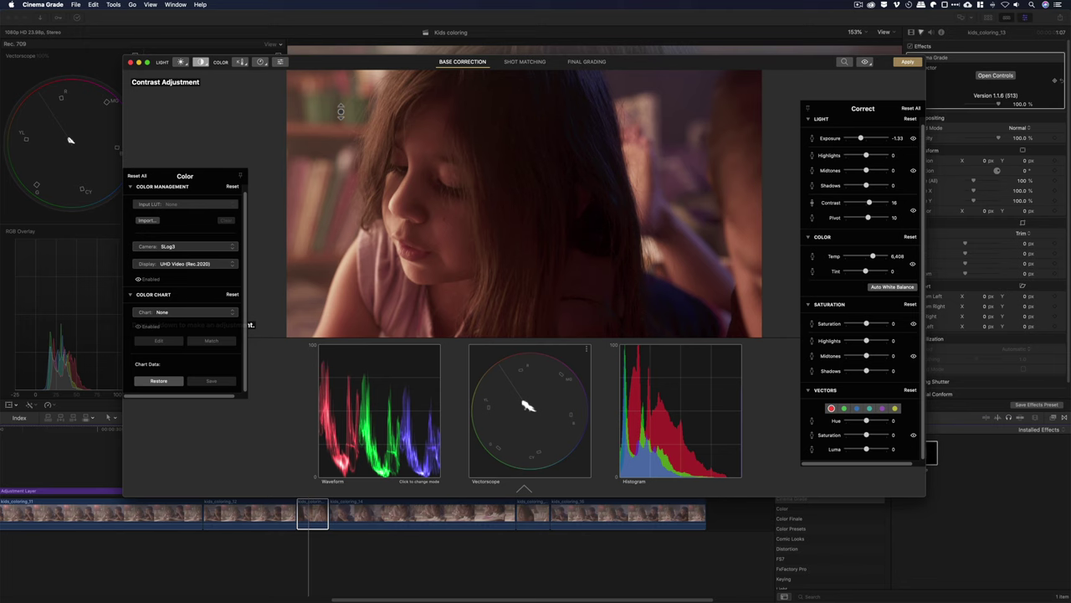
{"action": "left_click_drag", "start_coordinate": [341, 112], "coordinate": [340, 108]}
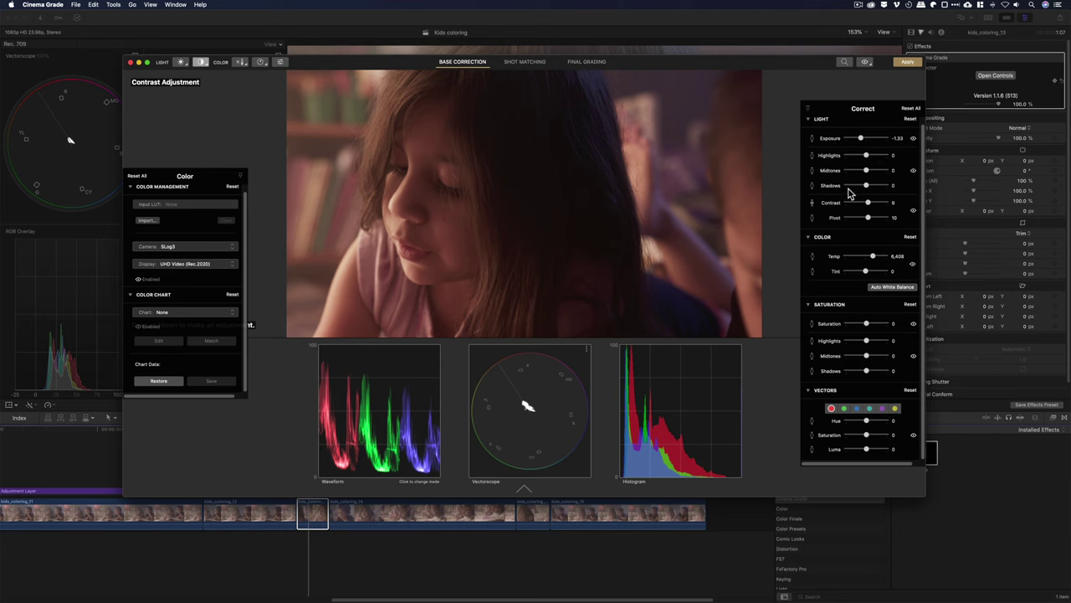
{"action": "left_click_drag", "start_coordinate": [372, 124], "coordinate": [370, 120]}
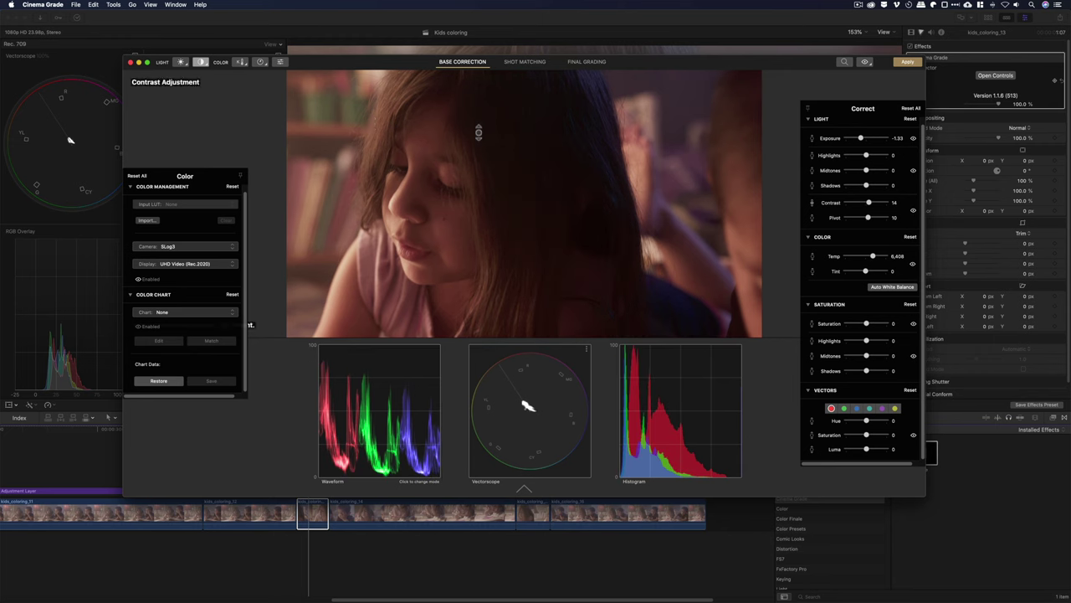
{"action": "left_click_drag", "start_coordinate": [494, 133], "coordinate": [494, 133]}
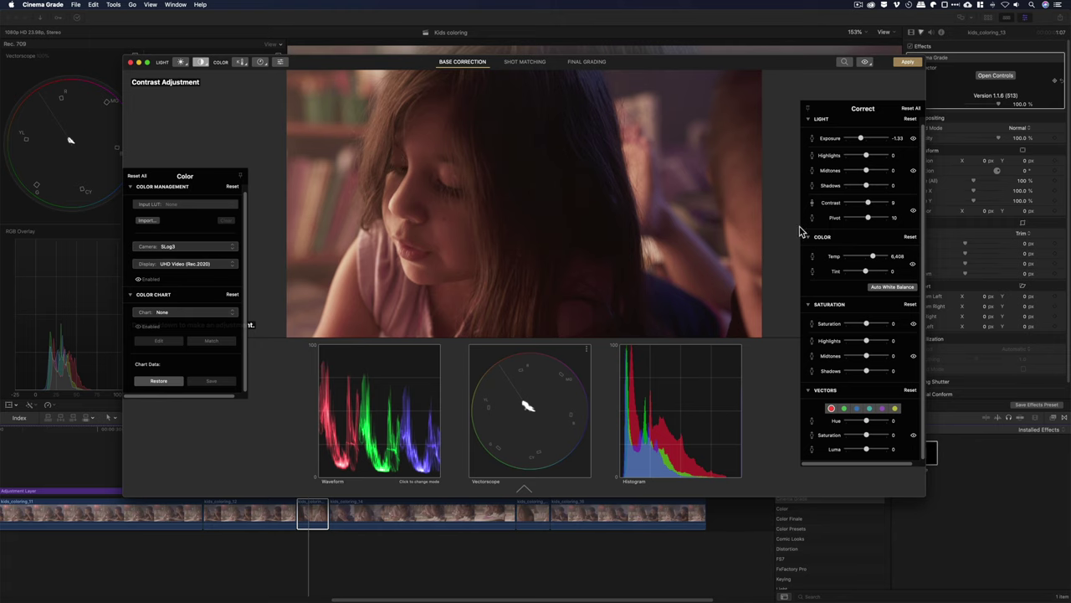
Close Cinema Grade and apply the unsaved grade changes.
{"action": "left_click", "coordinate": [526, 62]}
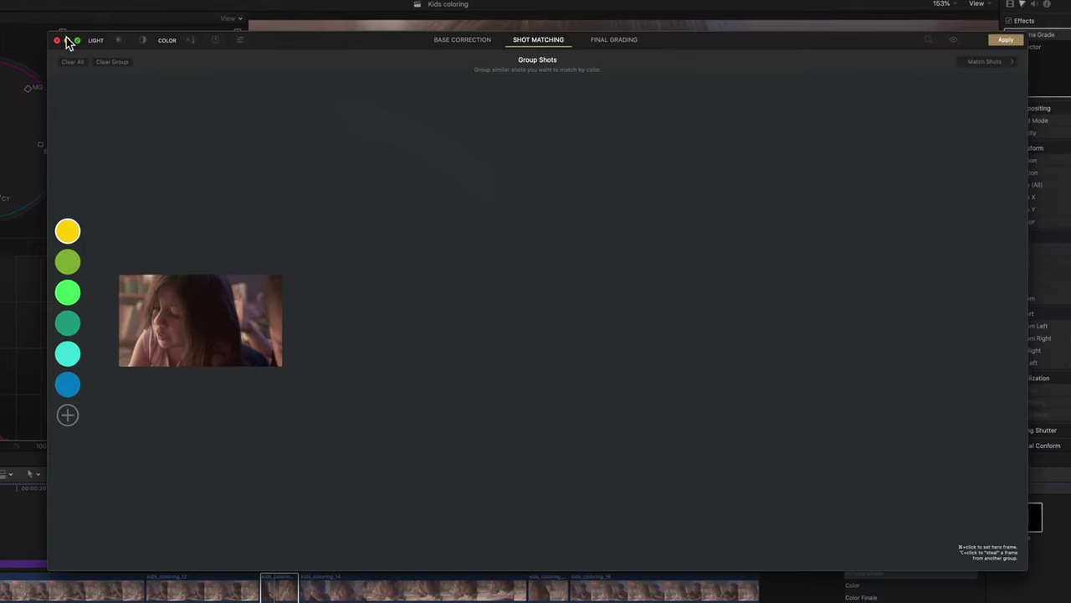
{"action": "left_click", "coordinate": [33, 33]}
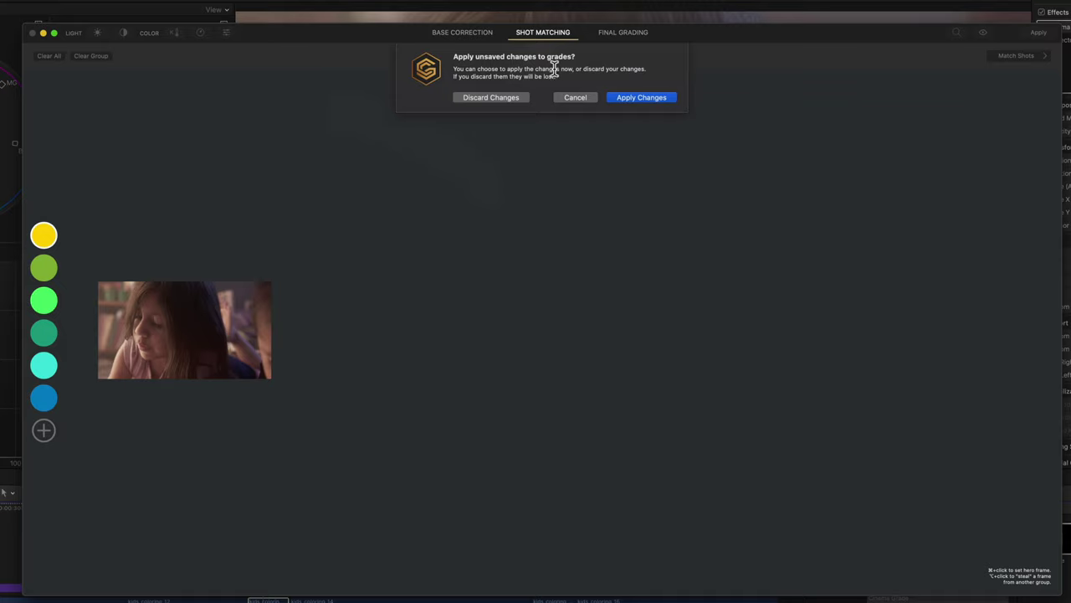
{"action": "left_click", "coordinate": [657, 97]}
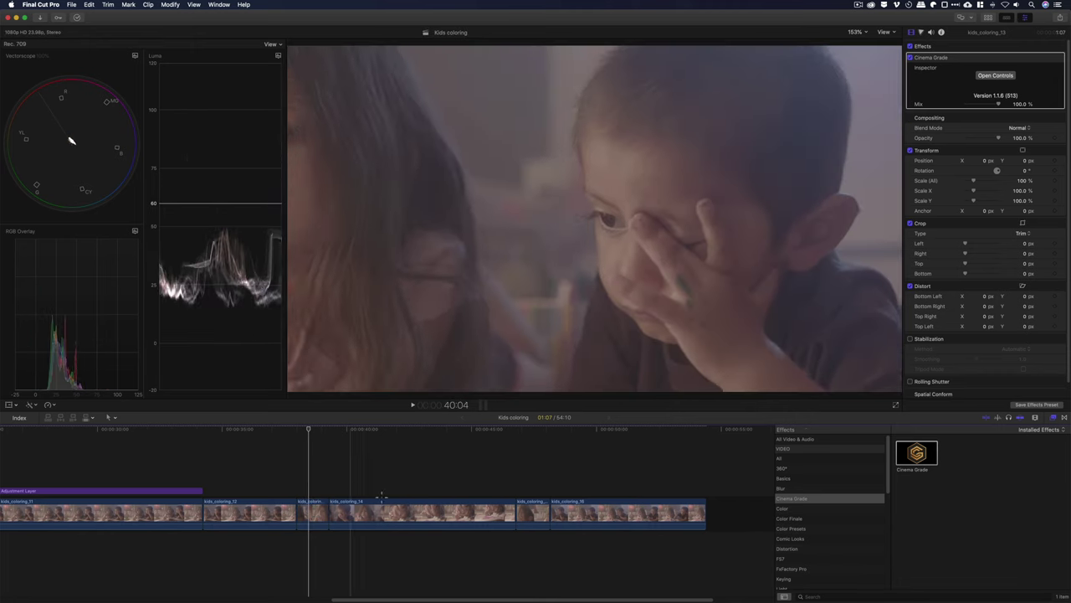
Paste the Cinema Grade effect onto clips kids_coloring_14–16 and reopen its controls.
{"action": "left_click_drag", "start_coordinate": [349, 477], "coordinate": [646, 520]}
{"action": "key", "text": "super+shift+v"}
{"action": "left_click", "coordinate": [604, 310]}
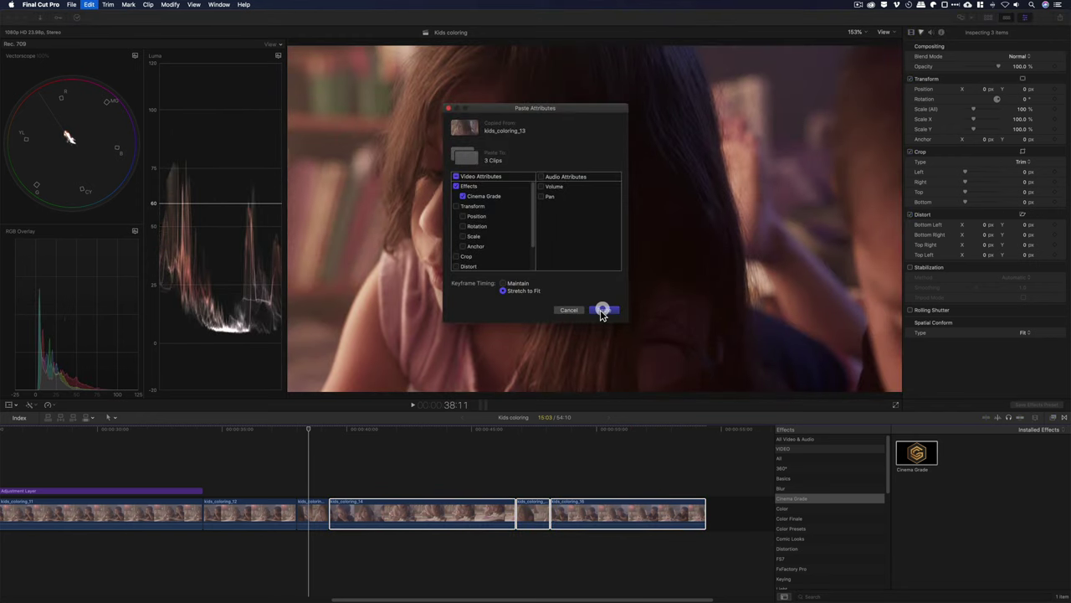
{"action": "left_click", "coordinate": [995, 76]}
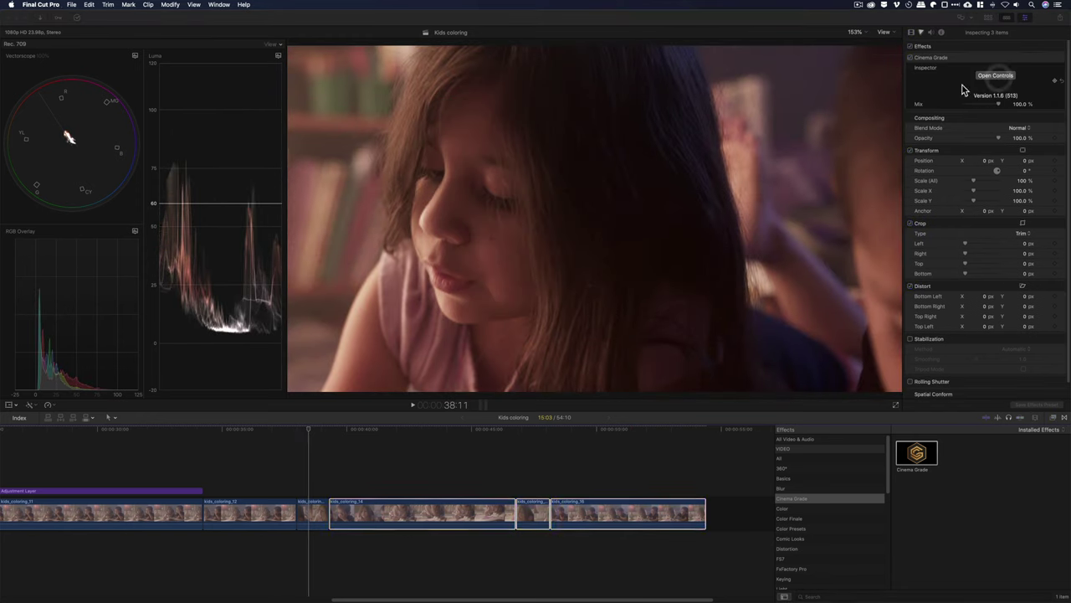
Enlarge the window and put shots 1–2 in the yellow group, shot 1 as hero.
{"action": "left_click", "coordinate": [519, 61]}
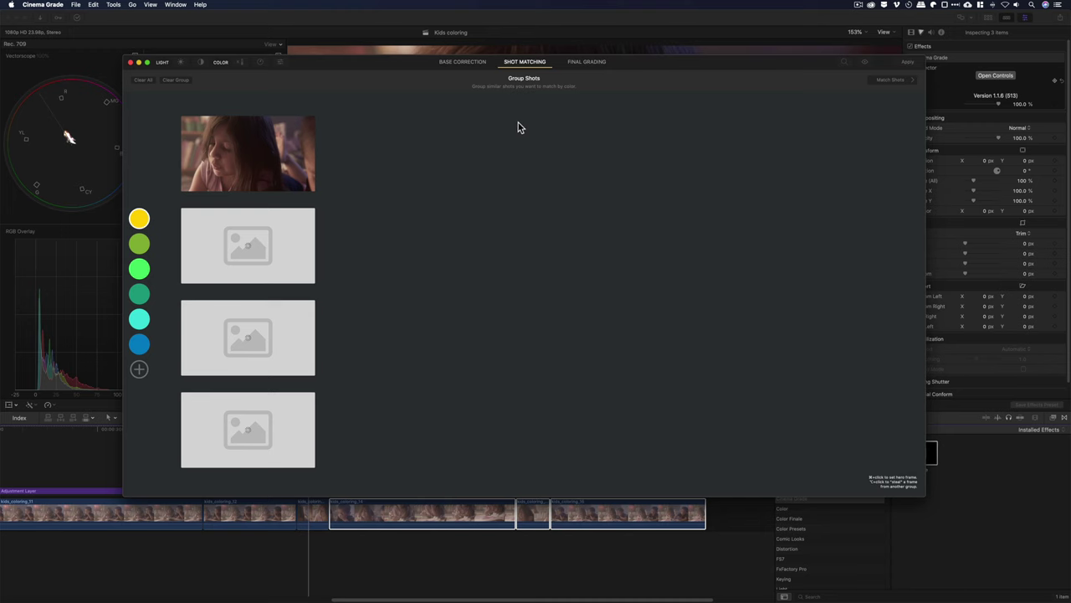
{"action": "left_click_drag", "start_coordinate": [125, 494], "coordinate": [74, 544]}
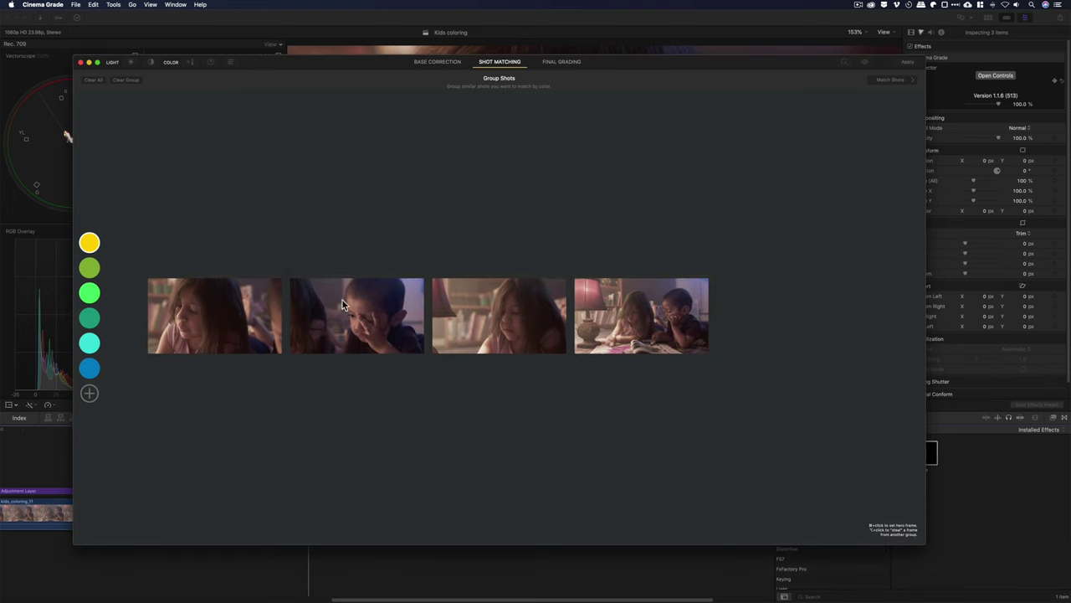
{"action": "left_click", "coordinate": [245, 314]}
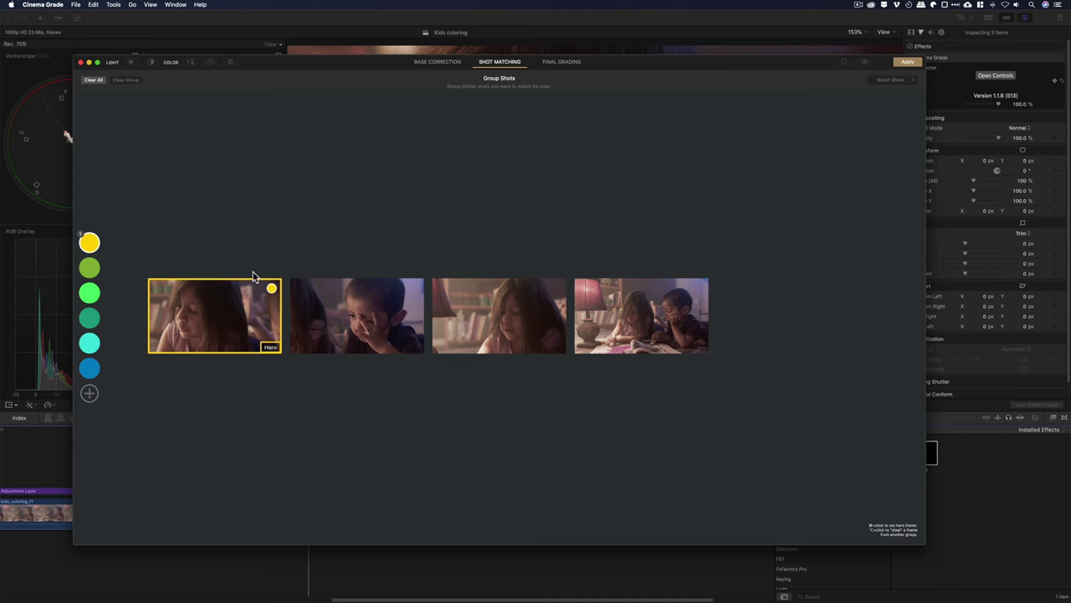
{"action": "left_click", "coordinate": [359, 304]}
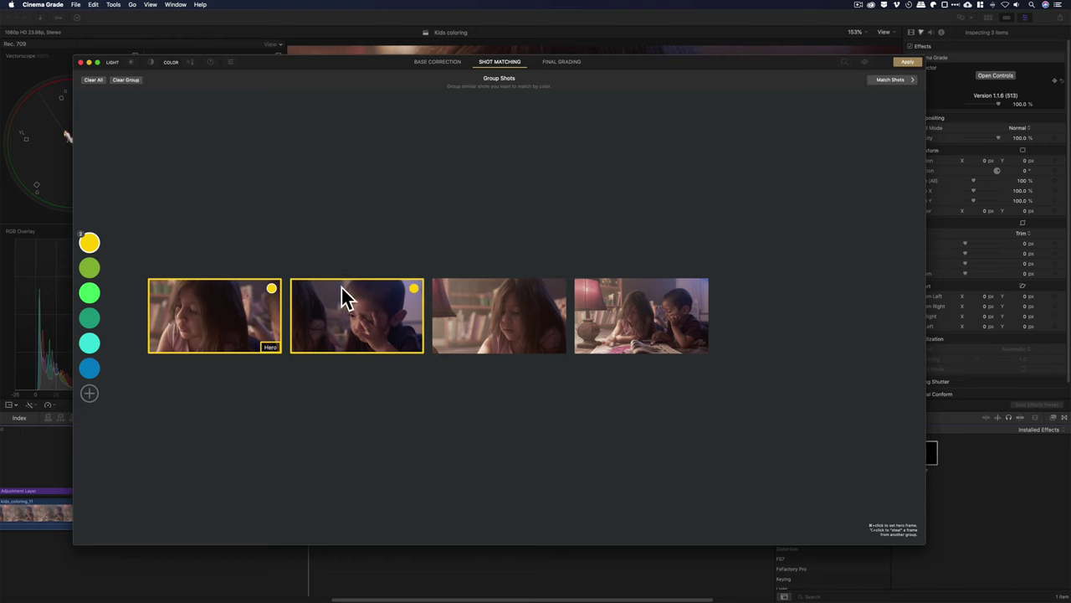
Put shots 3–4 in a green group, with shot 3 as hero.
{"action": "left_click", "coordinate": [94, 269]}
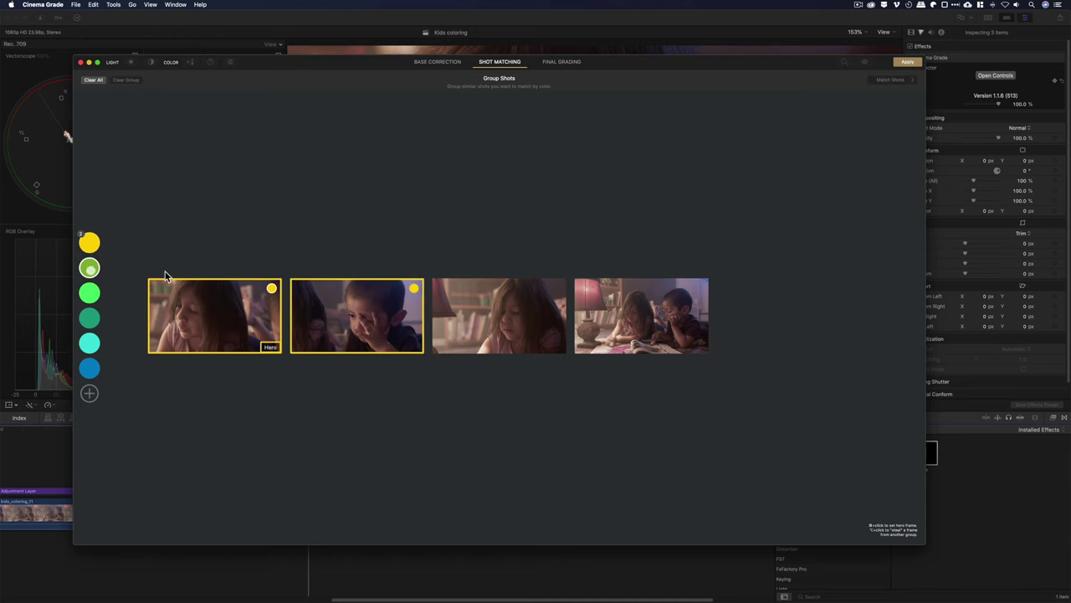
{"action": "left_click", "coordinate": [521, 314]}
{"action": "left_click", "coordinate": [647, 306]}
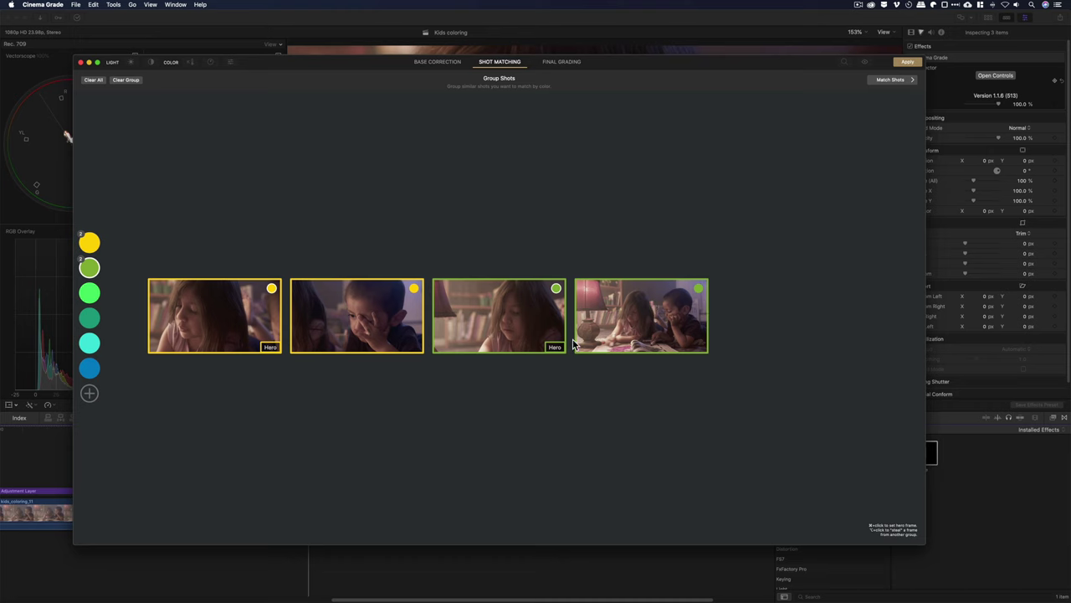
Turn on Match Shots for the groups, then move to the Final Grading stage.
{"action": "left_click", "coordinate": [887, 80]}
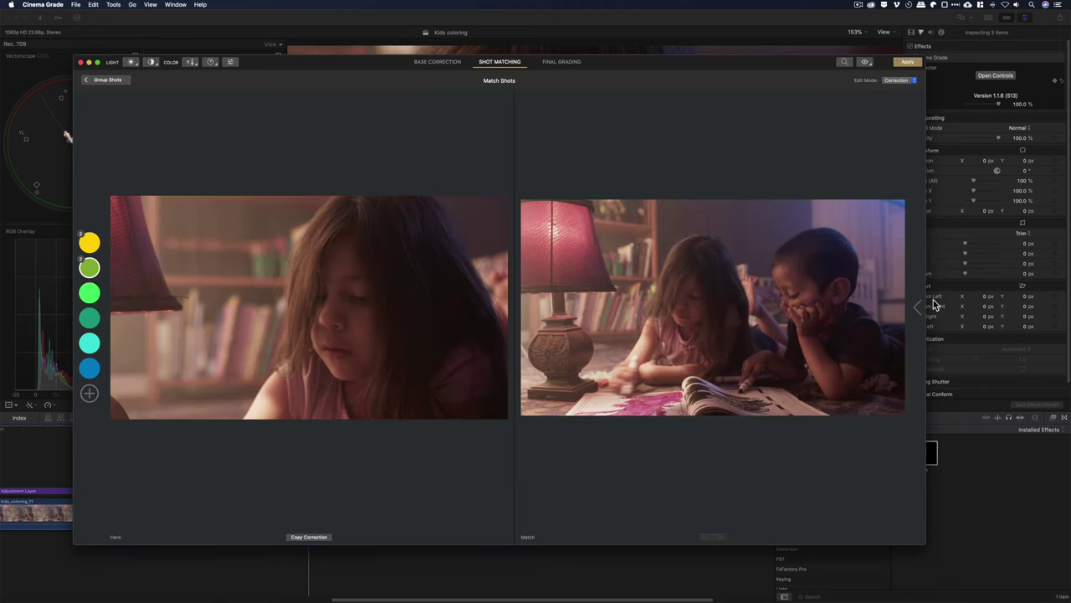
{"action": "left_click", "coordinate": [919, 309]}
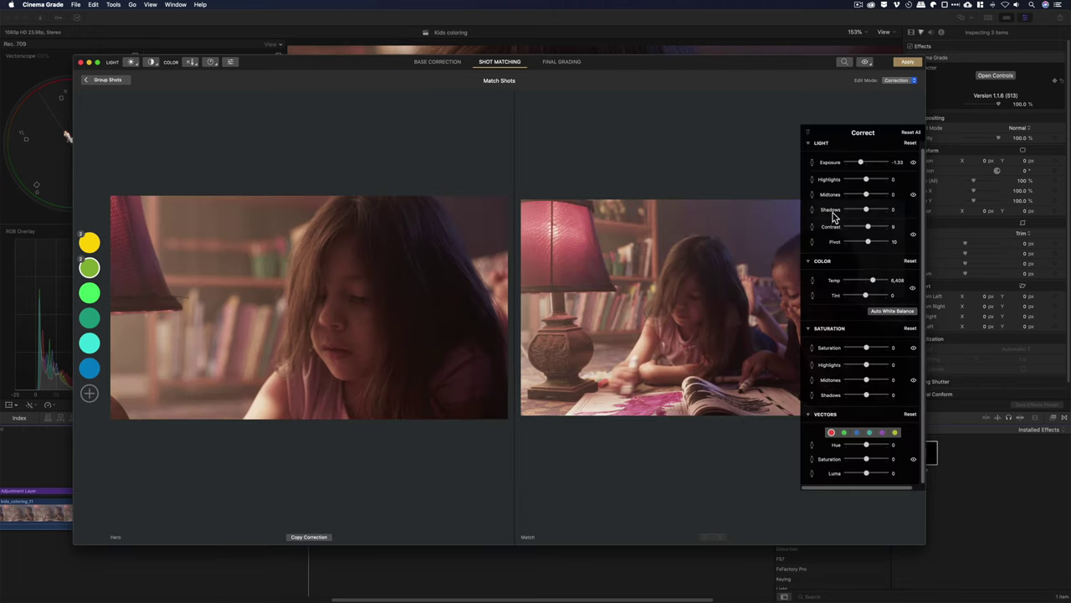
{"action": "left_click", "coordinate": [108, 80]}
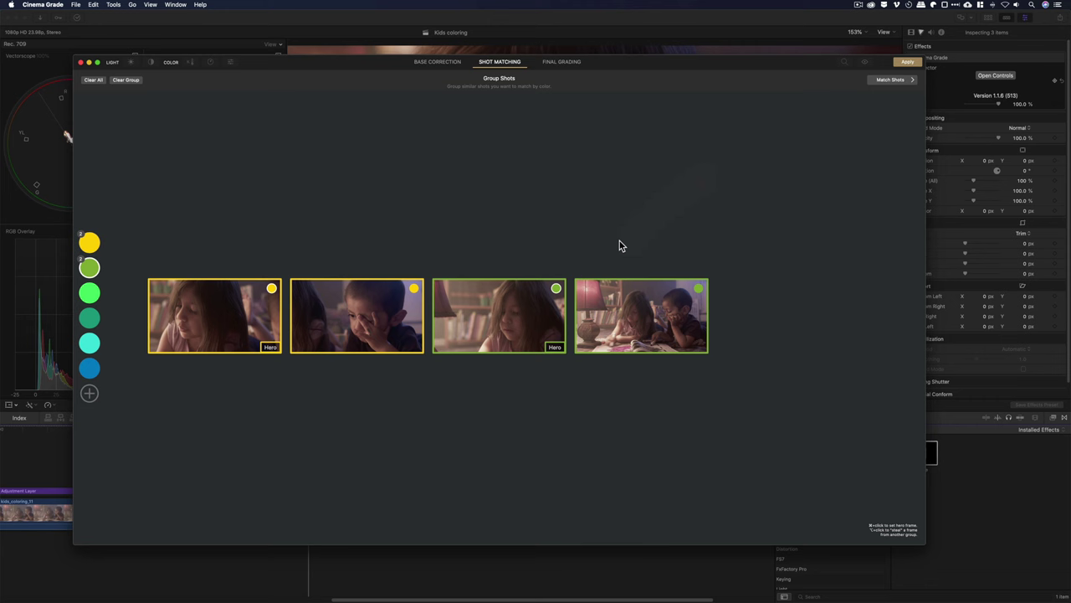
{"action": "left_click", "coordinate": [572, 65]}
Apply and accept the Grit LUT for the green group's shots.
{"action": "left_click", "coordinate": [83, 309]}
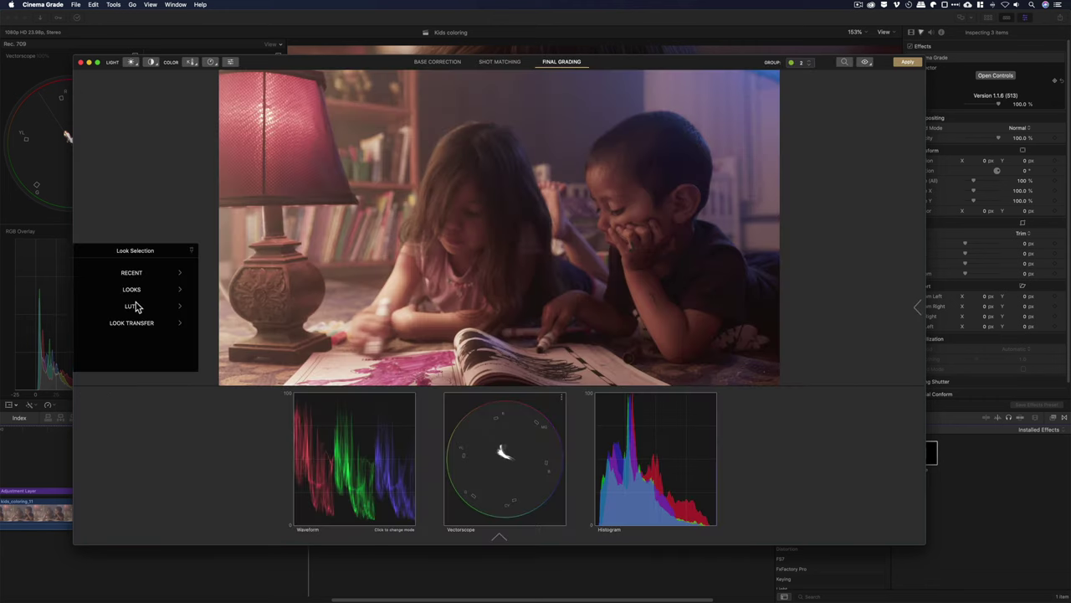
{"action": "left_click", "coordinate": [140, 307]}
{"action": "scroll", "coordinate": [824, 302], "scroll_direction": "down", "scroll_amount": 3}
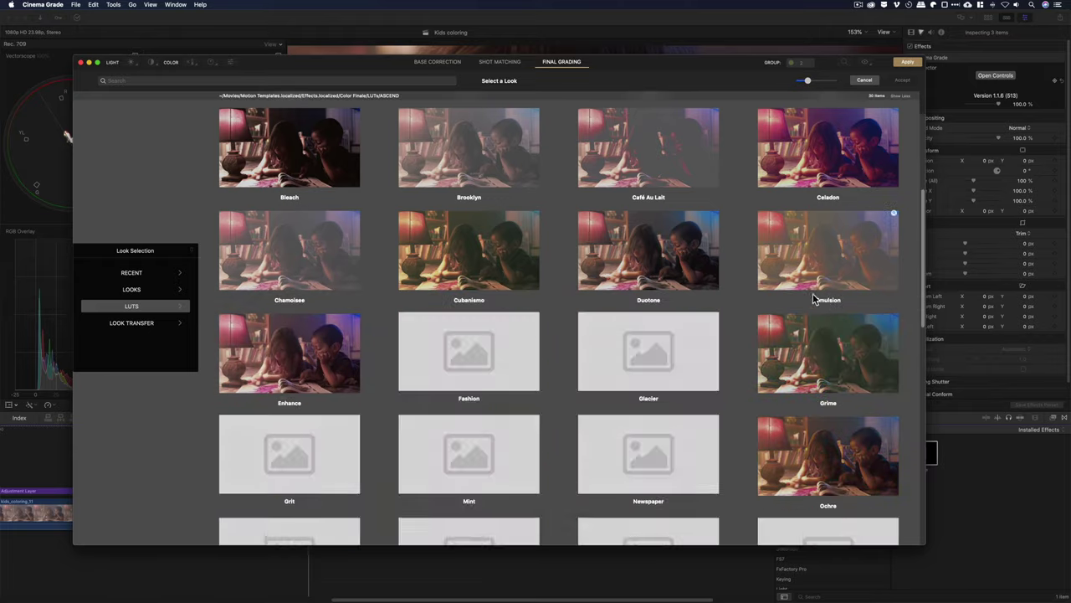
{"action": "scroll", "coordinate": [809, 354], "scroll_direction": "down", "scroll_amount": 10}
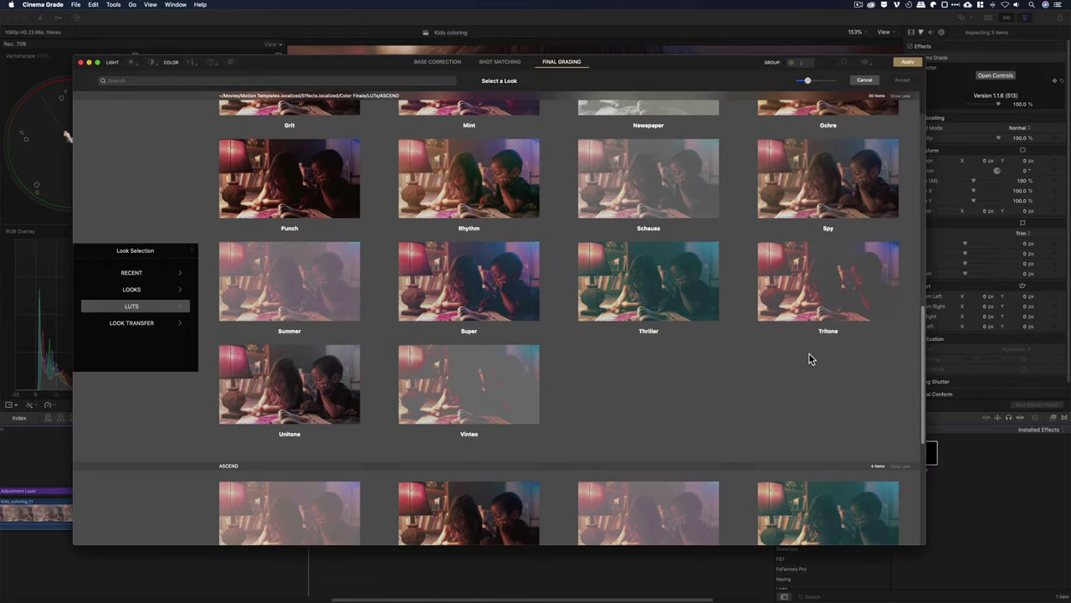
{"action": "scroll", "coordinate": [808, 365], "scroll_direction": "up", "scroll_amount": 8}
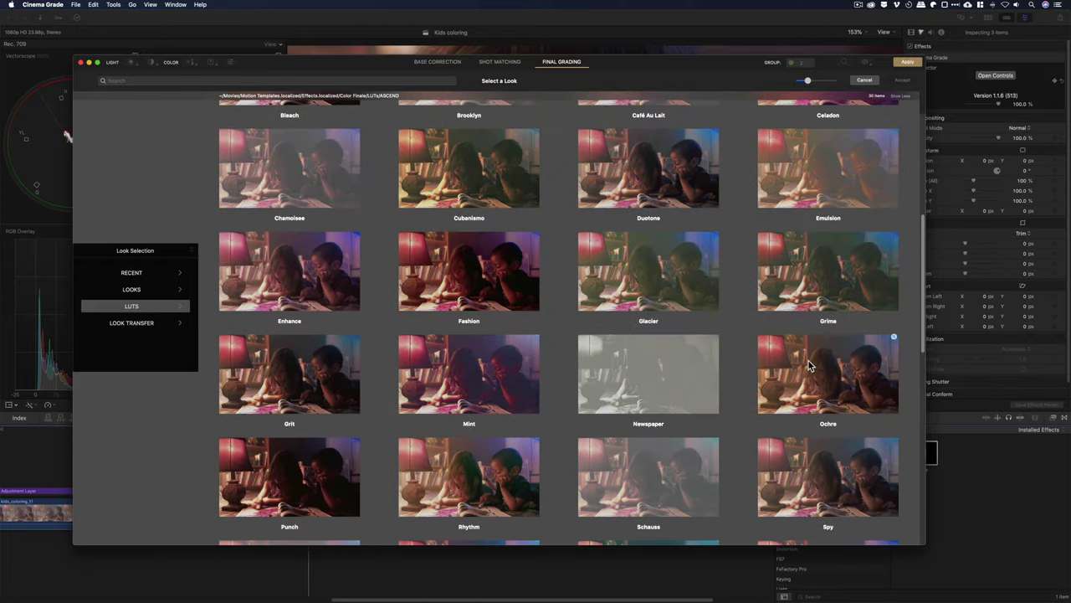
{"action": "scroll", "coordinate": [801, 370], "scroll_direction": "down", "scroll_amount": 4}
{"action": "scroll", "coordinate": [656, 410], "scroll_direction": "down", "scroll_amount": 5}
{"action": "left_click", "coordinate": [472, 356]}
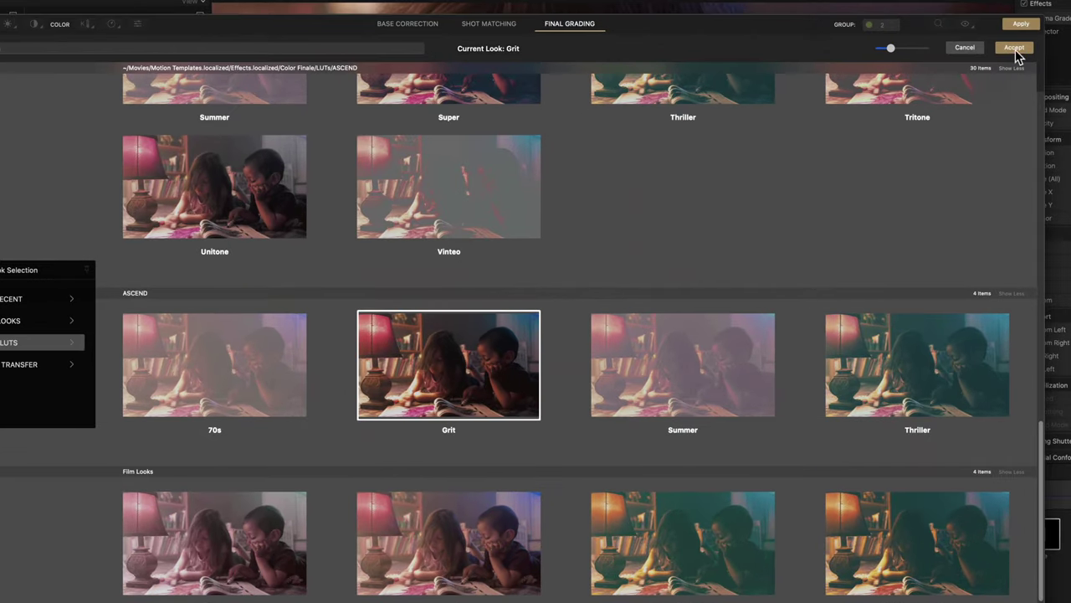
{"action": "left_click", "coordinate": [902, 80]}
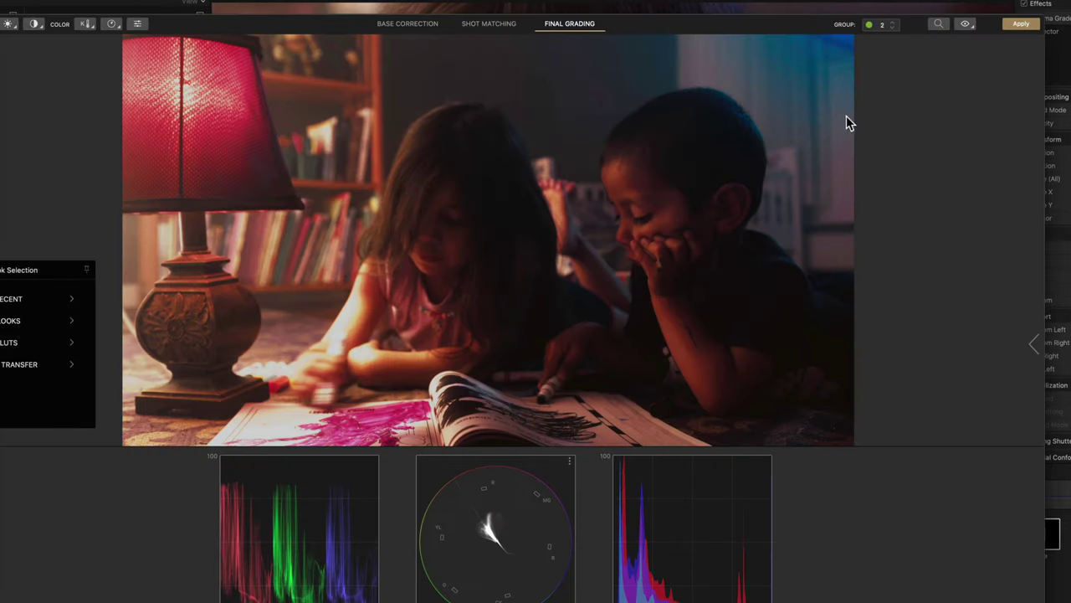
Switch to group 1 and choose the B+W LUT for it.
{"action": "left_click", "coordinate": [891, 25]}
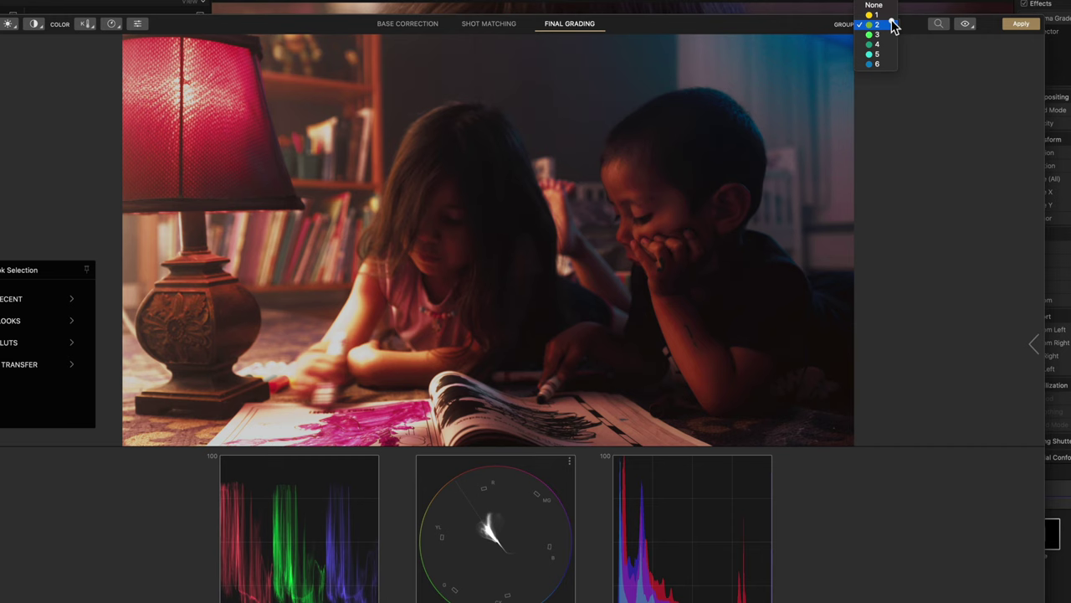
{"action": "left_click", "coordinate": [875, 9]}
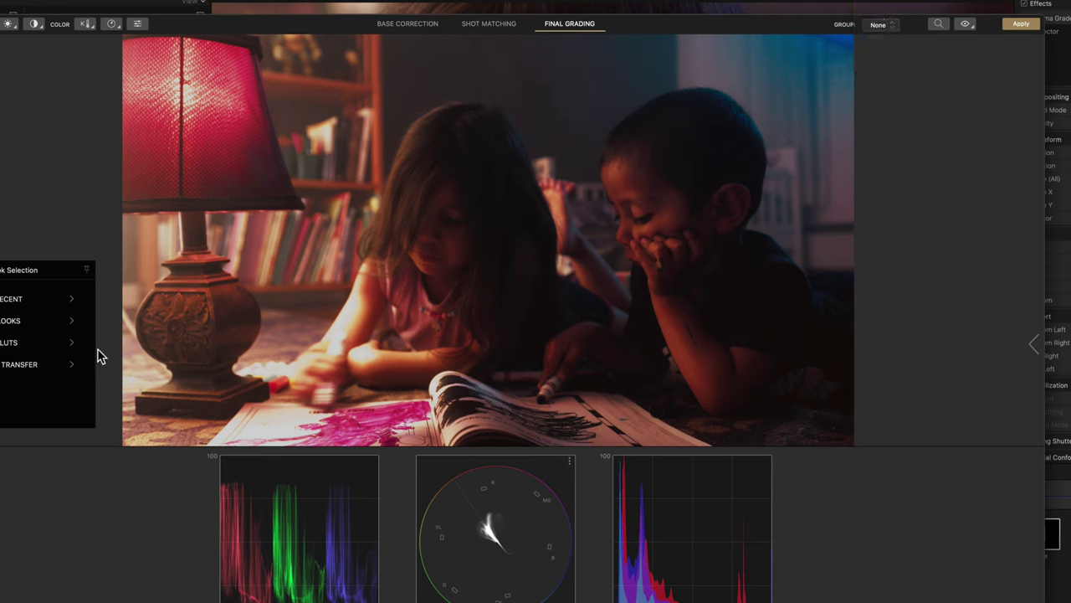
{"action": "left_click", "coordinate": [890, 25]}
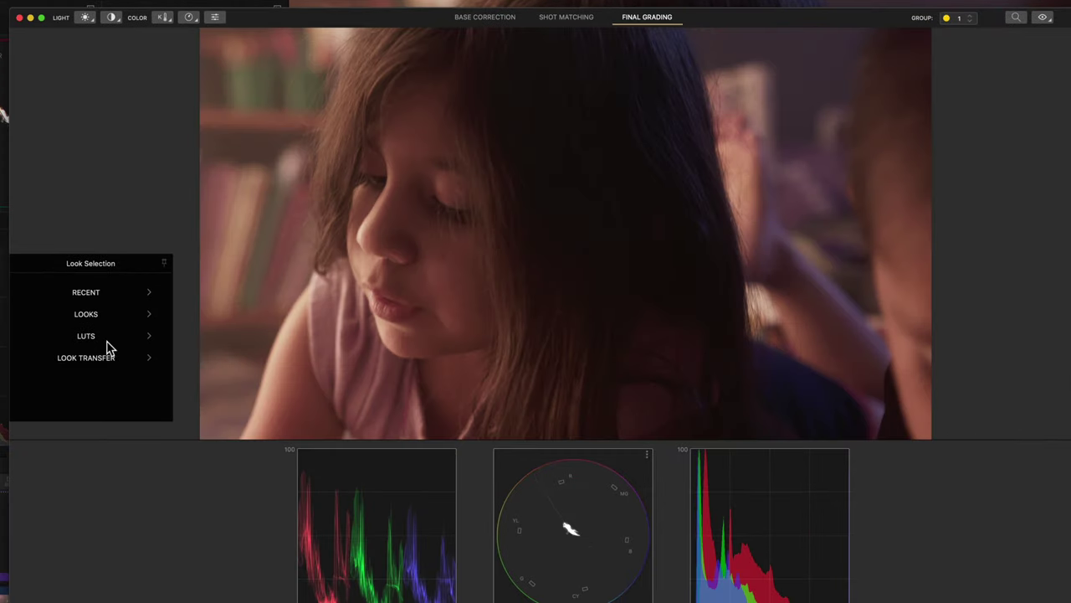
{"action": "left_click", "coordinate": [92, 336]}
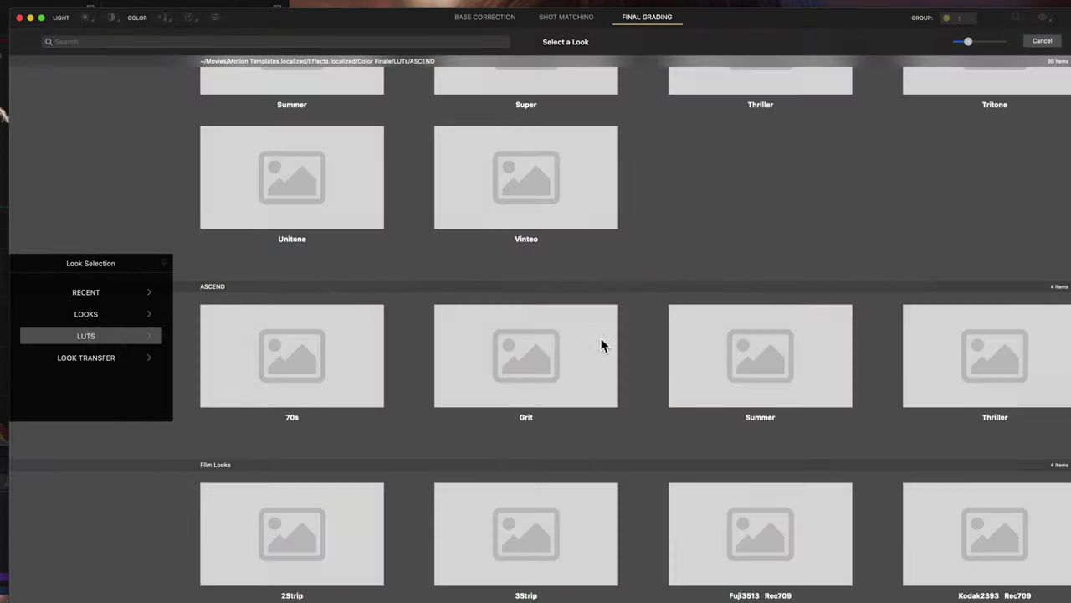
{"action": "scroll", "coordinate": [565, 485], "scroll_direction": "up", "scroll_amount": 15}
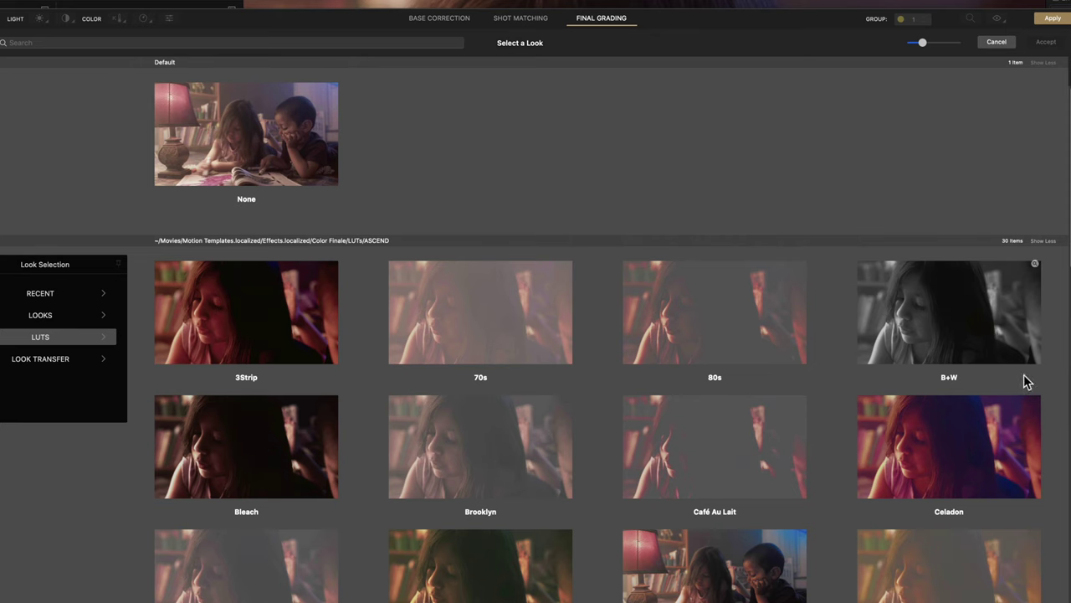
{"action": "left_click", "coordinate": [1022, 360]}
Accept the B+W look and switch the GROUP selector to group 2.
{"action": "left_click", "coordinate": [1047, 42]}
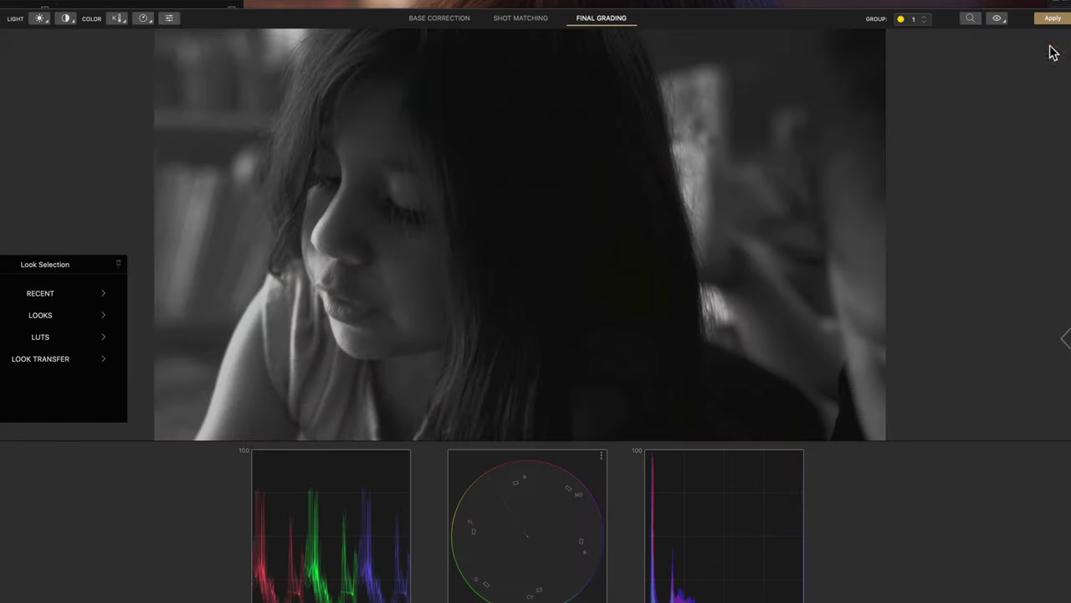
{"action": "left_click", "coordinate": [903, 20]}
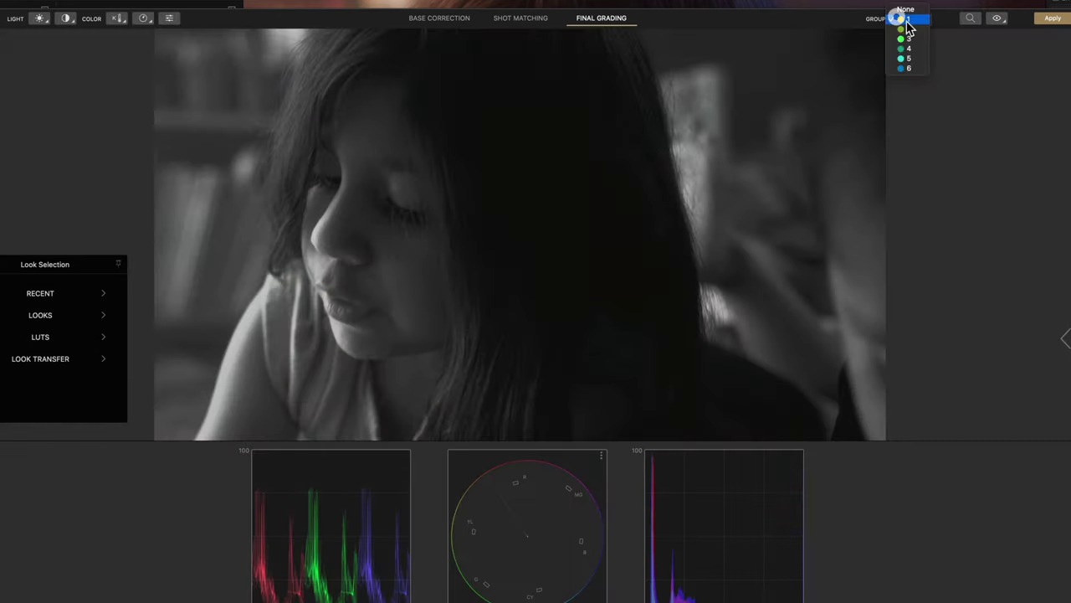
{"action": "left_click", "coordinate": [910, 29]}
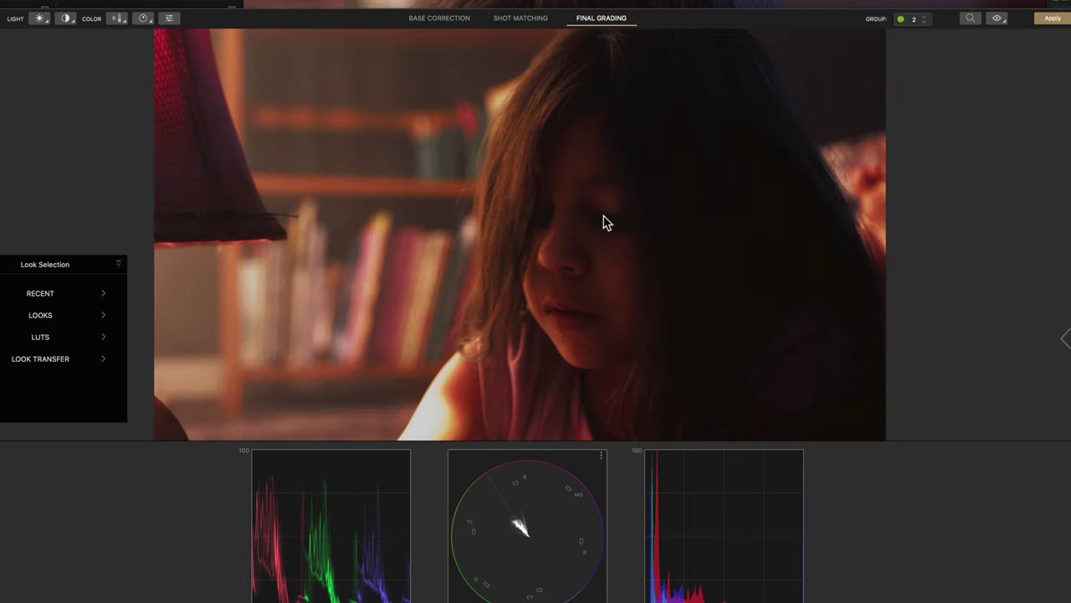
{"action": "left_click", "coordinate": [921, 20]}
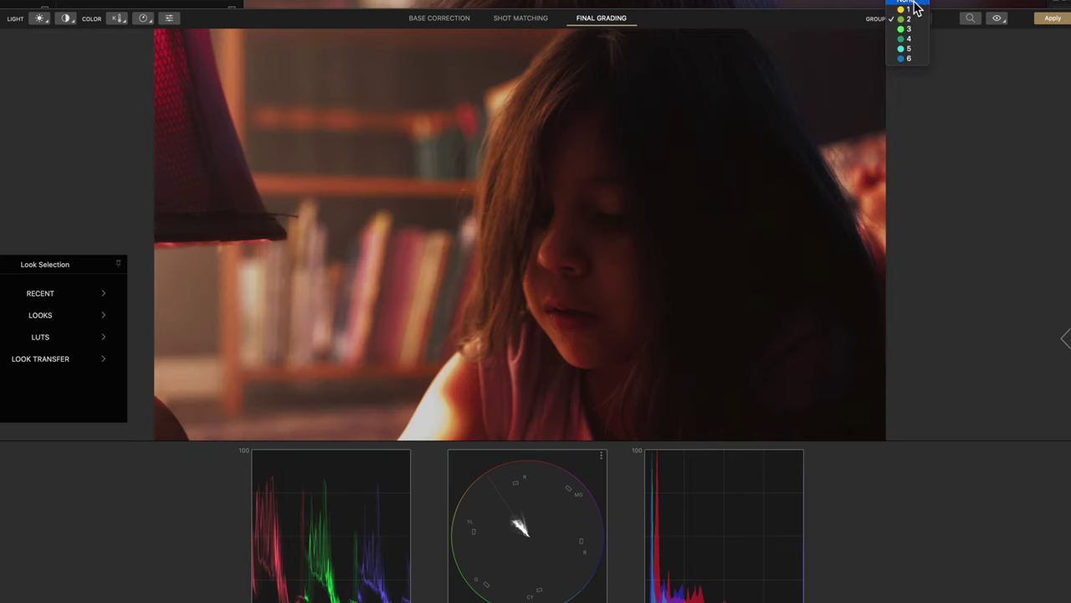
{"action": "left_click", "coordinate": [971, 100]}
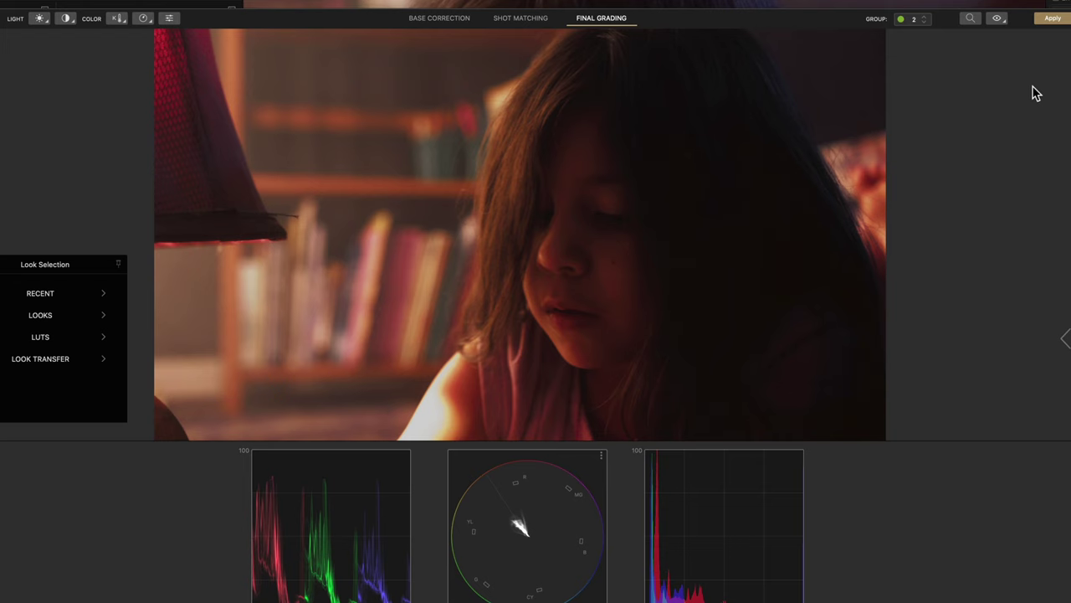
Apply changes to all grades and mix group 2's Grit LUT down to 80.
{"action": "left_click", "coordinate": [1052, 19]}
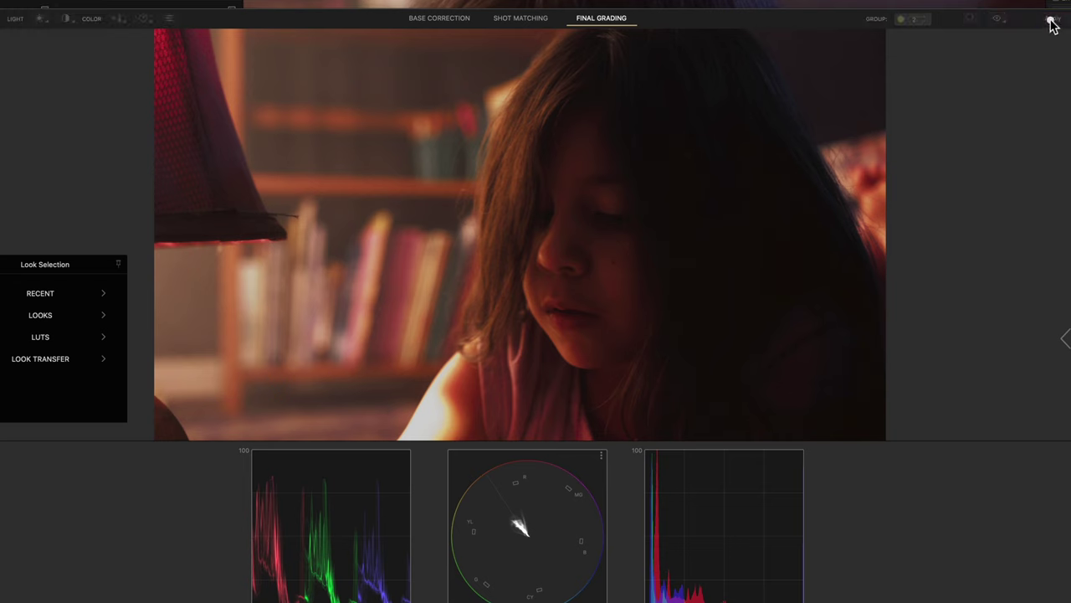
{"action": "left_click", "coordinate": [537, 72]}
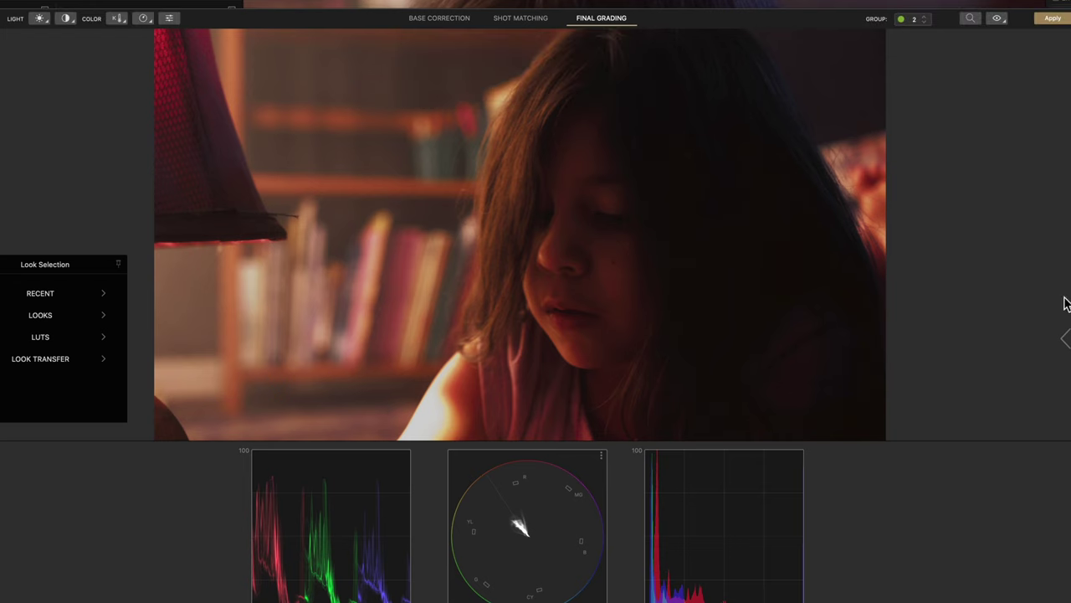
{"action": "left_click", "coordinate": [1065, 338]}
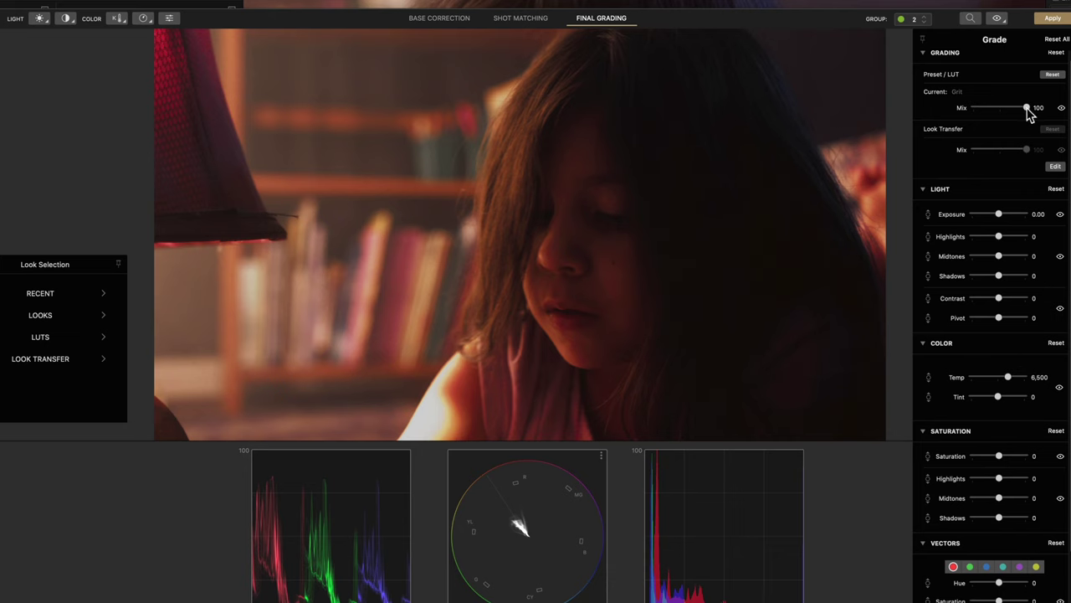
{"action": "mouse_move", "coordinate": [1028, 108]}
{"action": "left_mouse_down"}
{"action": "mouse_move", "coordinate": [1004, 109]}
{"action": "mouse_move", "coordinate": [1017, 110]}
{"action": "left_mouse_up"}
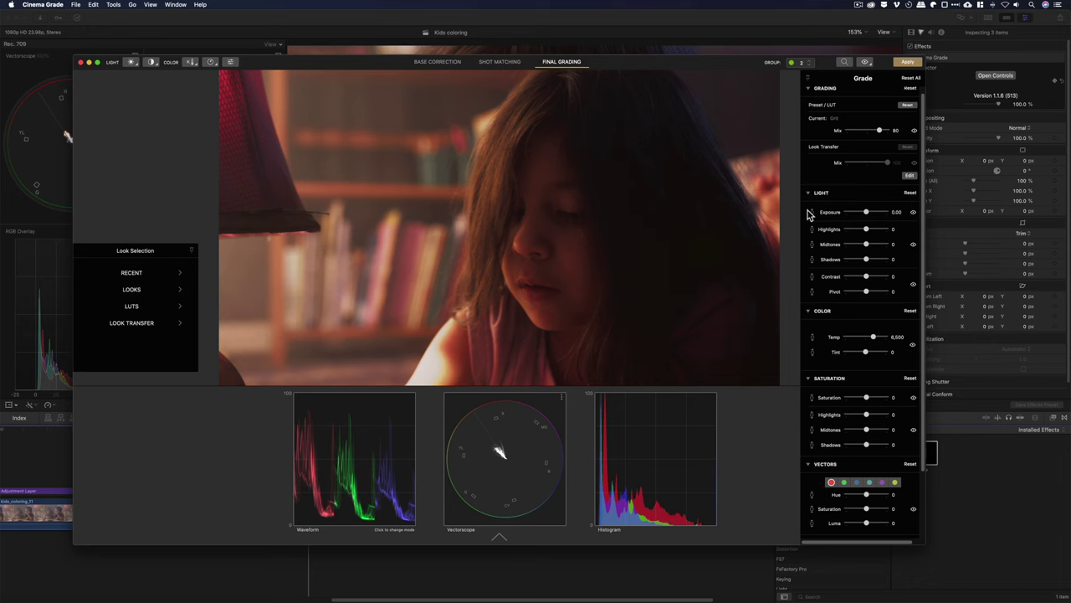
Send the grades to all clips with 'Do not show' ticked, then close Cinema Grade.
{"action": "left_click", "coordinate": [908, 65]}
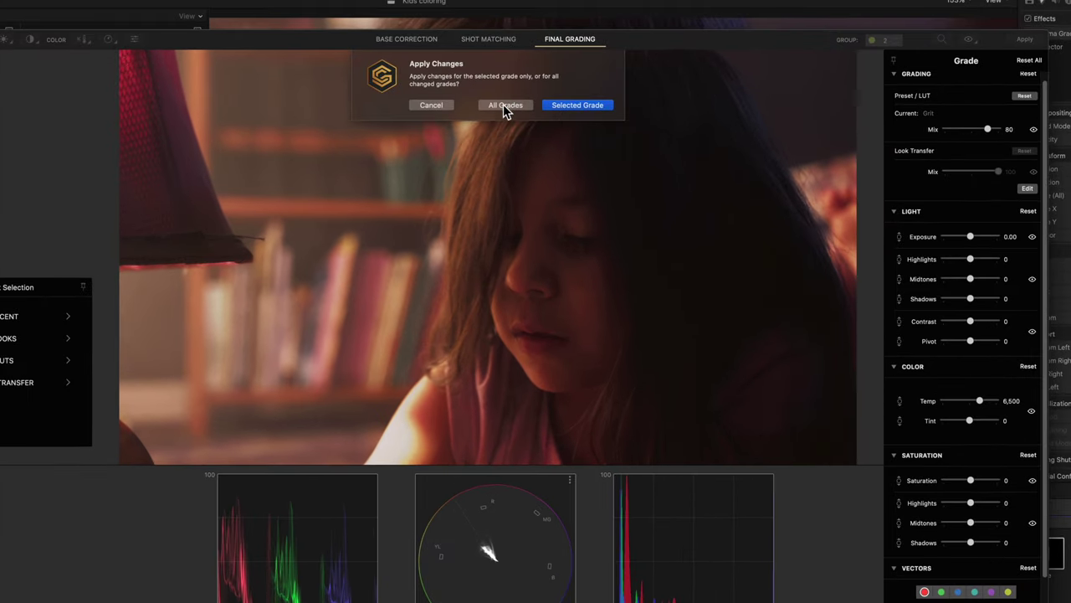
{"action": "left_click", "coordinate": [511, 107]}
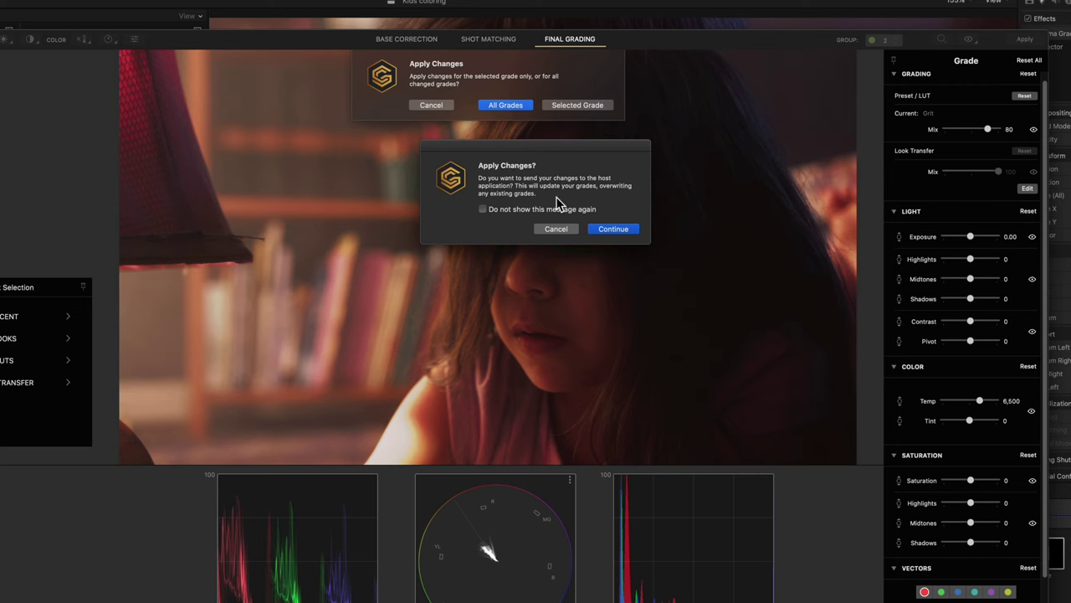
{"action": "left_click", "coordinate": [520, 209]}
{"action": "left_click", "coordinate": [613, 229]}
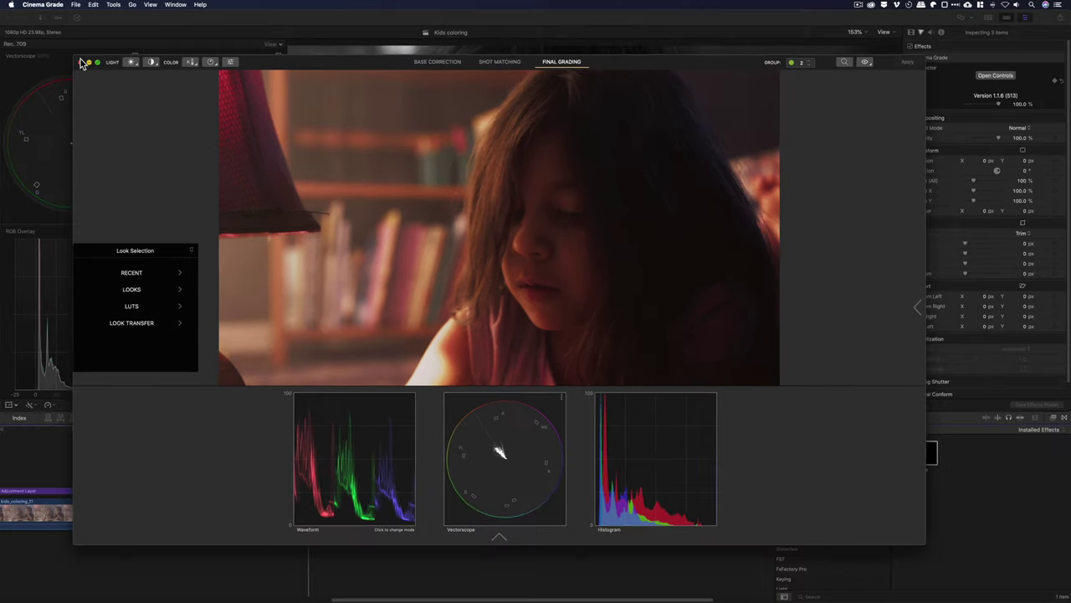
{"action": "left_click", "coordinate": [82, 62]}
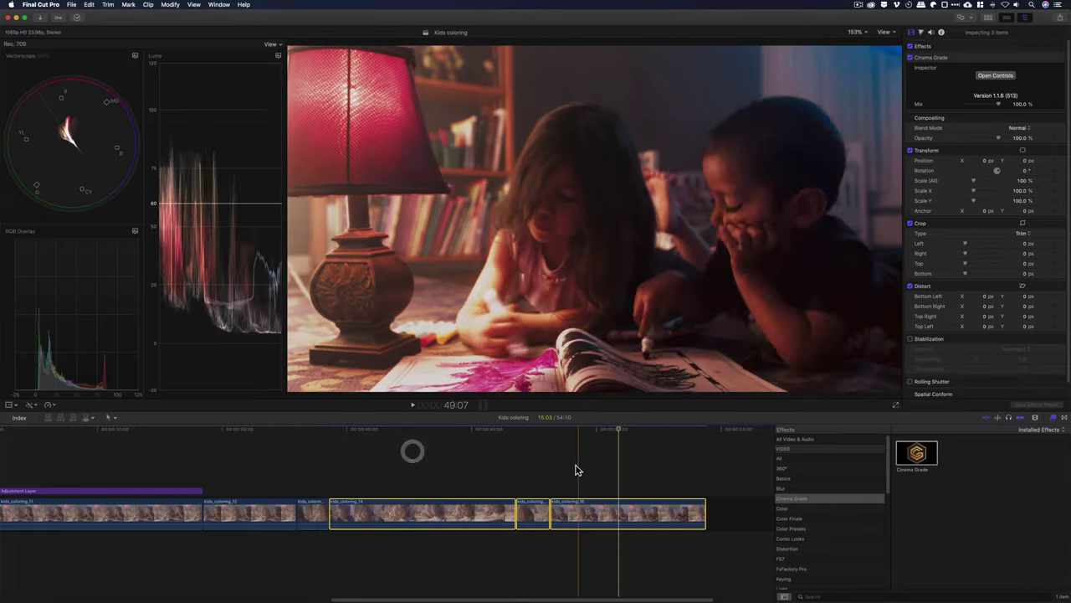
Zoom the timeline and scrub through the graded shots, checking the adjustment layer.
{"action": "left_click", "coordinate": [402, 460]}
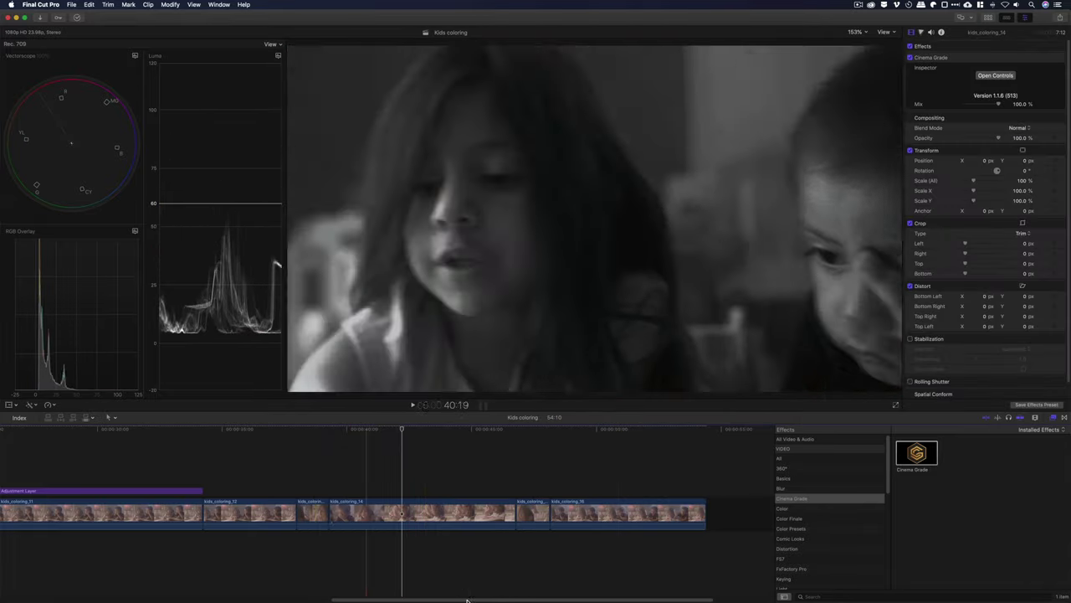
{"action": "key", "text": "super+equal"}
{"action": "left_click_drag", "start_coordinate": [379, 601], "coordinate": [320, 601]}
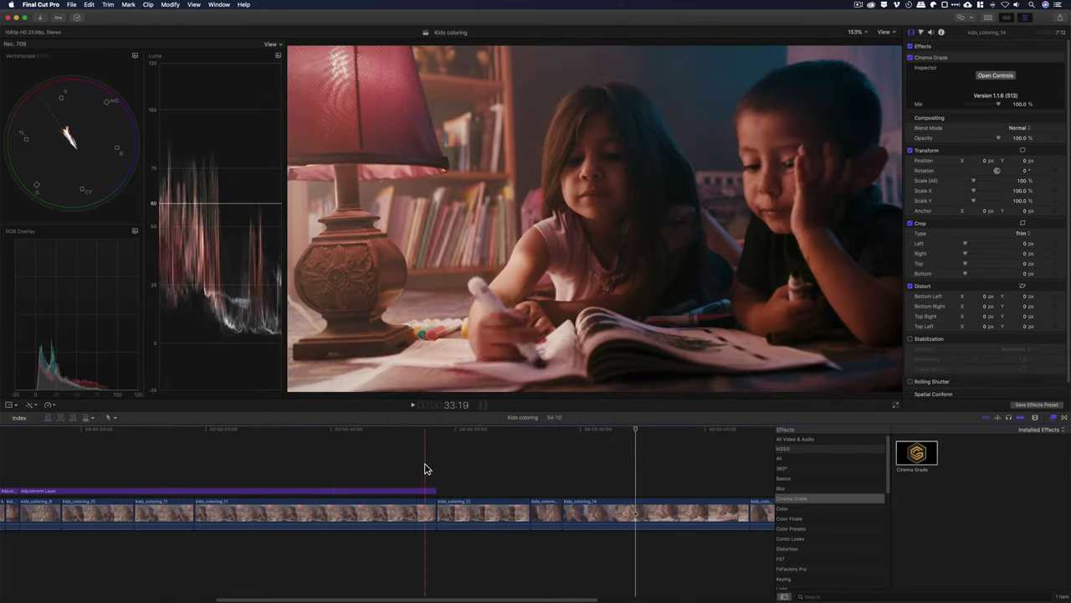
{"action": "left_click", "coordinate": [396, 462]}
{"action": "left_click", "coordinate": [401, 492]}
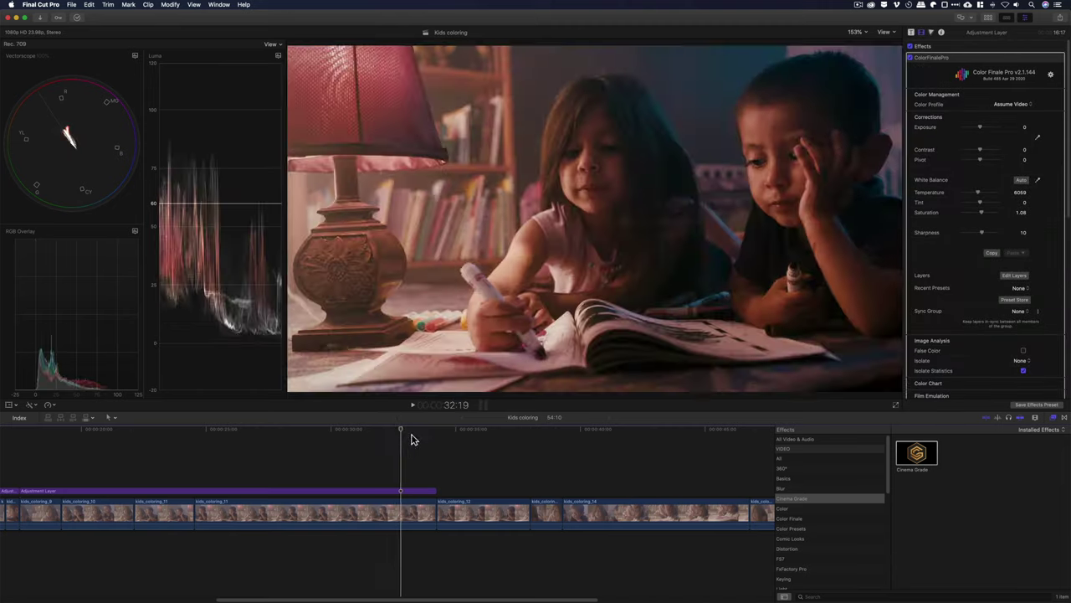
{"action": "left_click", "coordinate": [447, 430]}
{"action": "left_click", "coordinate": [526, 429]}
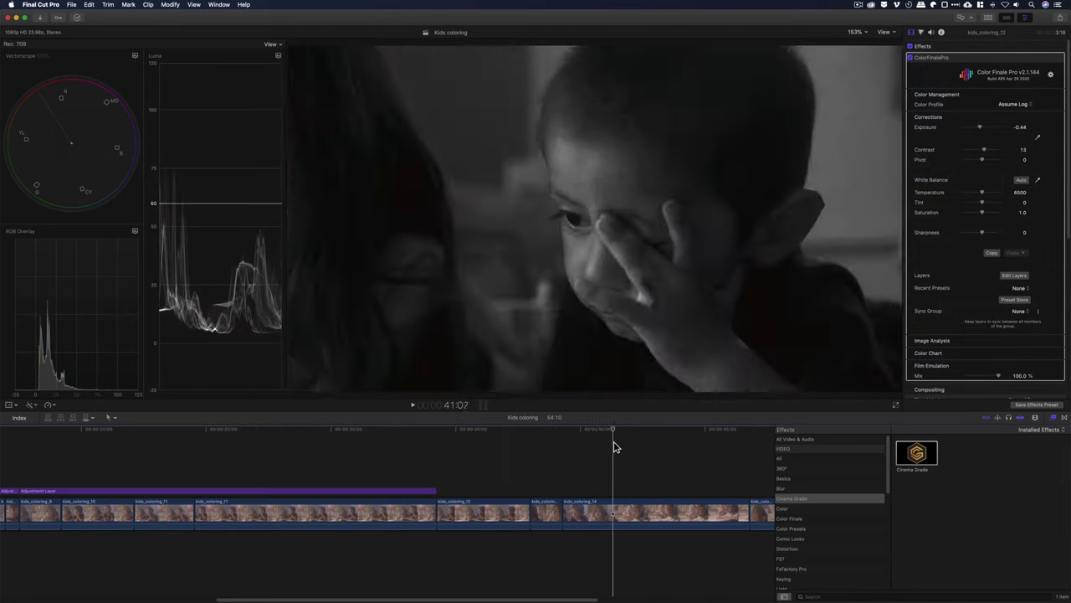
{"action": "left_click", "coordinate": [616, 443]}
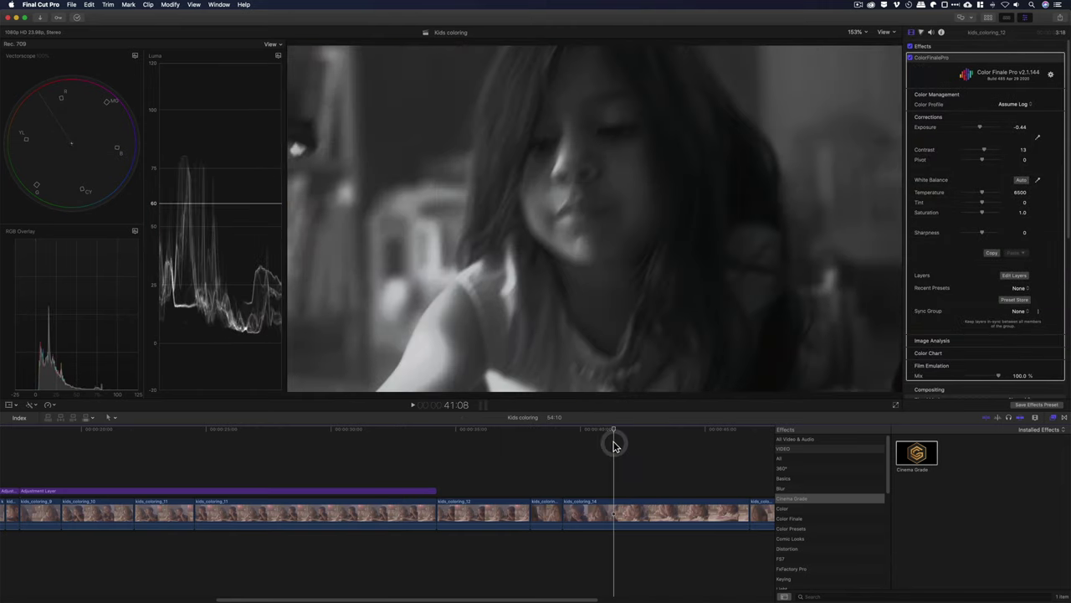
{"action": "scroll", "coordinate": [577, 452], "scroll_direction": "right", "scroll_amount": 2}
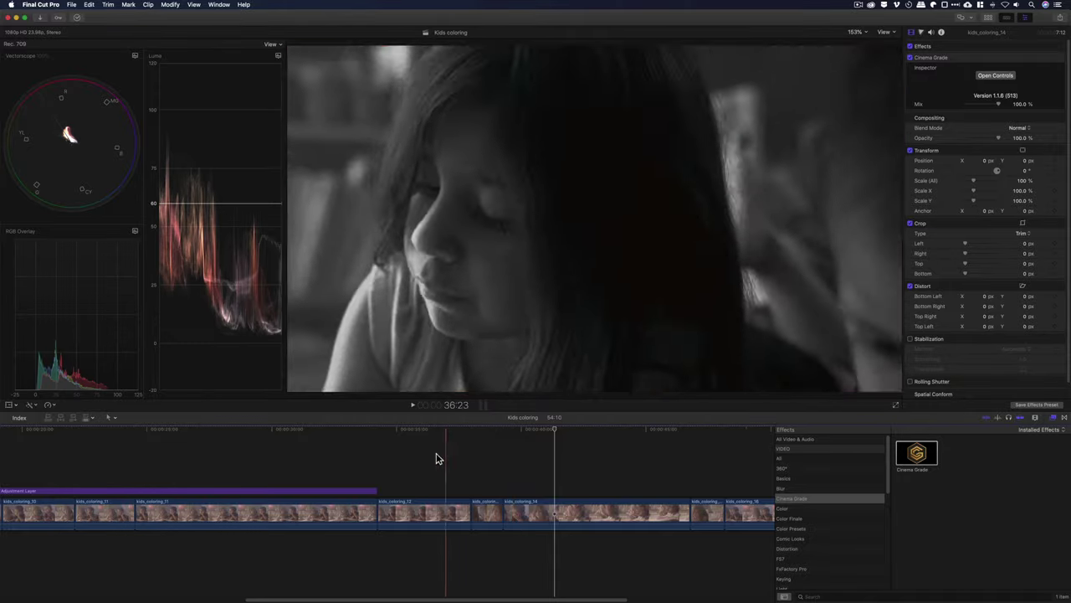
{"action": "left_click", "coordinate": [433, 456]}
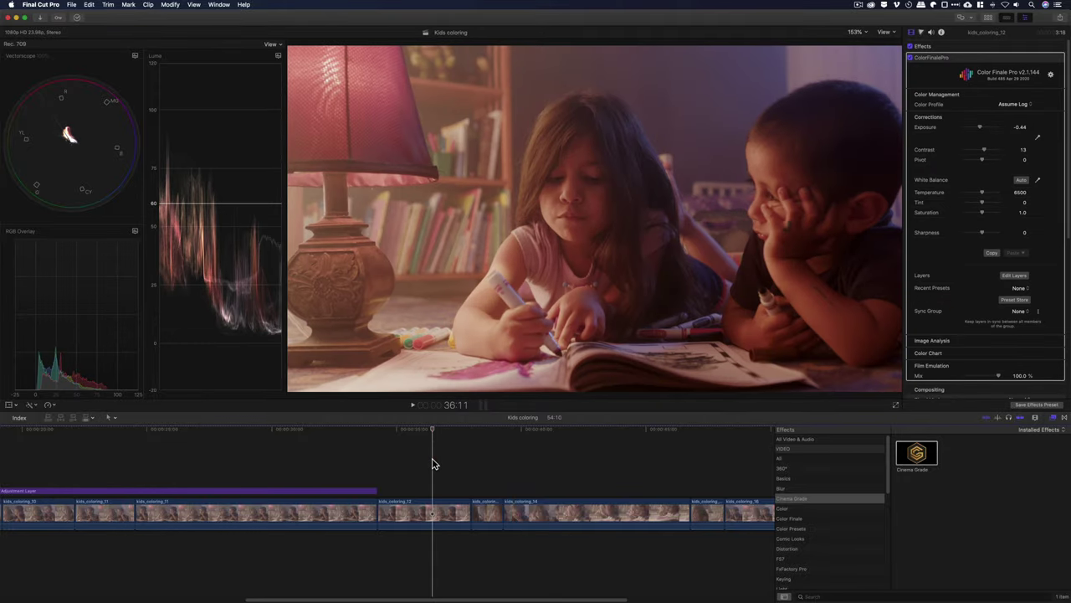
Hide the video scopes, open the Comparison Viewer, and select kids_coloring_12.
{"action": "key", "text": "super+7"}
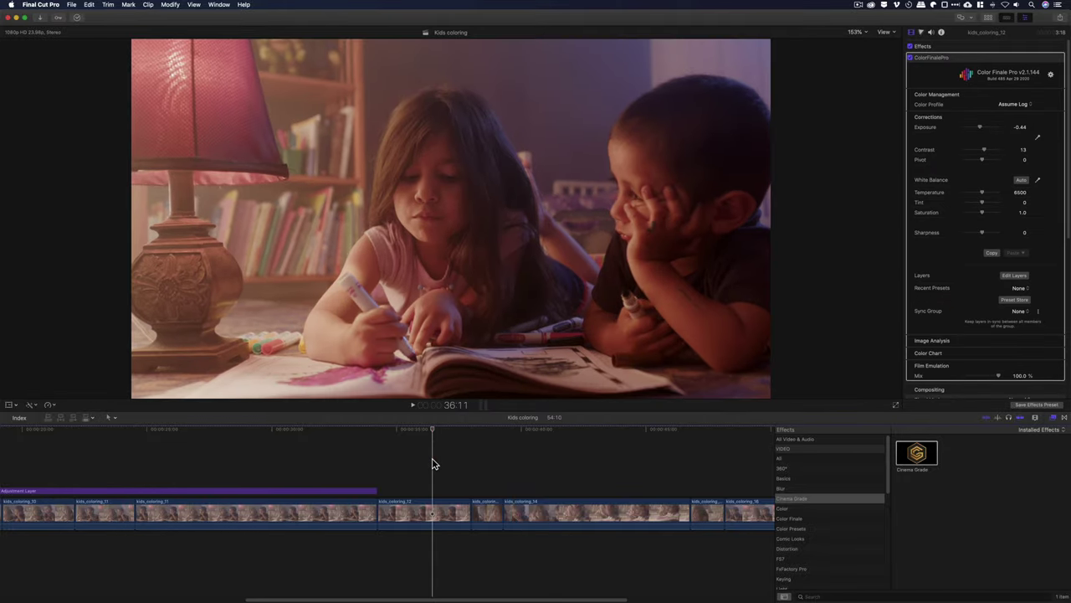
{"action": "key", "text": "ctrl+super+6"}
{"action": "left_click_drag", "start_coordinate": [434, 463], "coordinate": [411, 437]}
{"action": "left_click", "coordinate": [424, 511]}
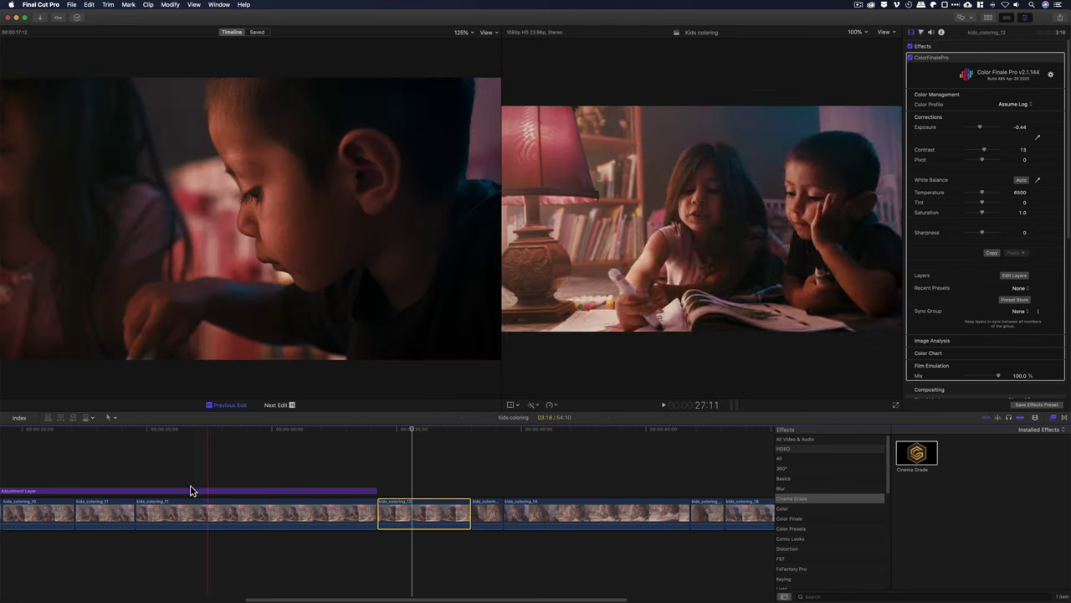
Save a reference frame at 36:22 in the Comparison Viewer.
{"action": "left_click", "coordinate": [123, 504]}
{"action": "left_click", "coordinate": [122, 504]}
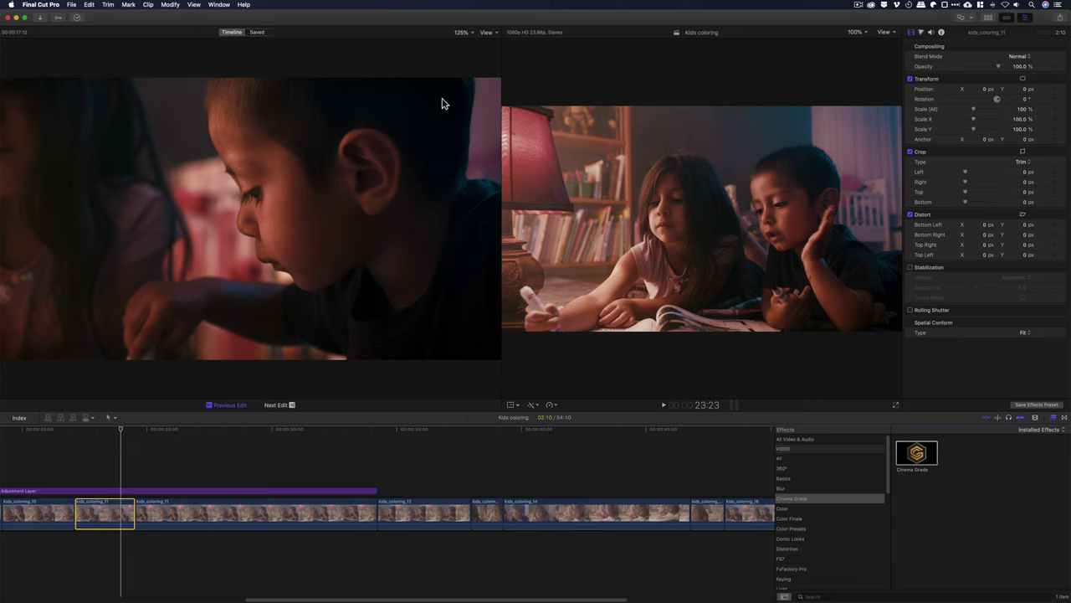
{"action": "left_click", "coordinate": [257, 32]}
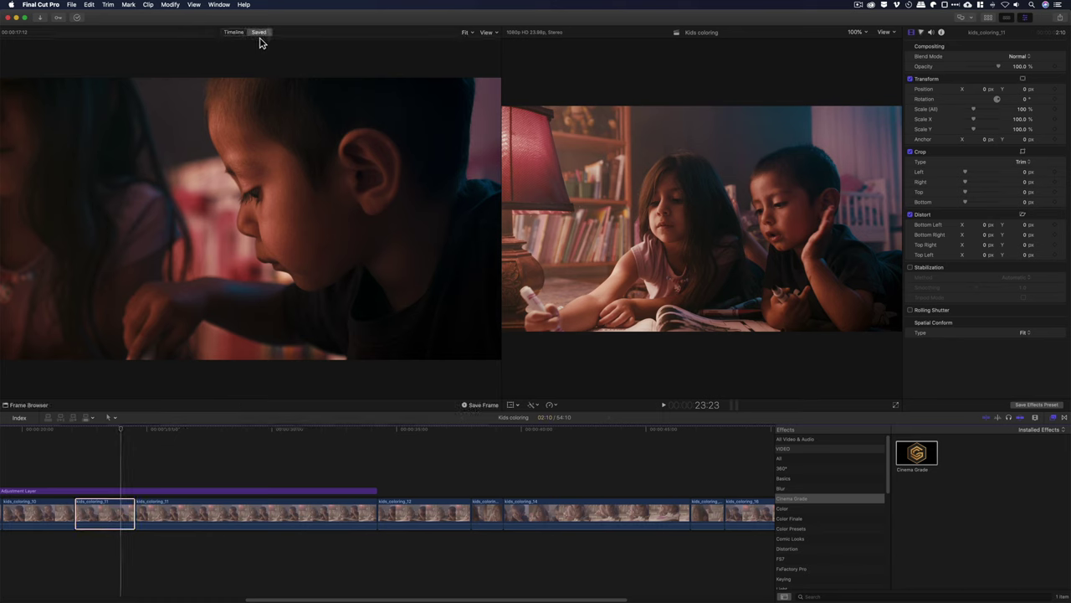
{"action": "left_click_drag", "start_coordinate": [130, 430], "coordinate": [459, 436]}
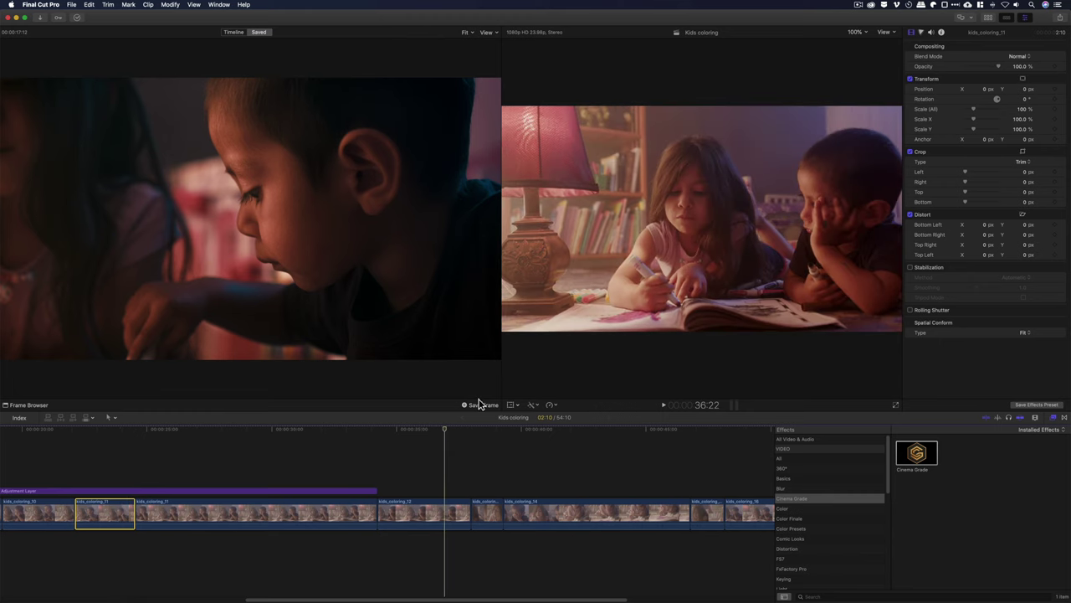
{"action": "left_click", "coordinate": [478, 404]}
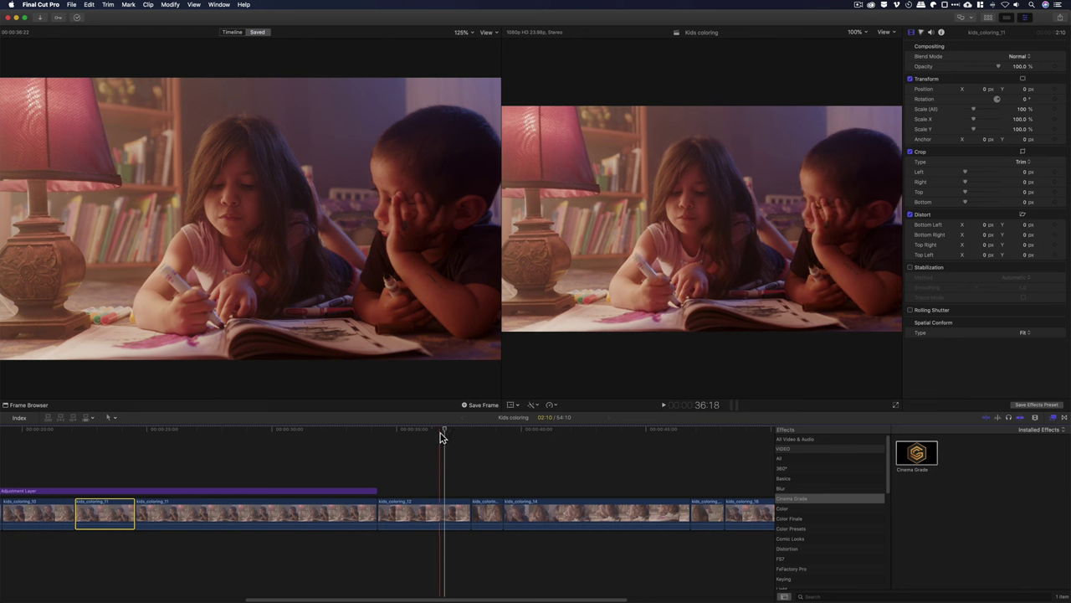
Compare kids_coloring_12 against the previous edit and saved frame, then save another frame.
{"action": "left_click", "coordinate": [425, 512]}
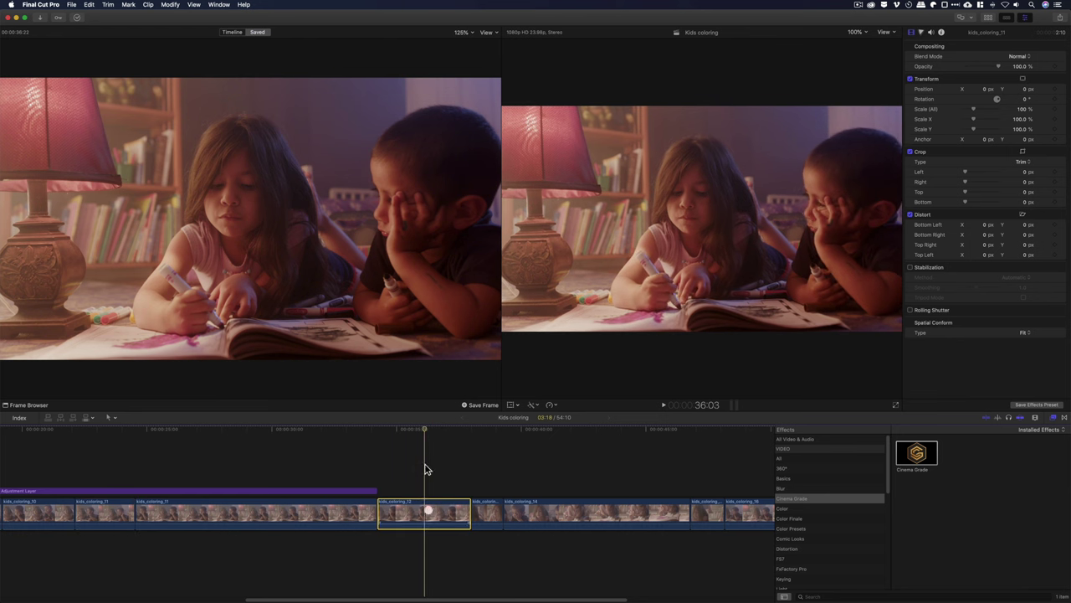
{"action": "left_click", "coordinate": [238, 34]}
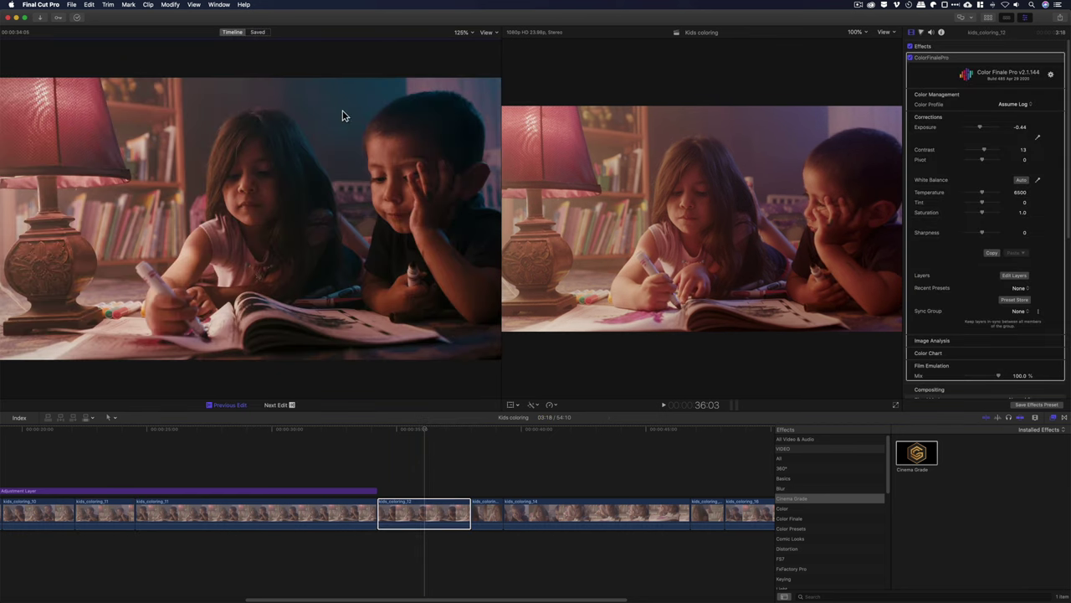
{"action": "left_click", "coordinate": [257, 32]}
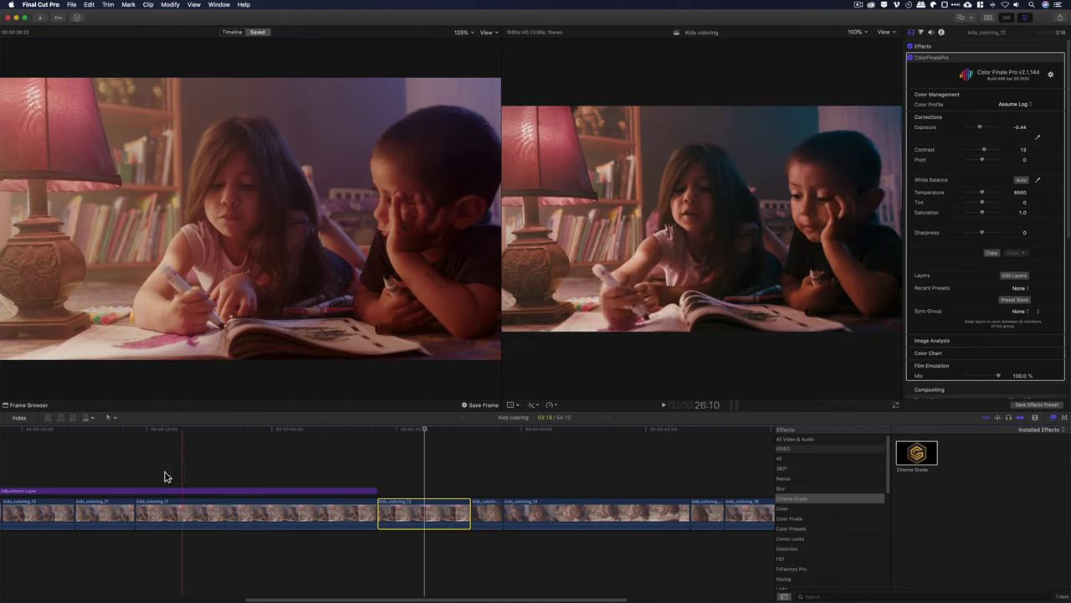
{"action": "left_click", "coordinate": [113, 490]}
{"action": "left_click", "coordinate": [92, 493]}
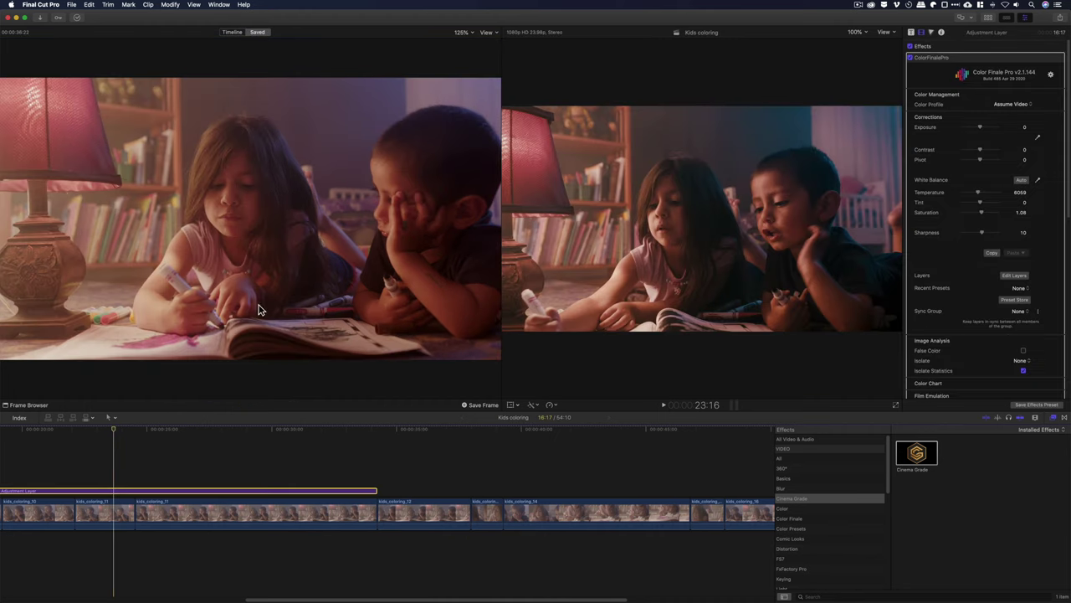
{"action": "left_click", "coordinate": [480, 406]}
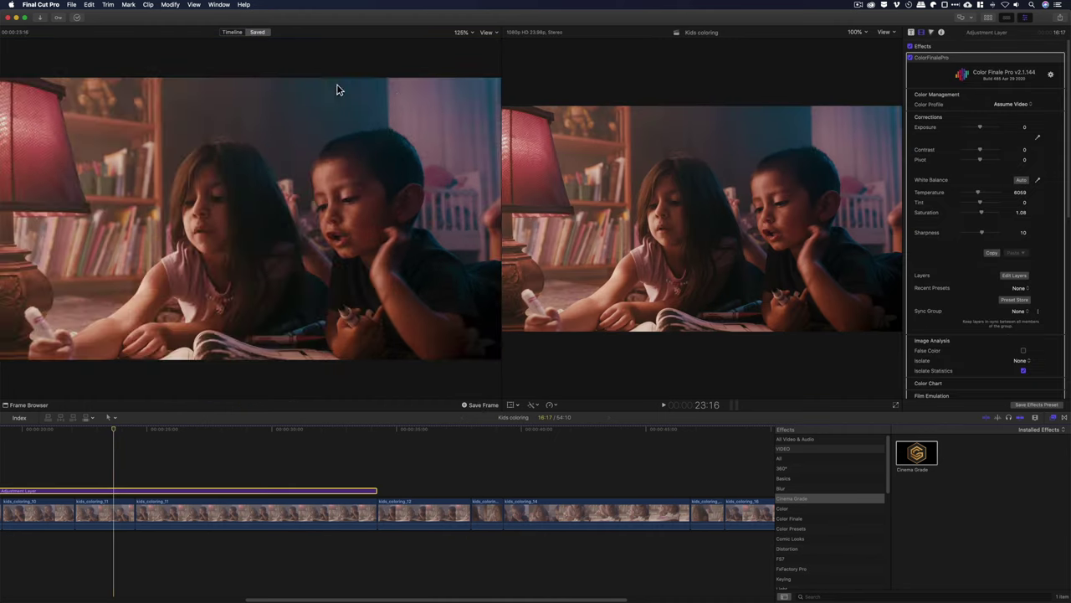
Inspect kids_coloring_12's Color Finale settings at 36:01, then close the Comparison Viewer.
{"action": "left_click", "coordinate": [433, 456]}
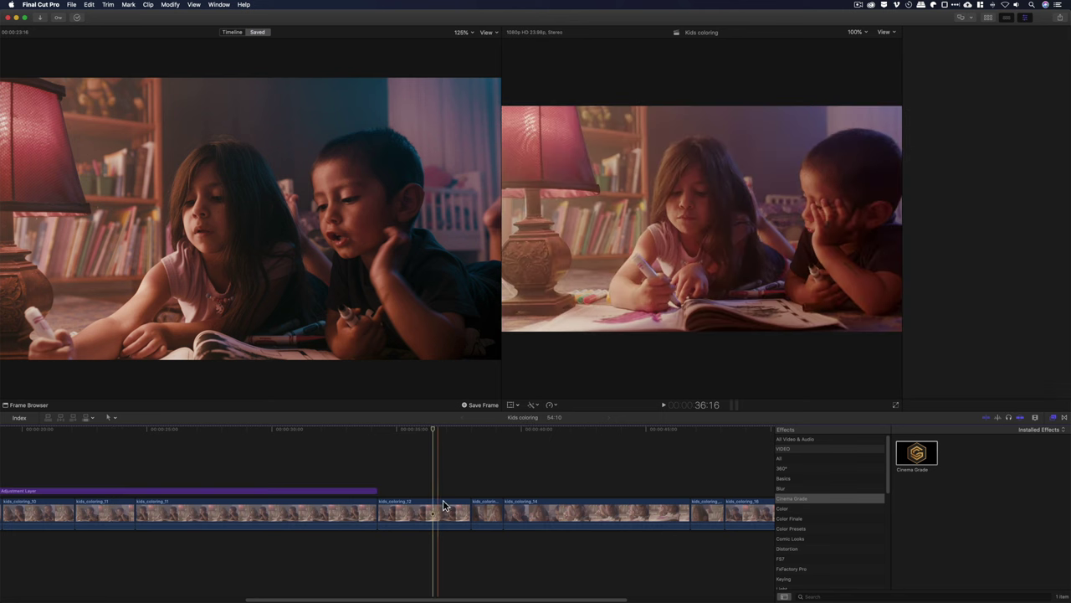
{"action": "left_click", "coordinate": [443, 512]}
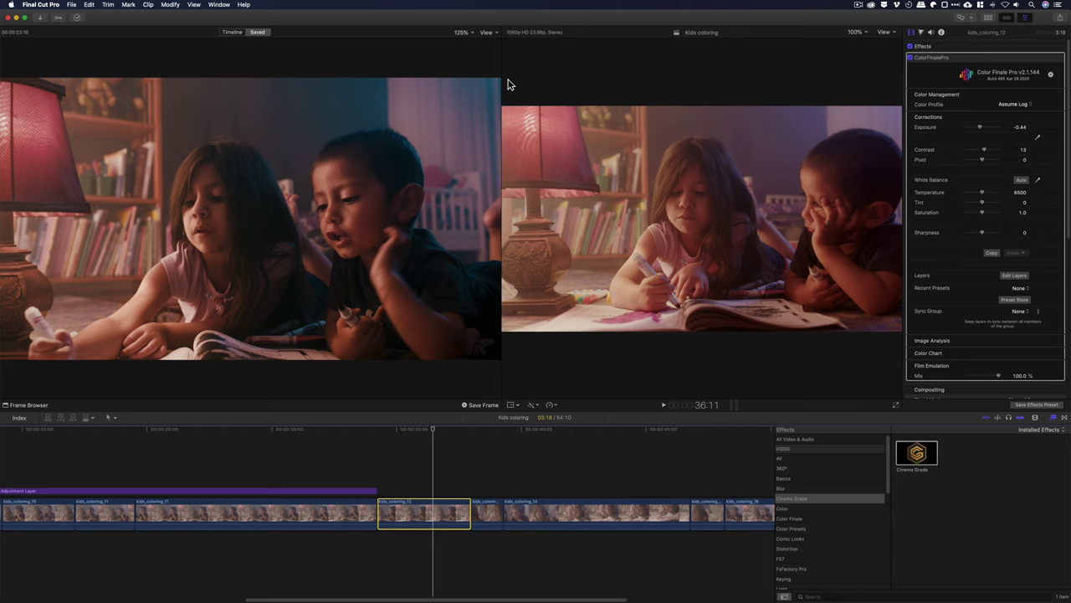
{"action": "left_click_drag", "start_coordinate": [433, 435], "coordinate": [423, 434]}
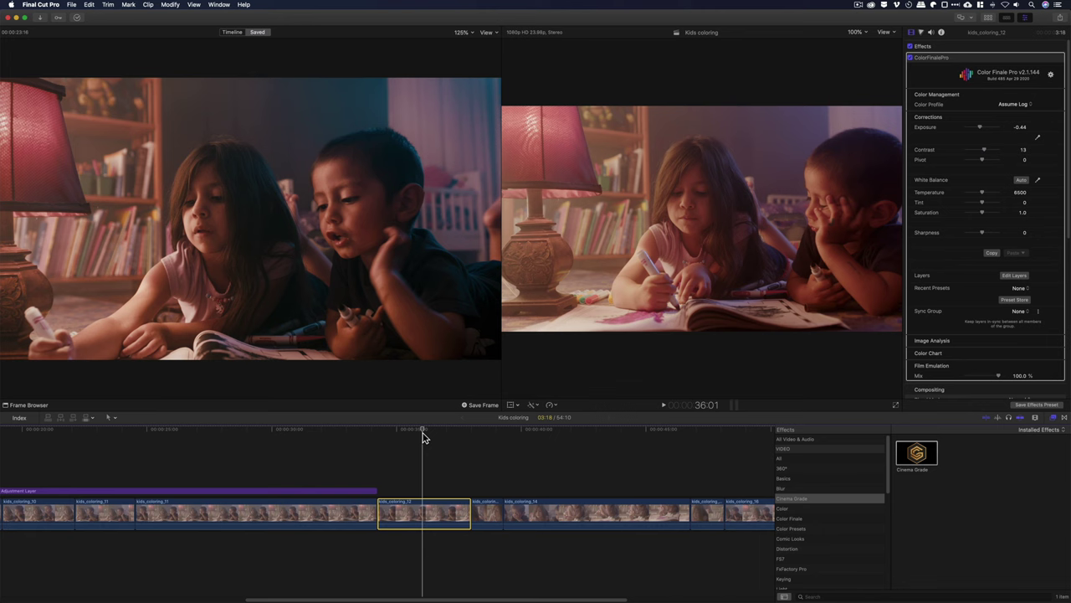
{"action": "key", "text": "ctrl+super+6"}
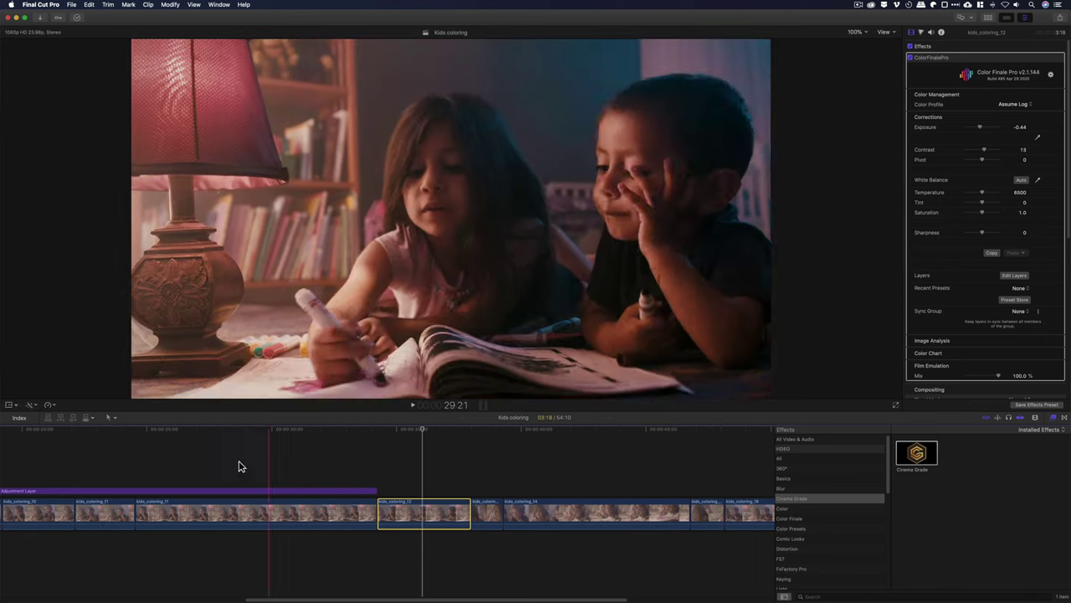
Open the adjustment layer's Color Finale Pro layers window.
{"action": "left_click", "coordinate": [198, 457]}
{"action": "left_click", "coordinate": [210, 492]}
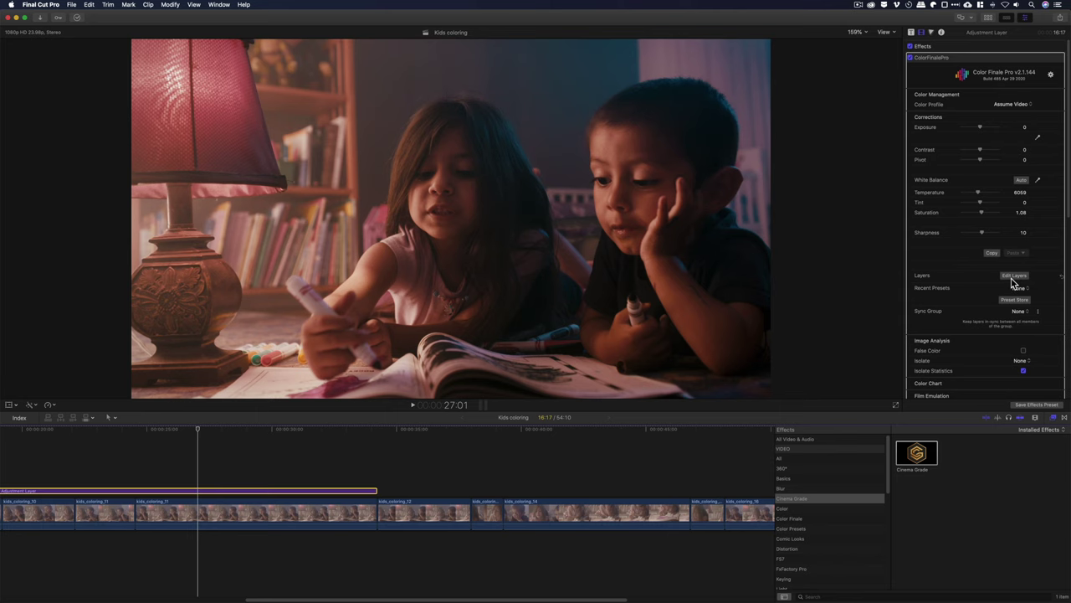
{"action": "left_click", "coordinate": [1013, 276]}
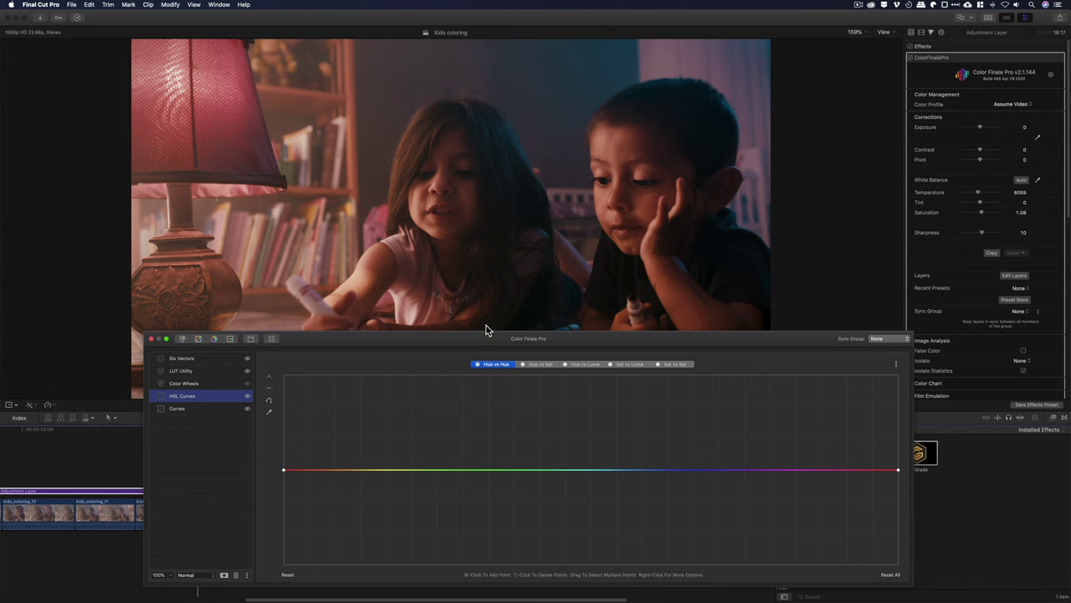
{"action": "left_click_drag", "start_coordinate": [282, 343], "coordinate": [354, 341]}
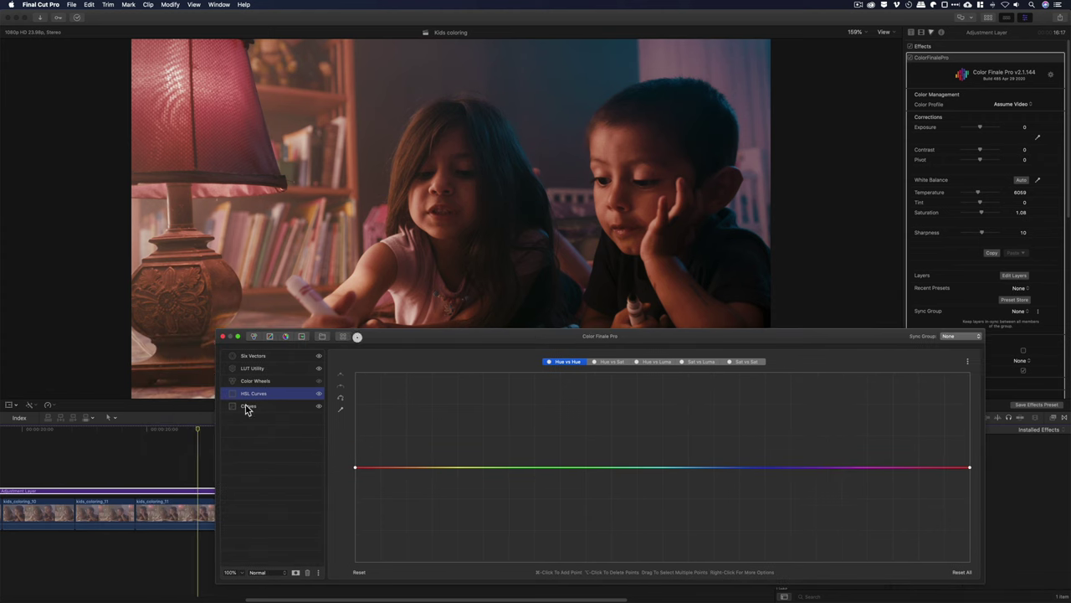
{"action": "left_click", "coordinate": [205, 392]}
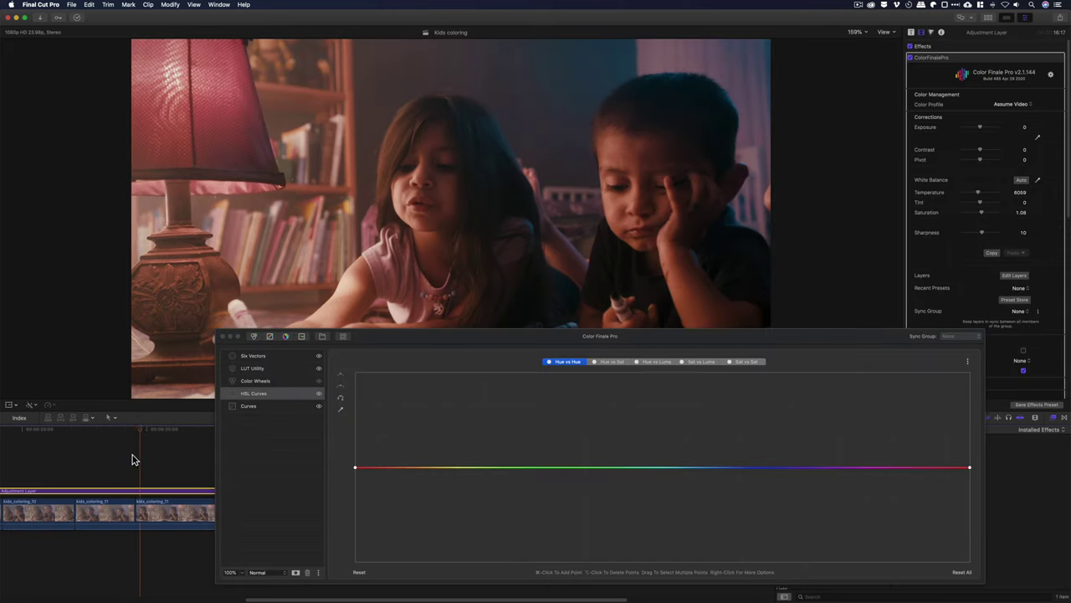
Toggle the LUT Utility layer off and back on, then close Color Finale Pro.
{"action": "left_click", "coordinate": [319, 368]}
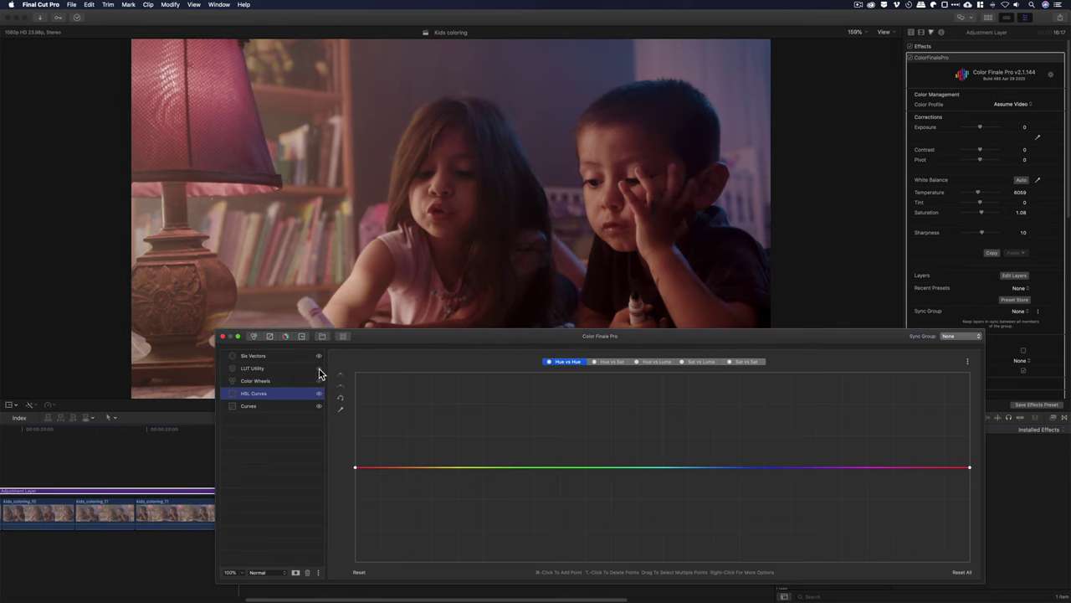
{"action": "left_click", "coordinate": [318, 368]}
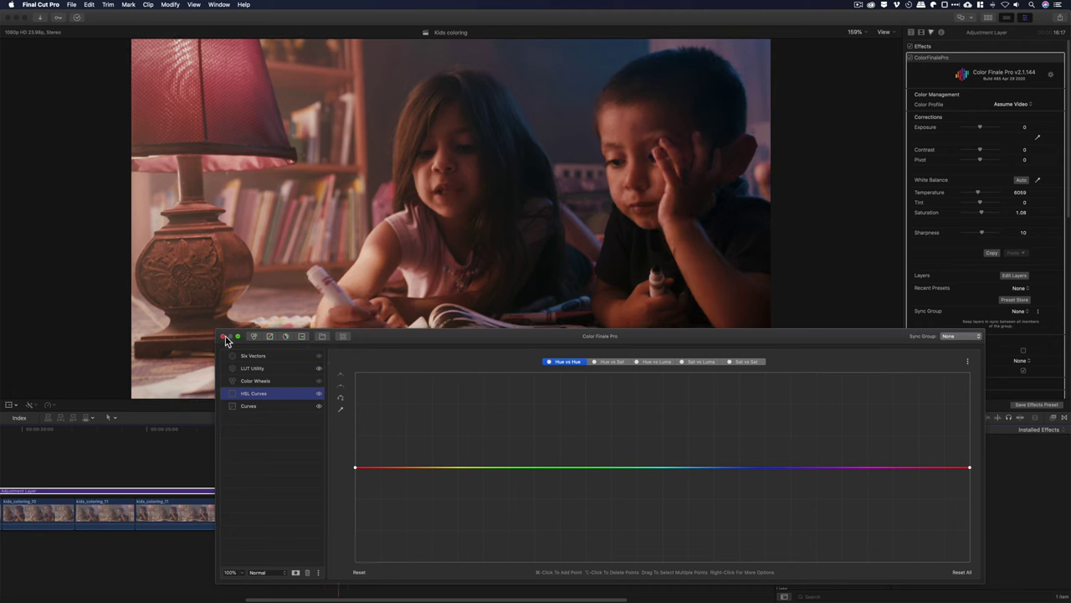
{"action": "left_click", "coordinate": [222, 336]}
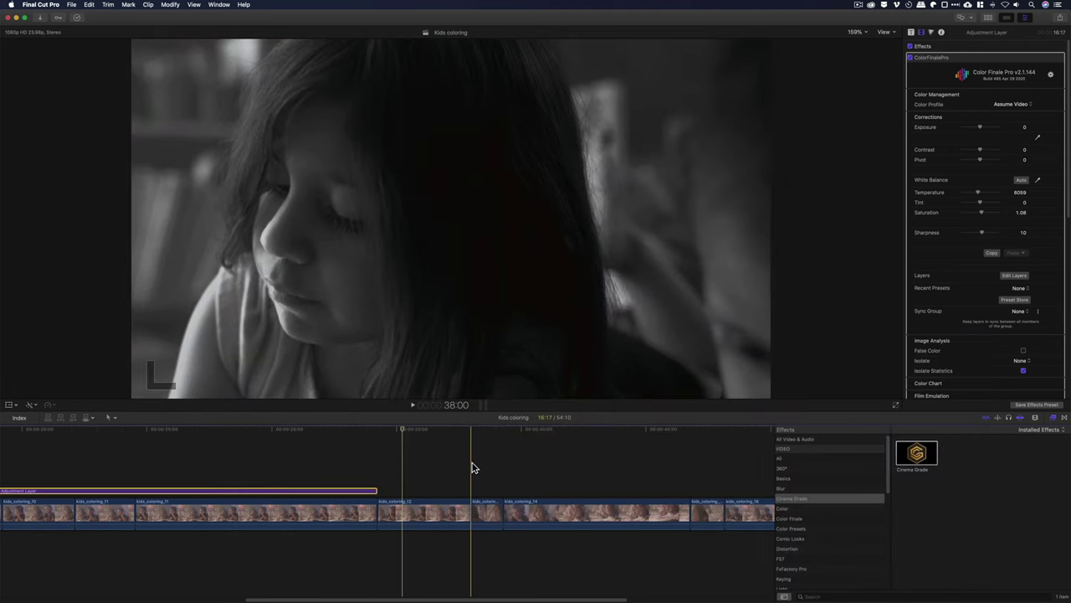
Play the adjustment layer with Saturation at 0, then restore Saturation to 1.0.
{"action": "left_click", "coordinate": [472, 466]}
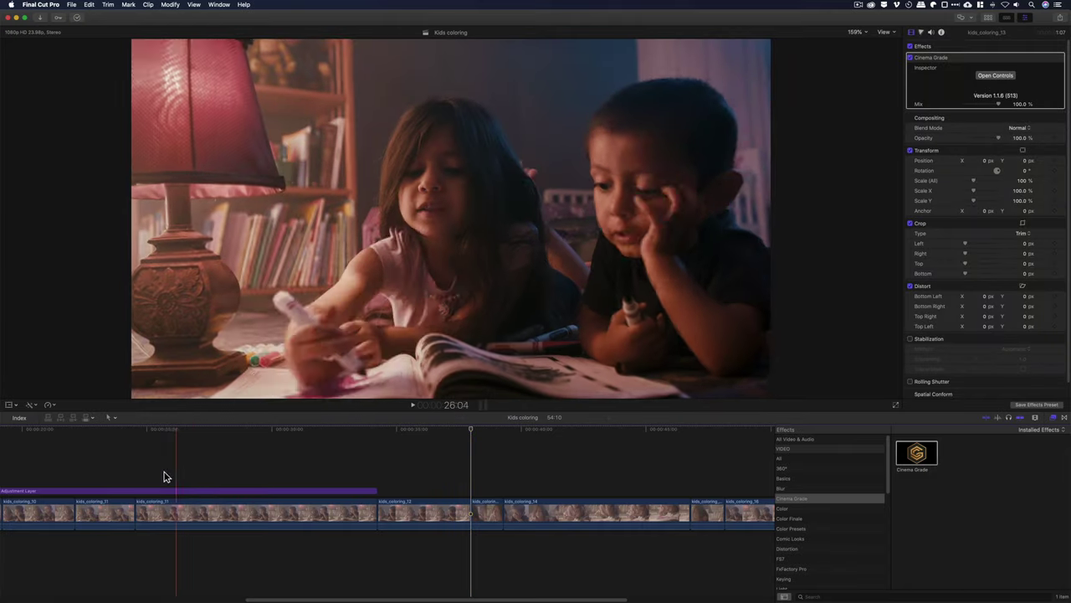
{"action": "left_click", "coordinate": [165, 490]}
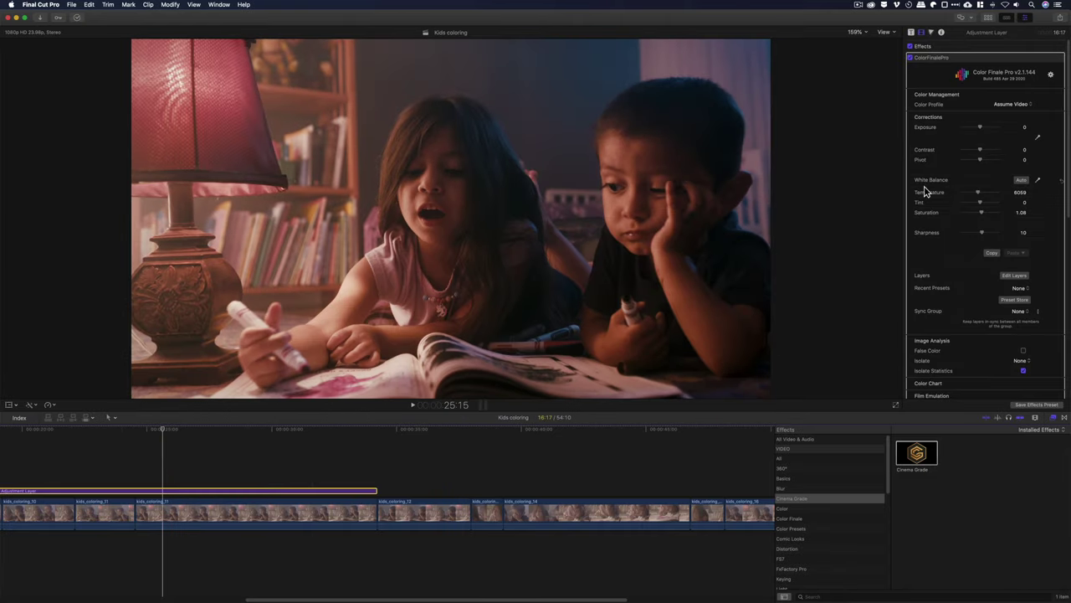
{"action": "key", "text": "space"}
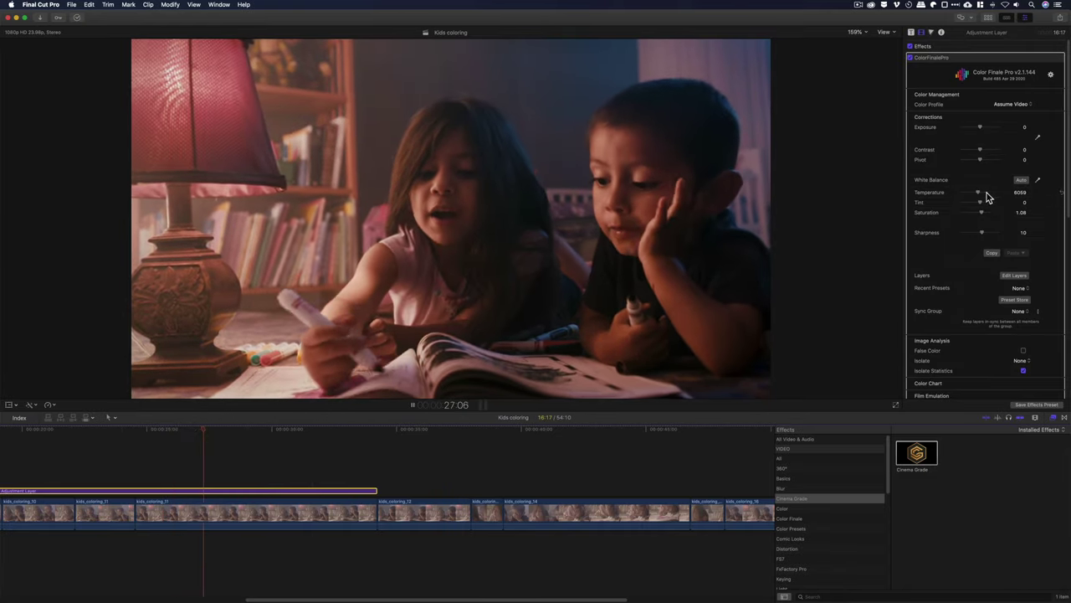
{"action": "left_click_drag", "start_coordinate": [981, 212], "coordinate": [931, 216]}
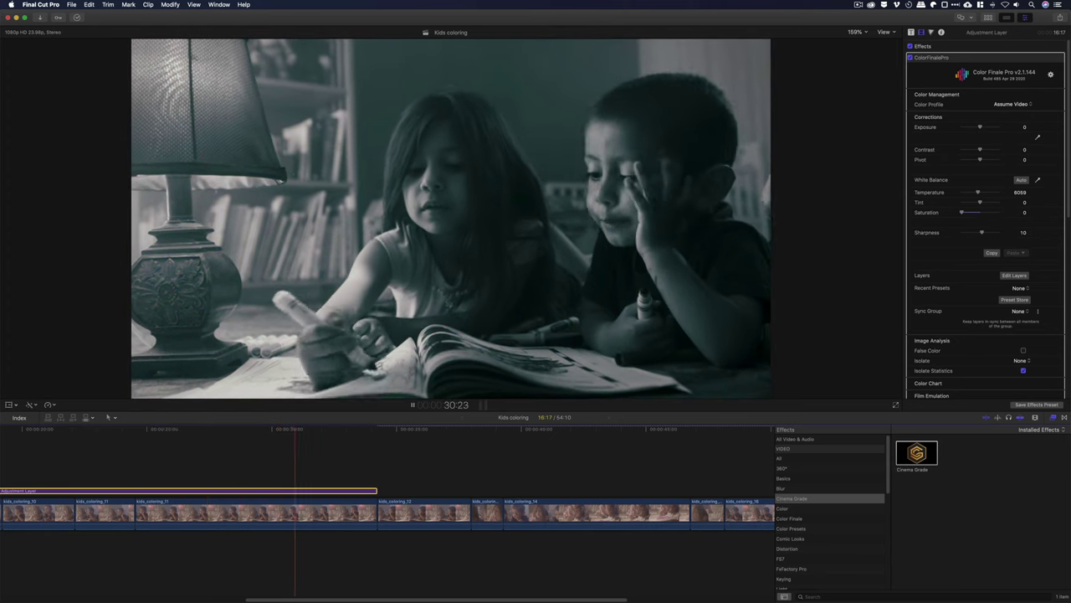
{"action": "key", "text": "space"}
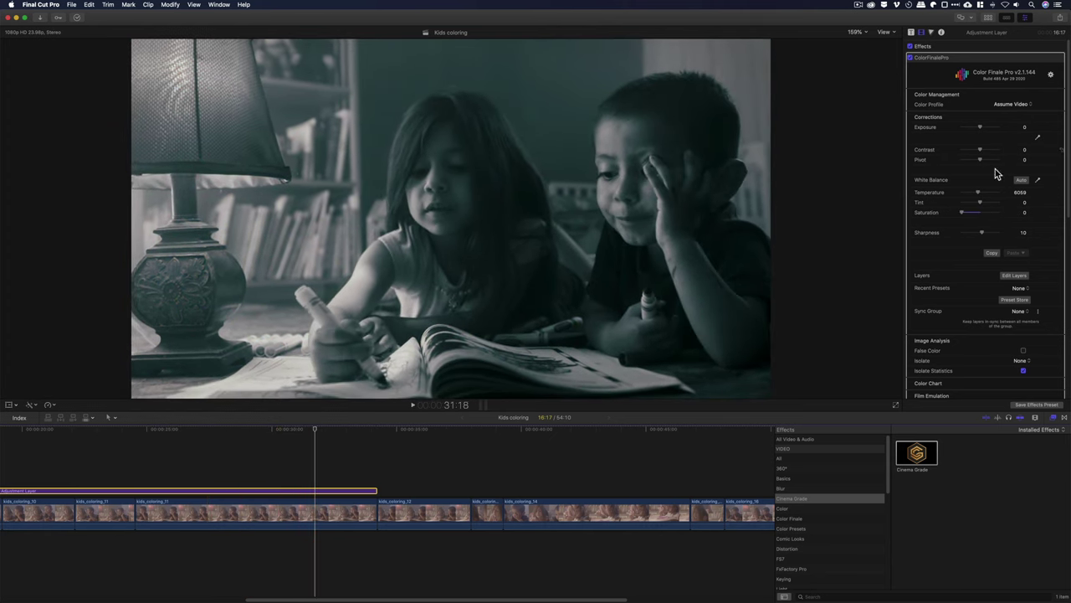
{"action": "left_click_drag", "start_coordinate": [962, 216], "coordinate": [977, 218]}
{"action": "left_click", "coordinate": [938, 216]}
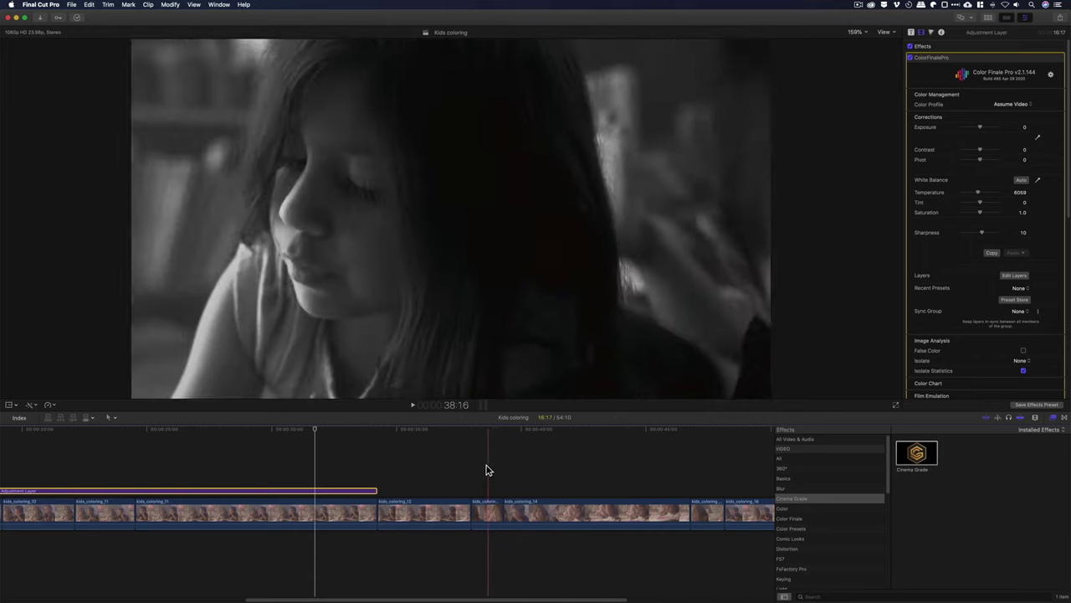
{"action": "left_click", "coordinate": [478, 467]}
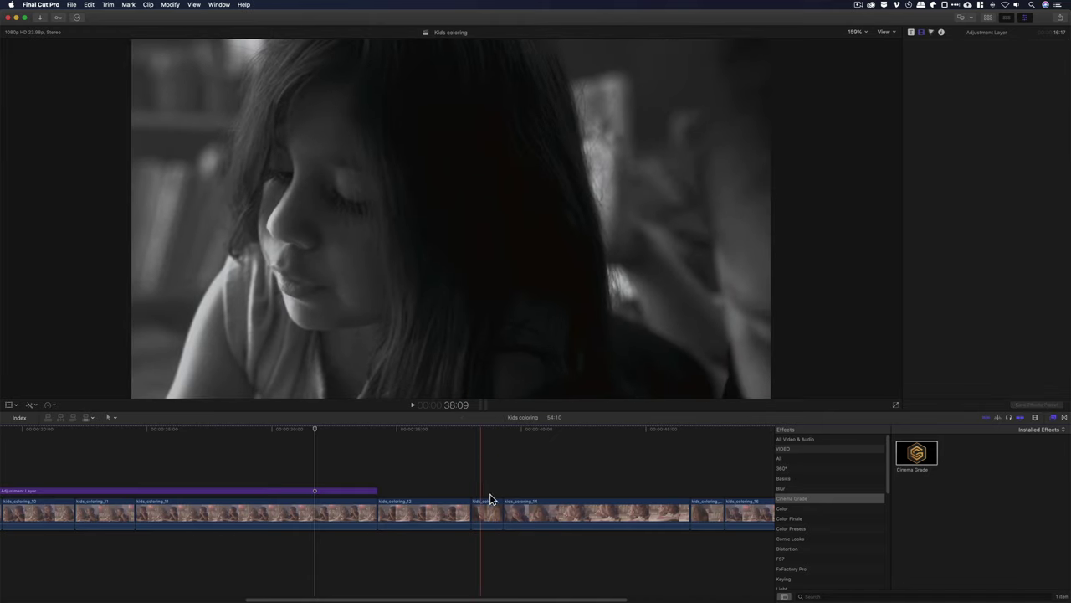
Open kids_coloring_13 in Cinema Grade, show the shot thumbnail strip, scrub, and close.
{"action": "left_click", "coordinate": [490, 503]}
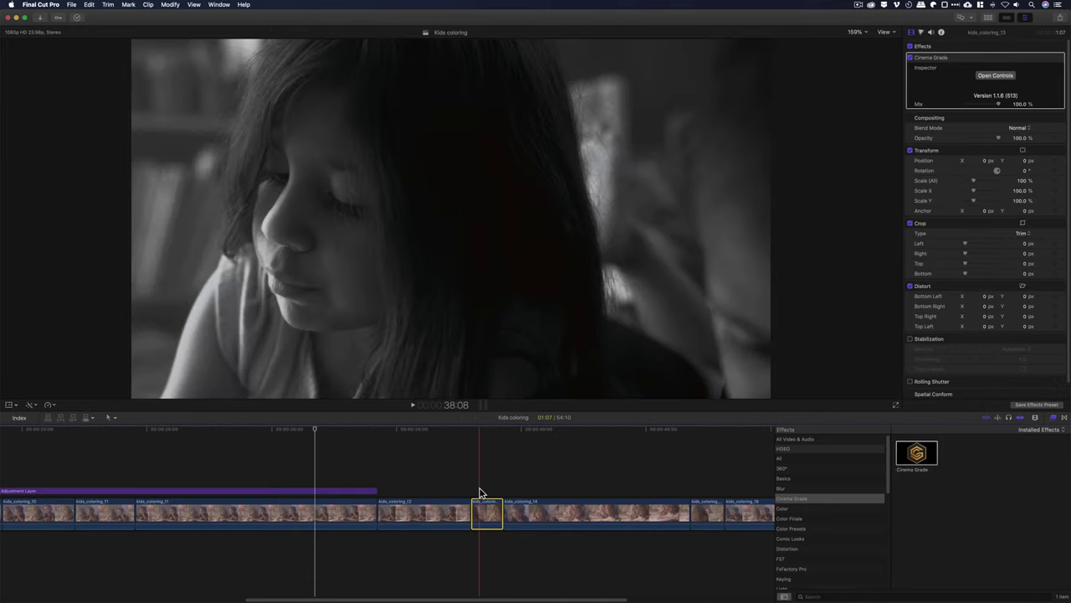
{"action": "left_click", "coordinate": [479, 469]}
{"action": "left_click", "coordinate": [482, 512]}
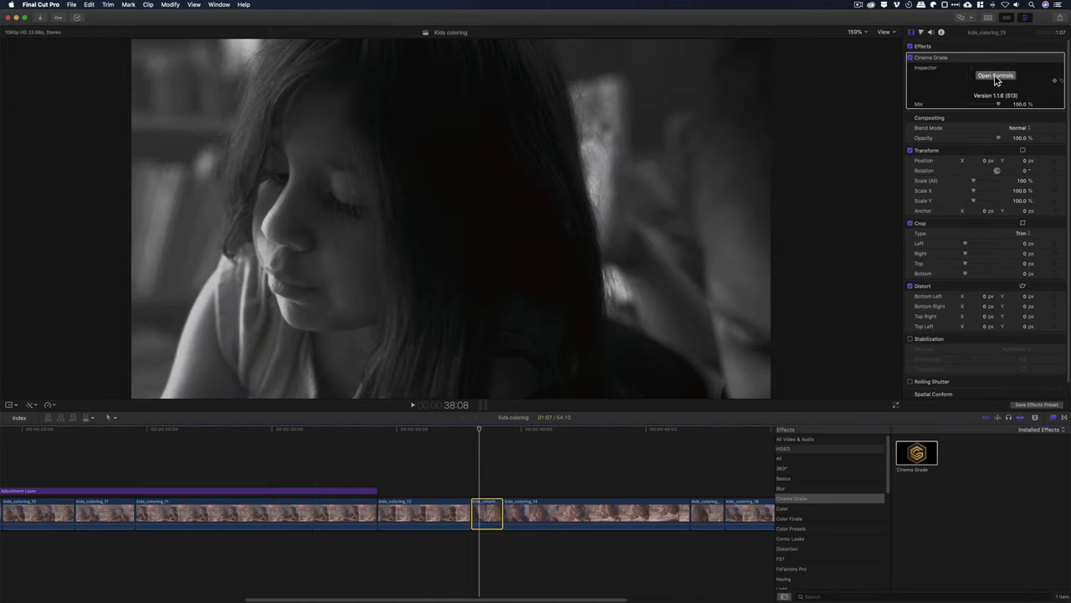
{"action": "left_click", "coordinate": [996, 77]}
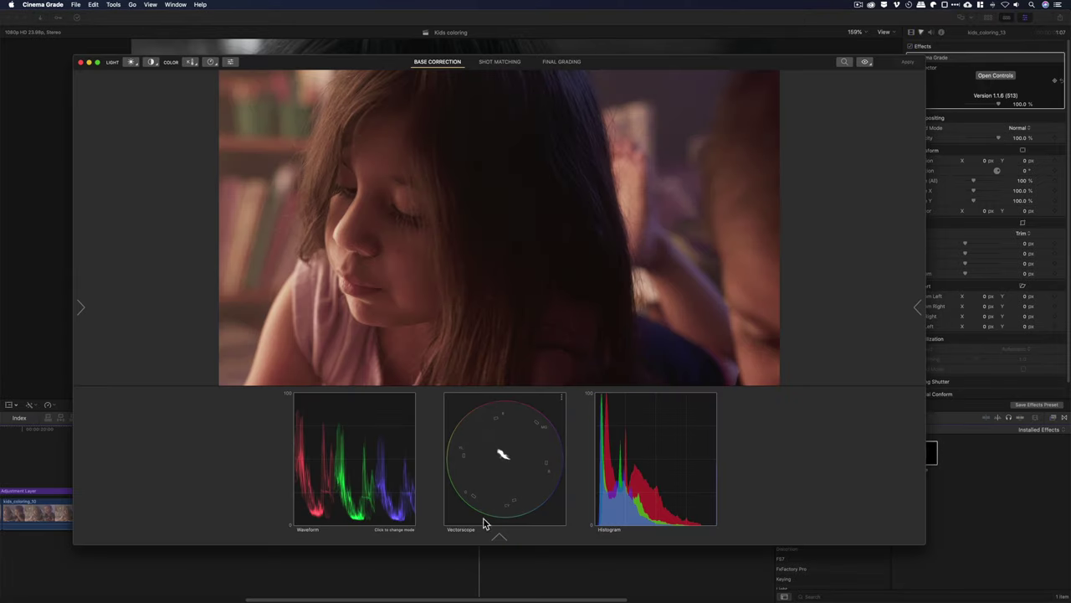
{"action": "left_click", "coordinate": [501, 537]}
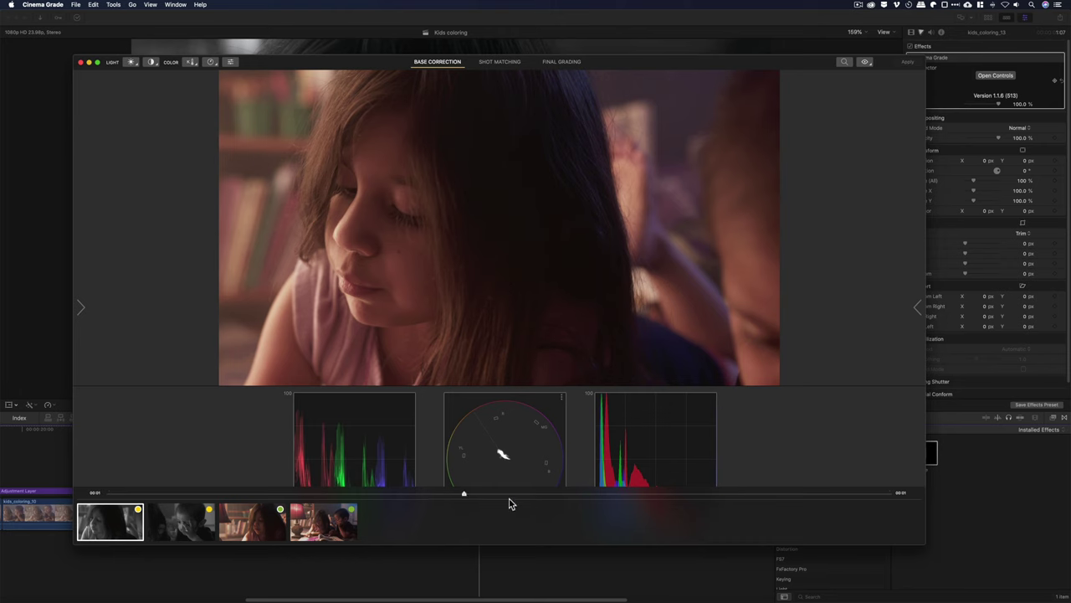
{"action": "left_click", "coordinate": [559, 500]}
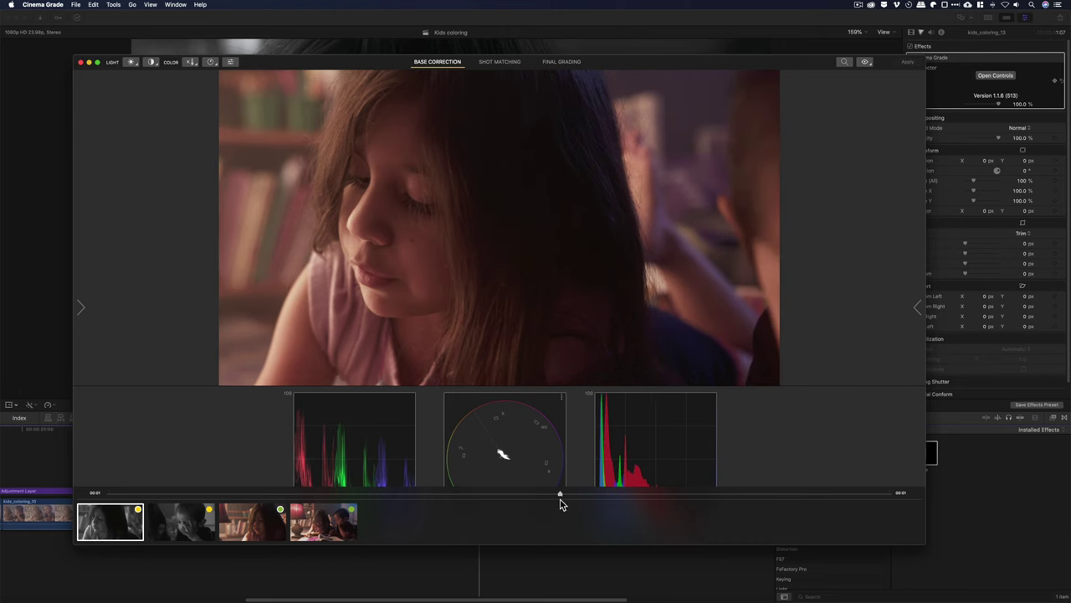
{"action": "left_click", "coordinate": [81, 63]}
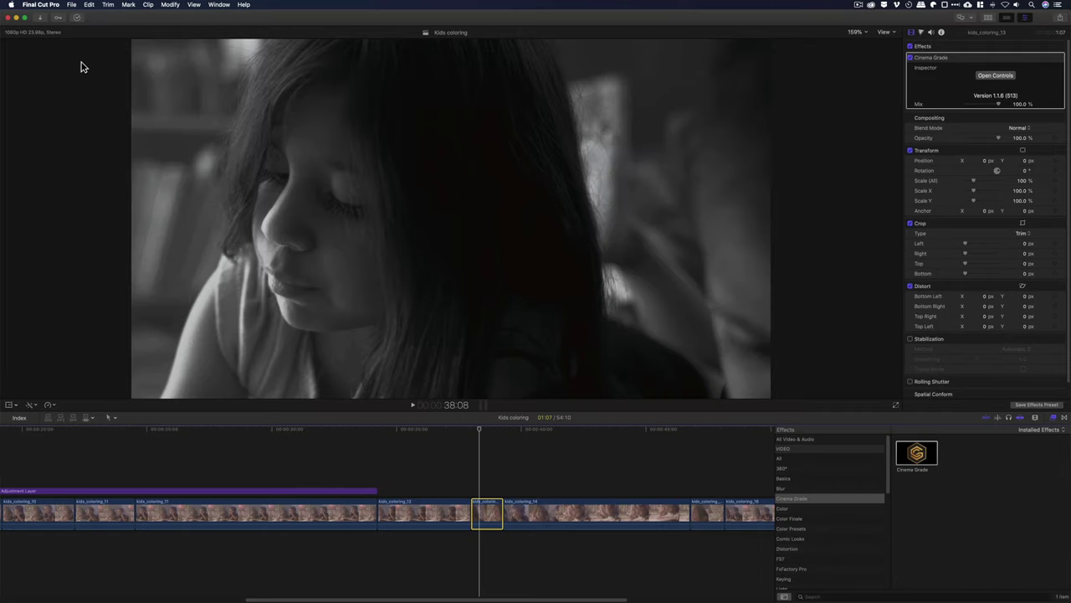
Scrub the playhead back to 37:05 to view both children drawing in full colour.
{"action": "left_click_drag", "start_coordinate": [475, 435], "coordinate": [451, 437]}
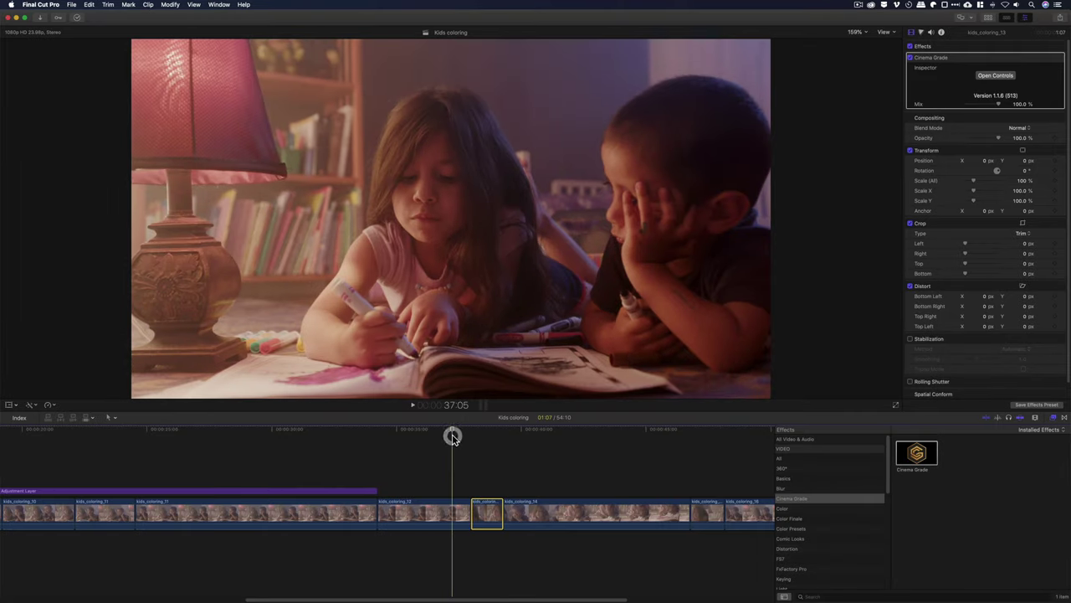